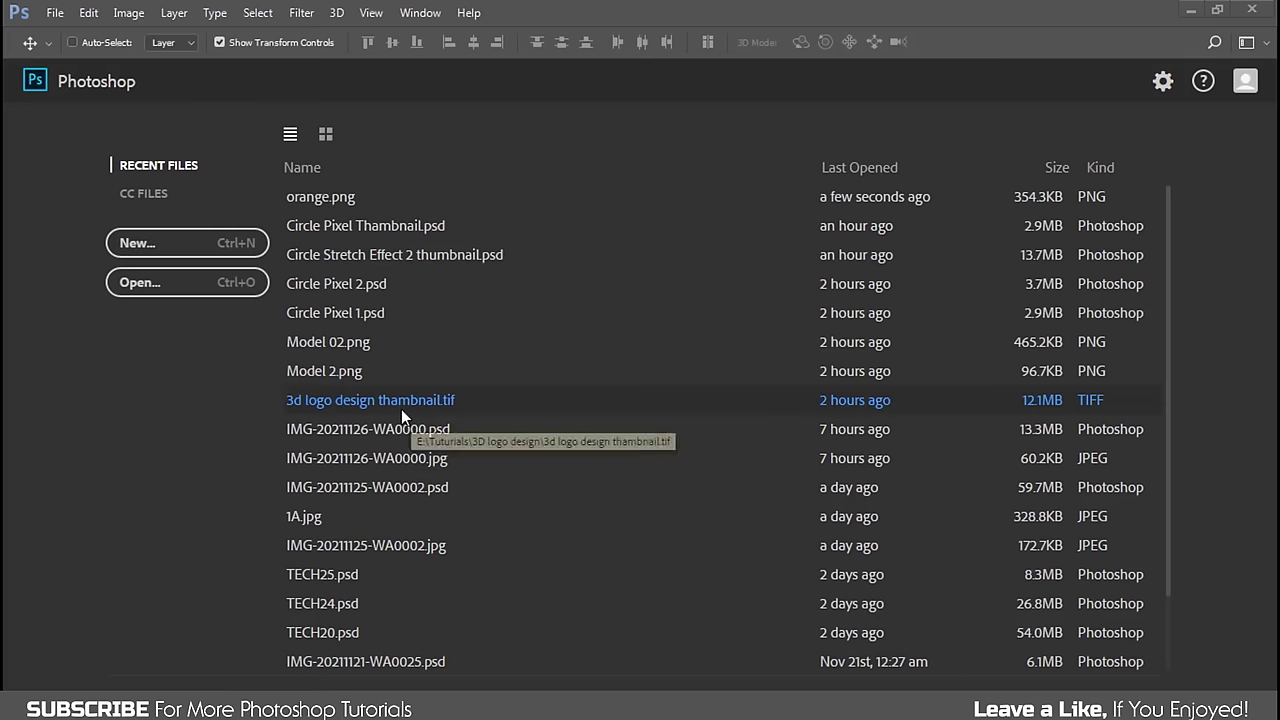
Open orange.png, the whole orange with leaf and slice, as a new document.
{"action": "left_click", "coordinate": [52, 12]}
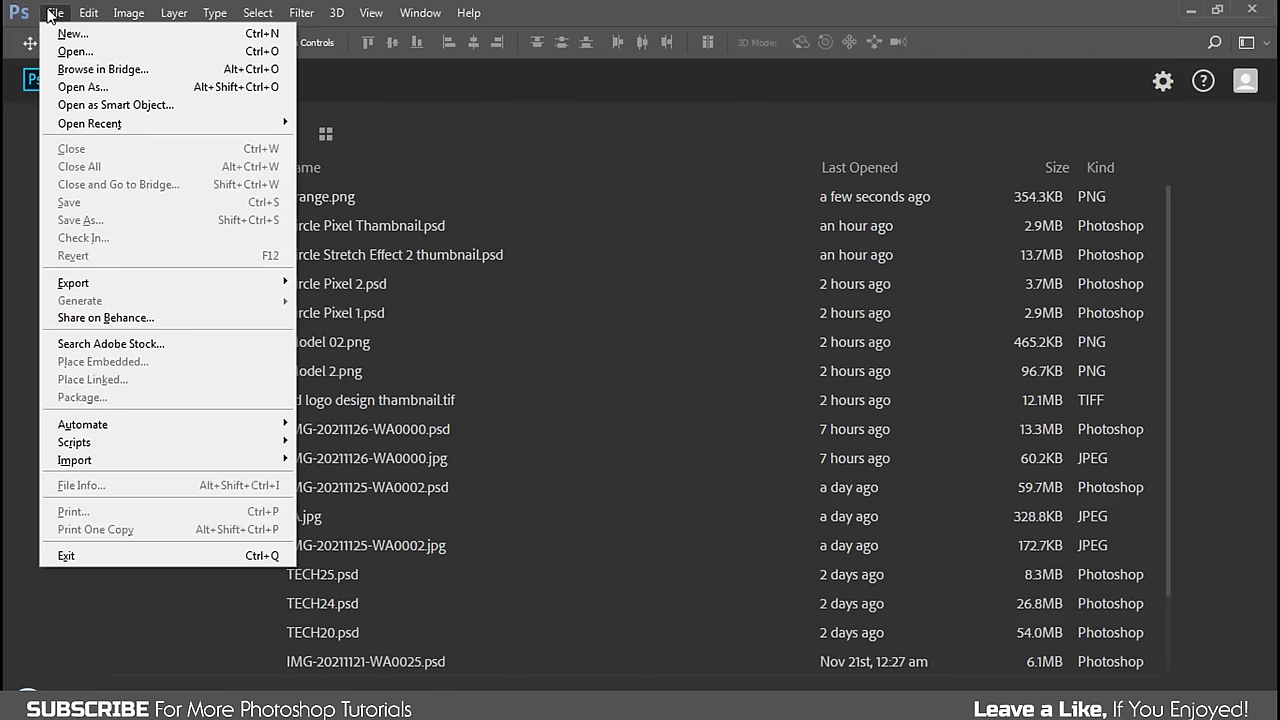
{"action": "left_click", "coordinate": [72, 51]}
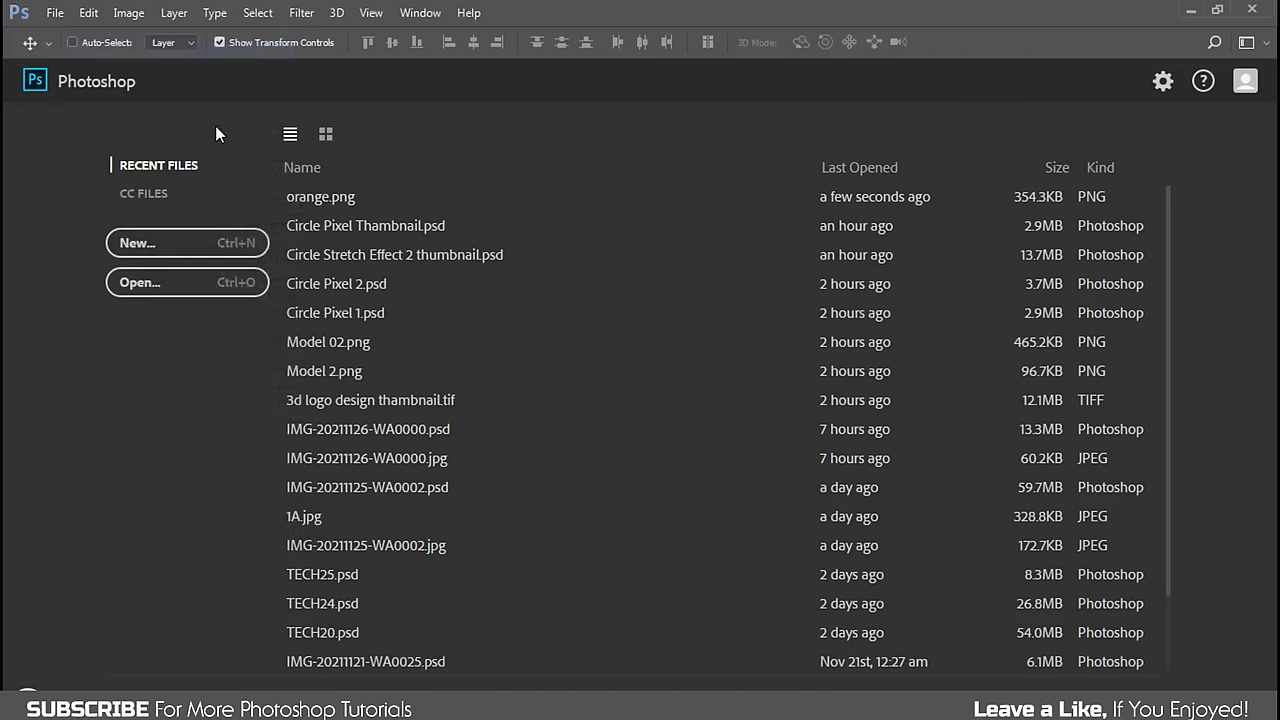
{"action": "left_click", "coordinate": [645, 318]}
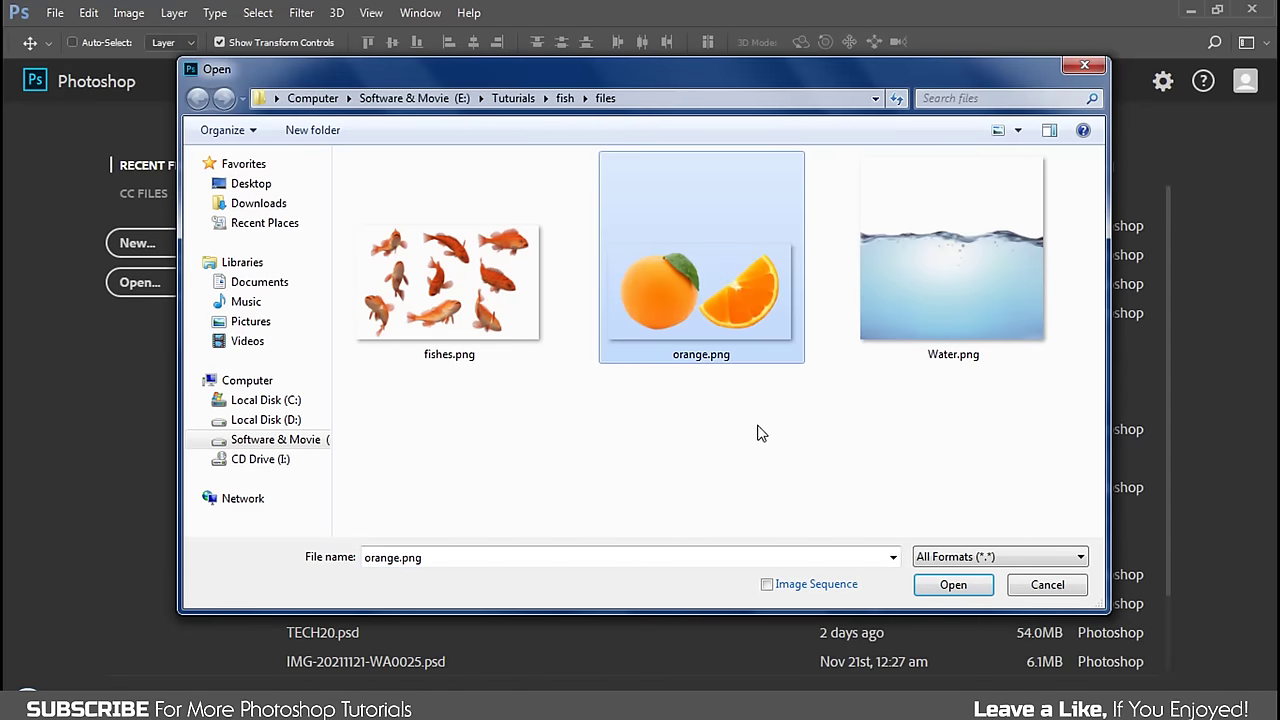
{"action": "left_click", "coordinate": [941, 588]}
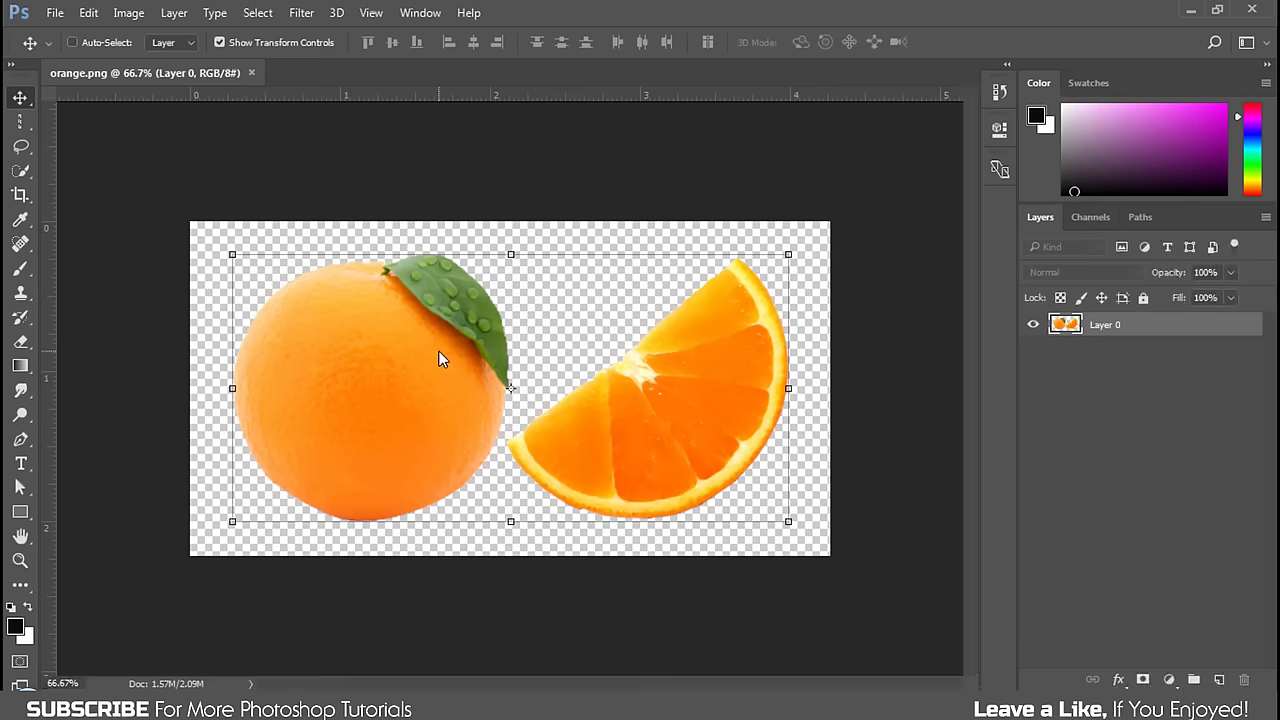
Crop outward past the canvas edges to add transparent space around the fruit.
{"action": "left_click", "coordinate": [20, 197]}
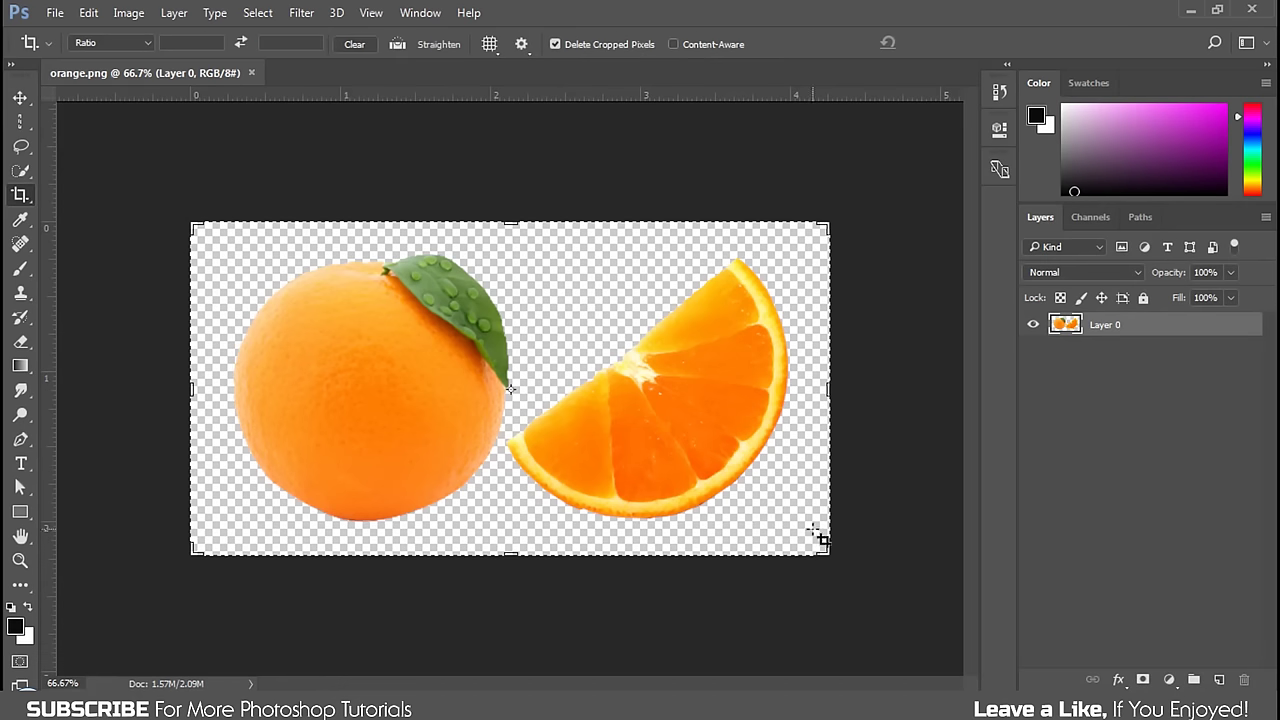
{"action": "key", "text": "ctrl+minus"}
{"action": "left_click_drag", "start_coordinate": [751, 515], "coordinate": [953, 630]}
{"action": "scroll", "coordinate": [694, 529], "scroll_direction": "down", "scroll_amount": 2}
{"action": "scroll", "coordinate": [694, 529], "scroll_direction": "down", "scroll_amount": 1}
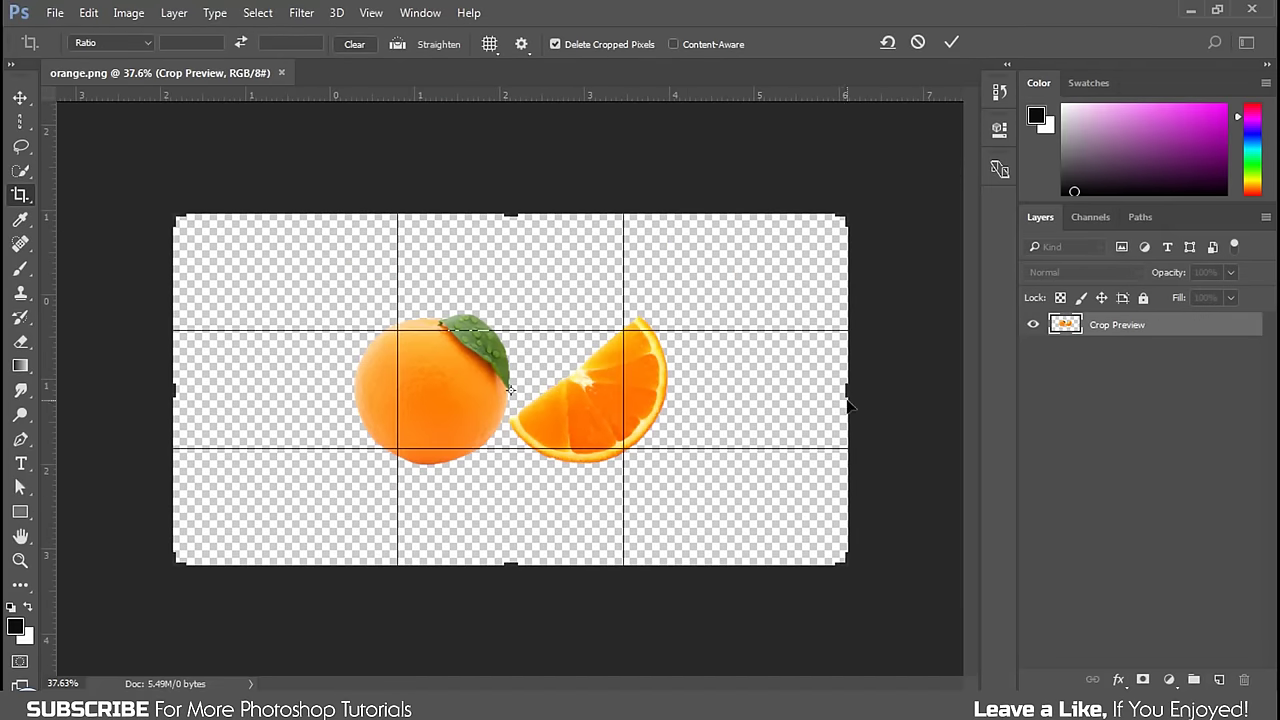
{"action": "left_click_drag", "start_coordinate": [849, 405], "coordinate": [779, 392]}
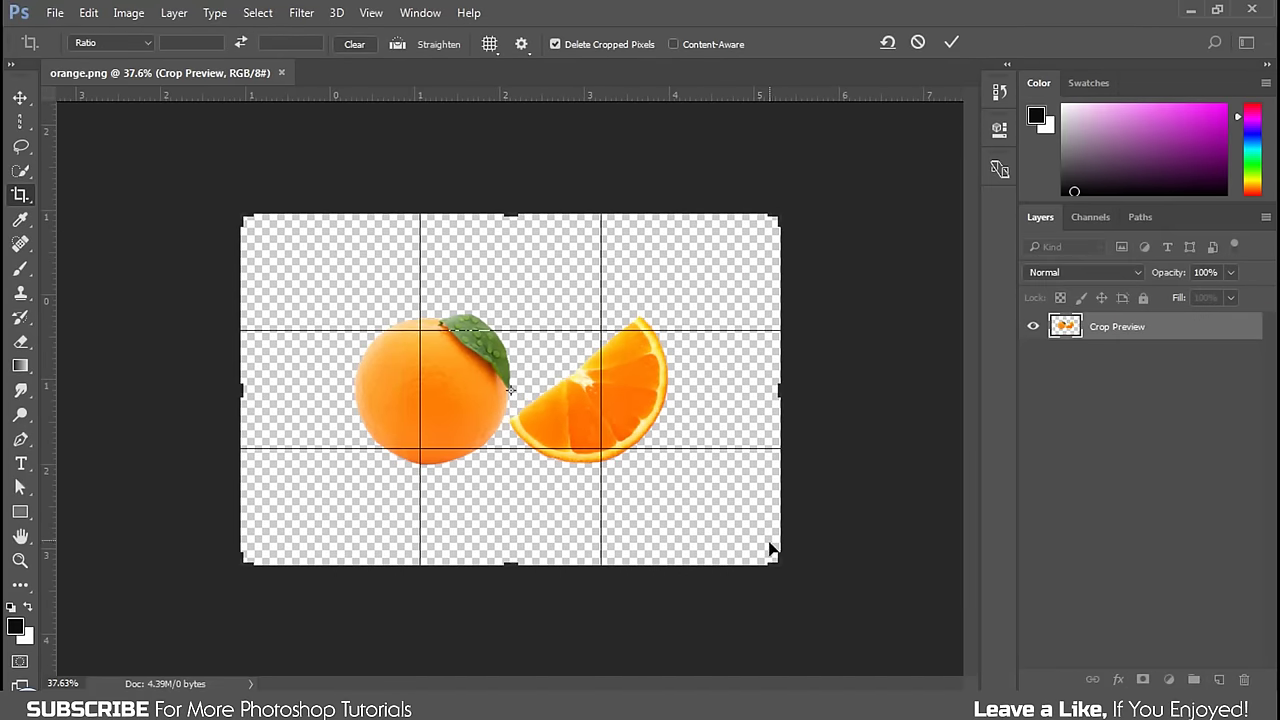
{"action": "left_click_drag", "start_coordinate": [770, 548], "coordinate": [871, 653]}
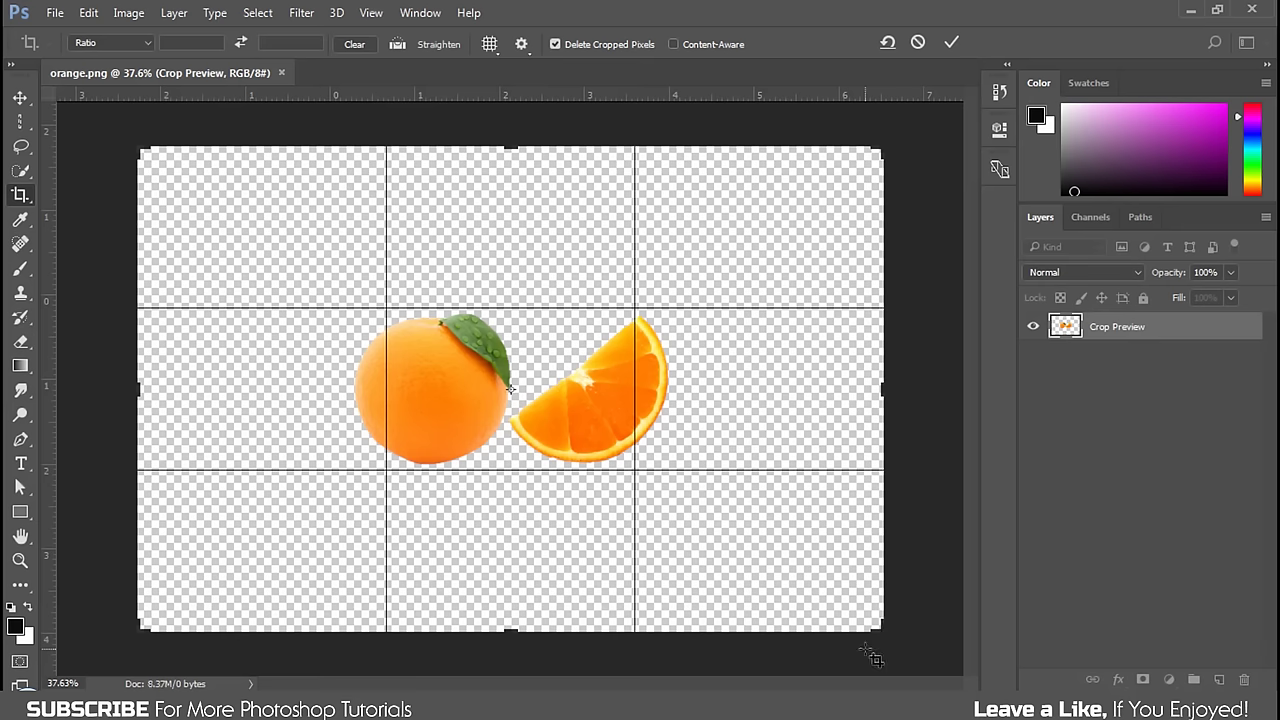
{"action": "left_click", "coordinate": [950, 43]}
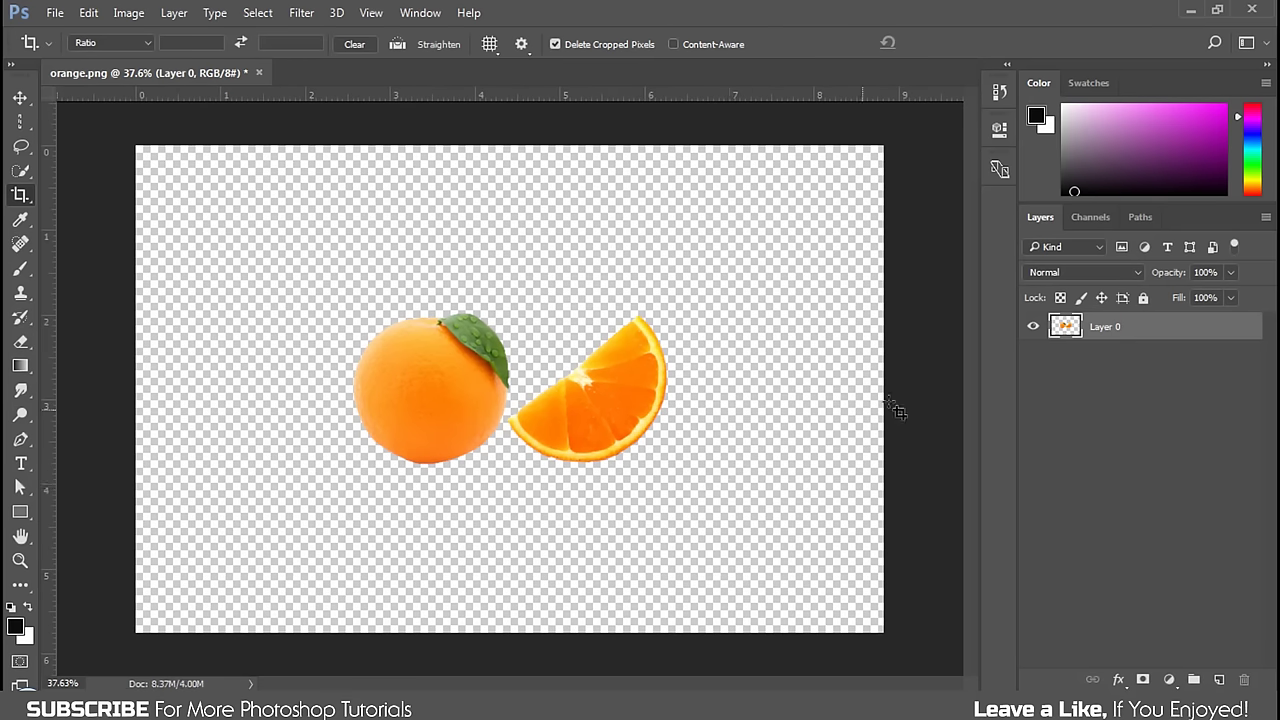
Rename Layer 0 to 'orange'.
{"action": "double_click", "coordinate": [1110, 328]}
{"action": "type", "text": "orange"}
{"action": "key", "text": "Return"}
{"action": "left_click", "coordinate": [1100, 433]}
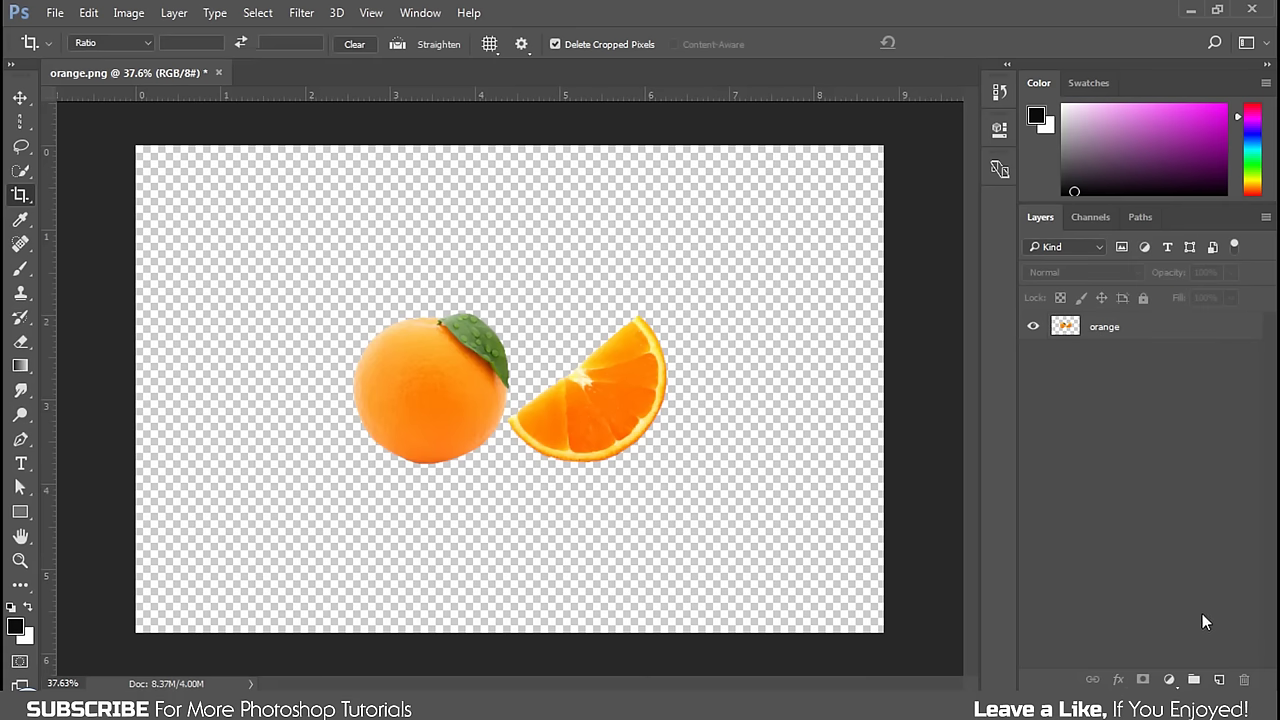
{"action": "left_click", "coordinate": [1167, 681]}
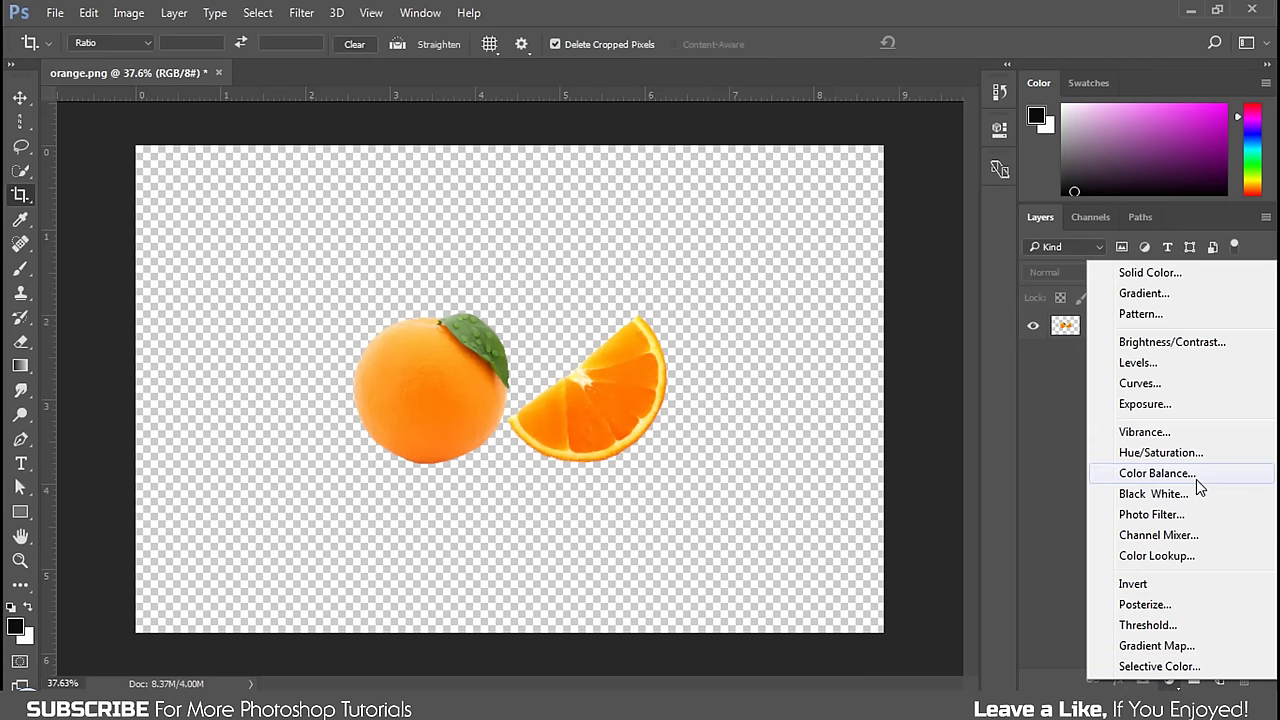
Add a Gradient Fill layer using the black-to-white preset, Radial style, reversed.
{"action": "left_click", "coordinate": [1135, 295]}
{"action": "left_click", "coordinate": [926, 250]}
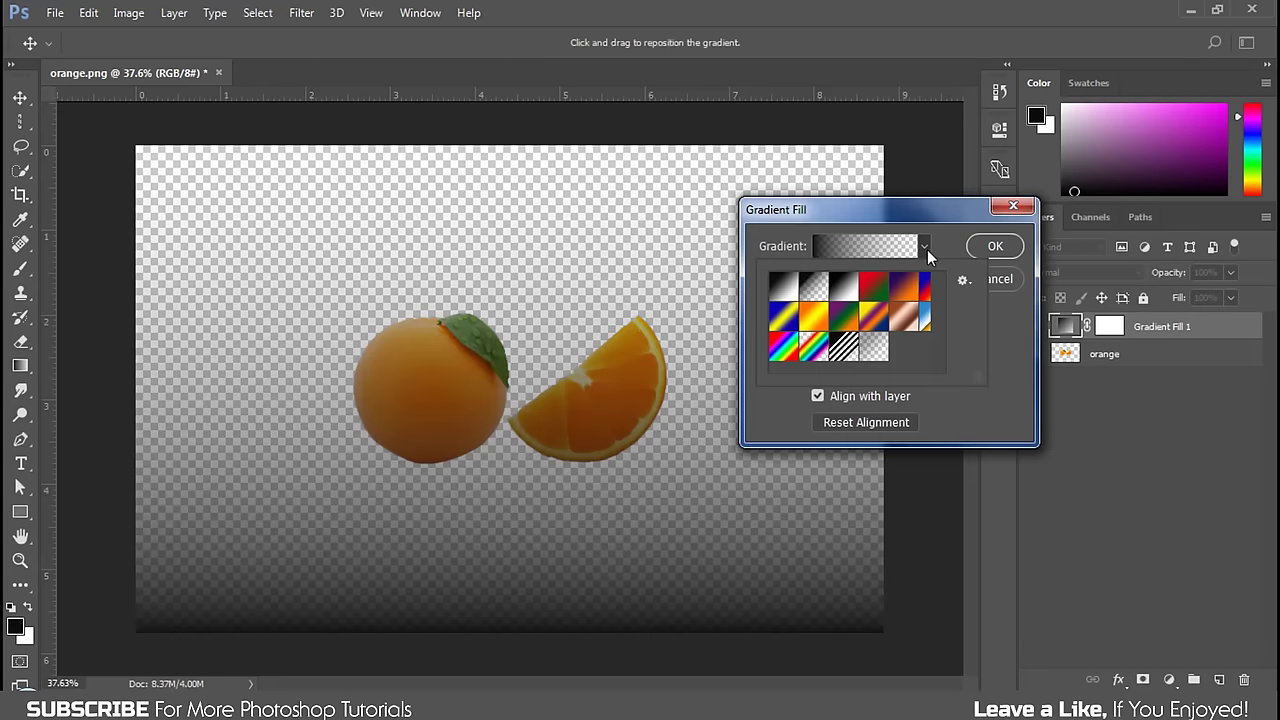
{"action": "left_click", "coordinate": [844, 288]}
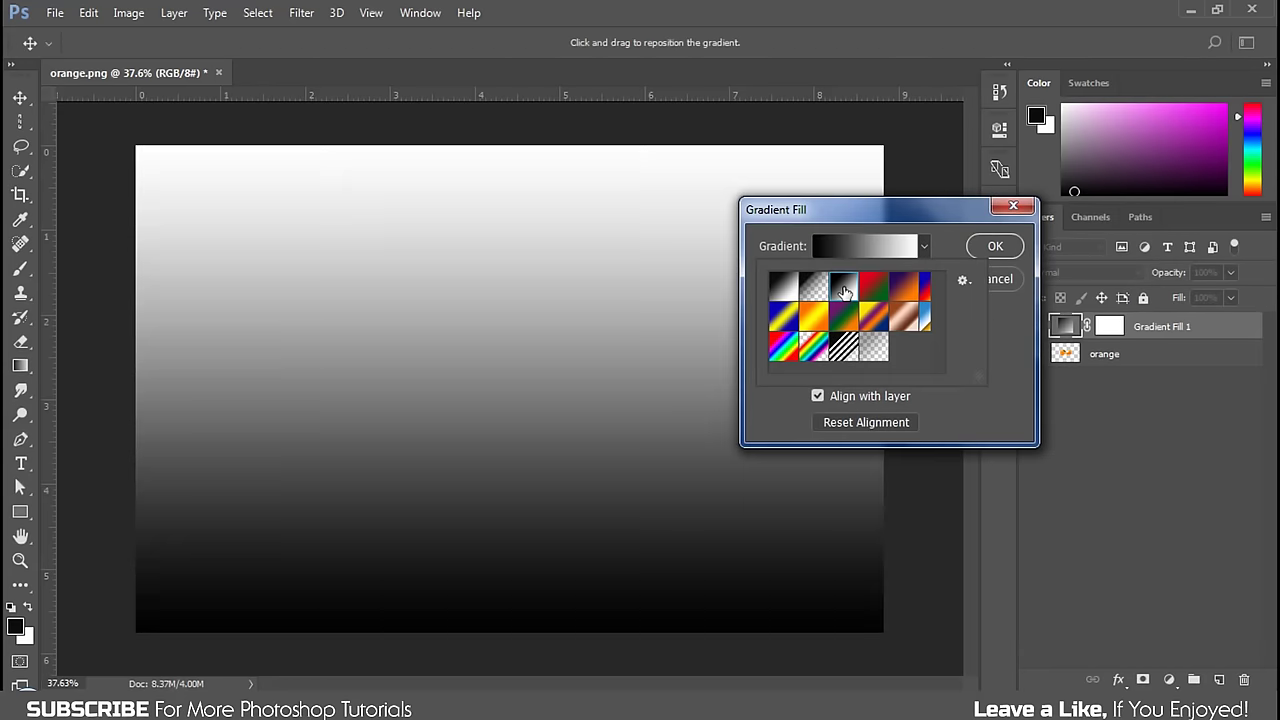
{"action": "left_click", "coordinate": [957, 248]}
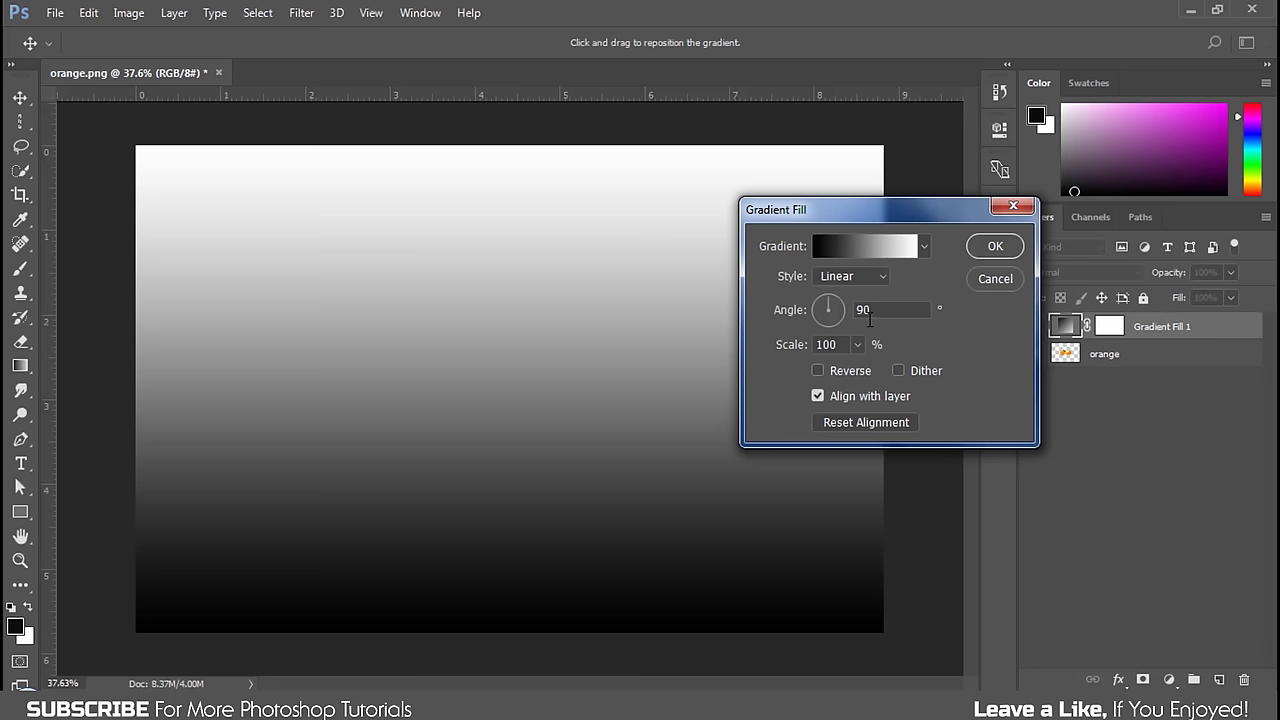
{"action": "left_click", "coordinate": [862, 277]}
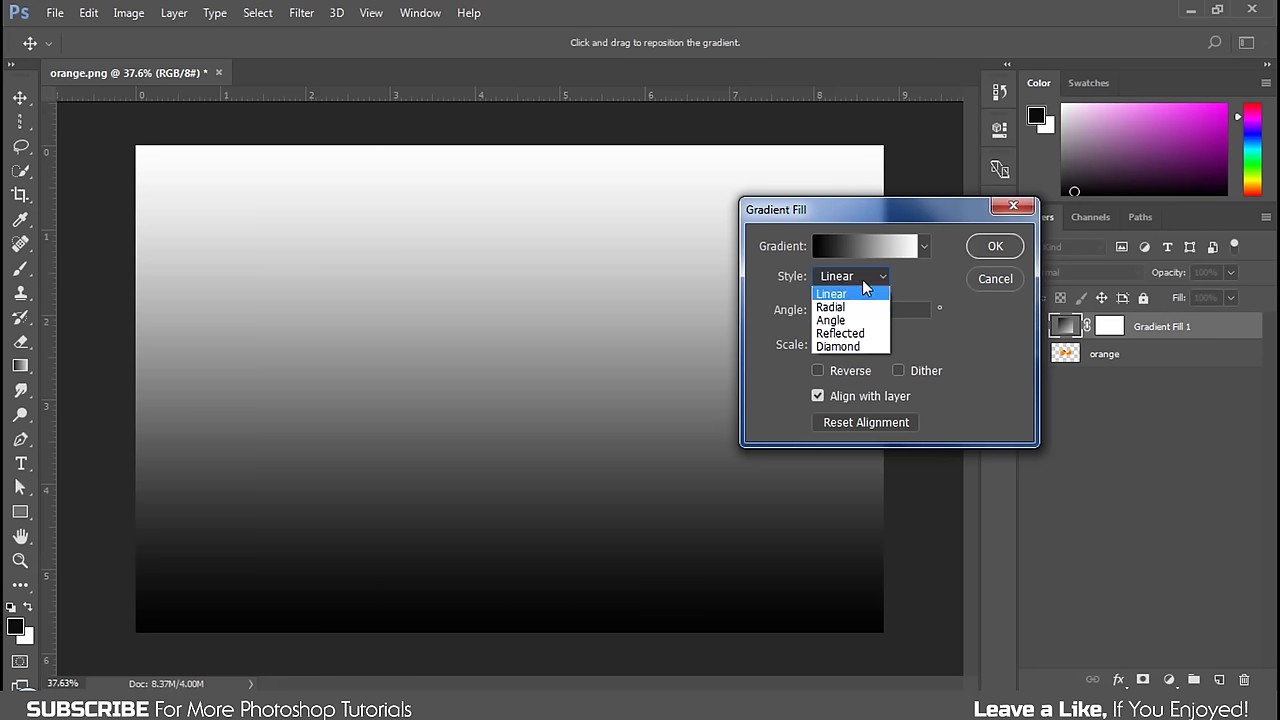
{"action": "left_click", "coordinate": [860, 303]}
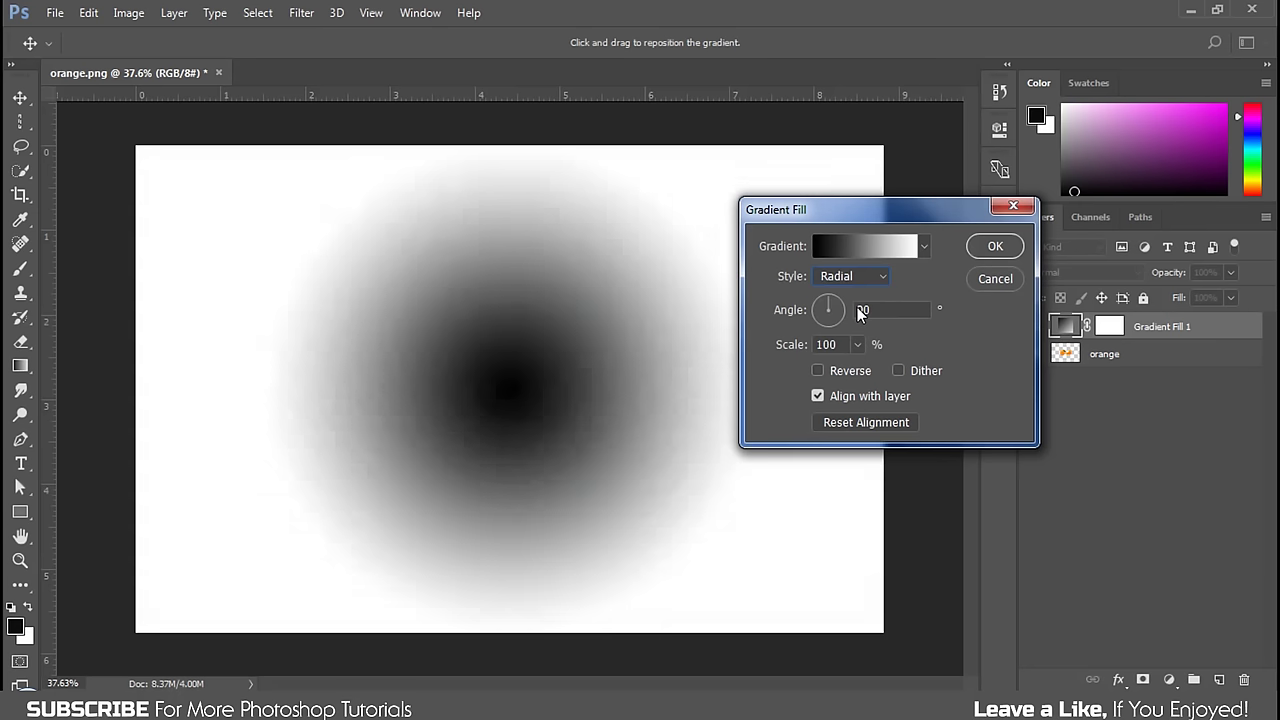
{"action": "left_click", "coordinate": [858, 371]}
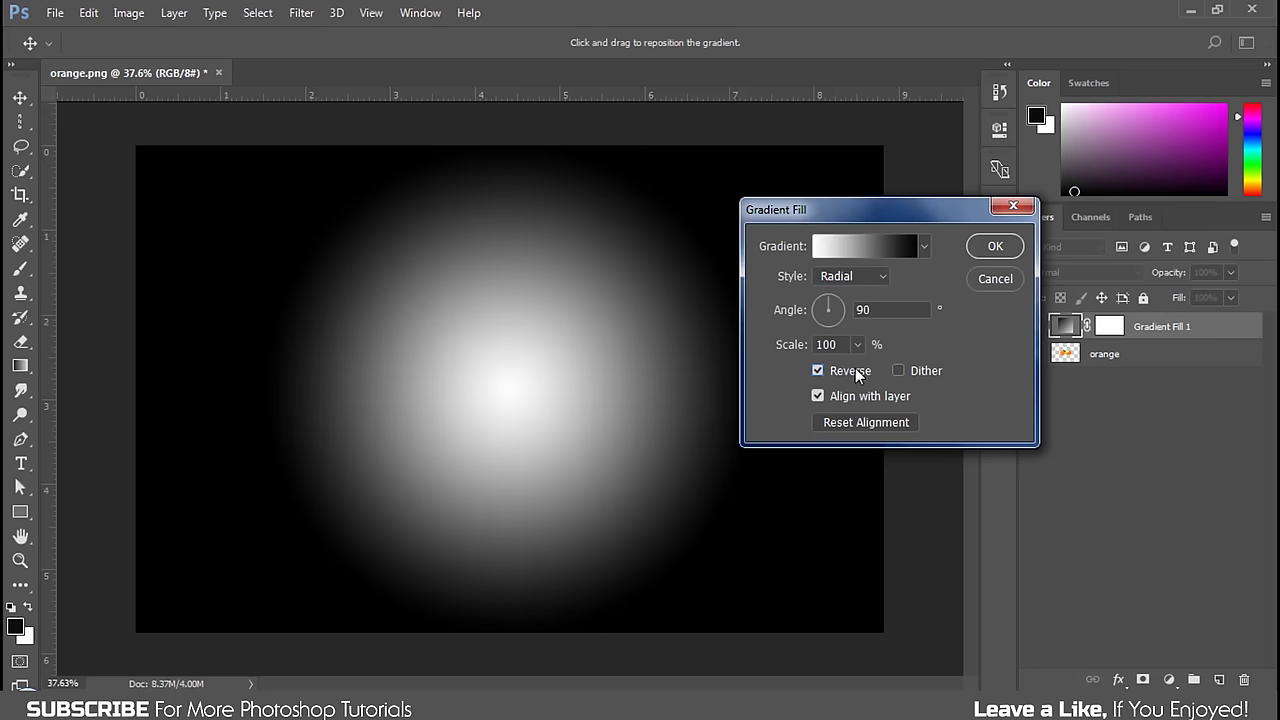
Change the gradient's black stop to light grey, keeping smoothness at 100%.
{"action": "left_click", "coordinate": [860, 246]}
{"action": "left_click", "coordinate": [827, 563]}
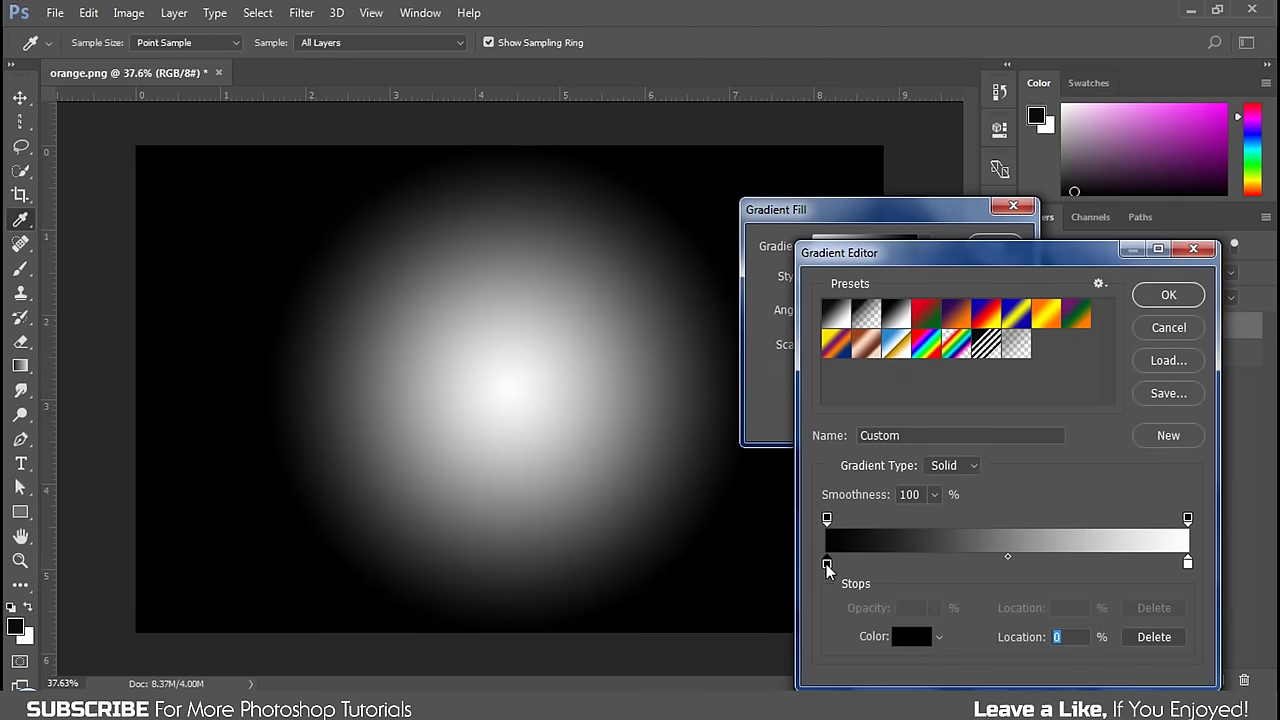
{"action": "left_click", "coordinate": [912, 636]}
{"action": "left_click", "coordinate": [713, 329]}
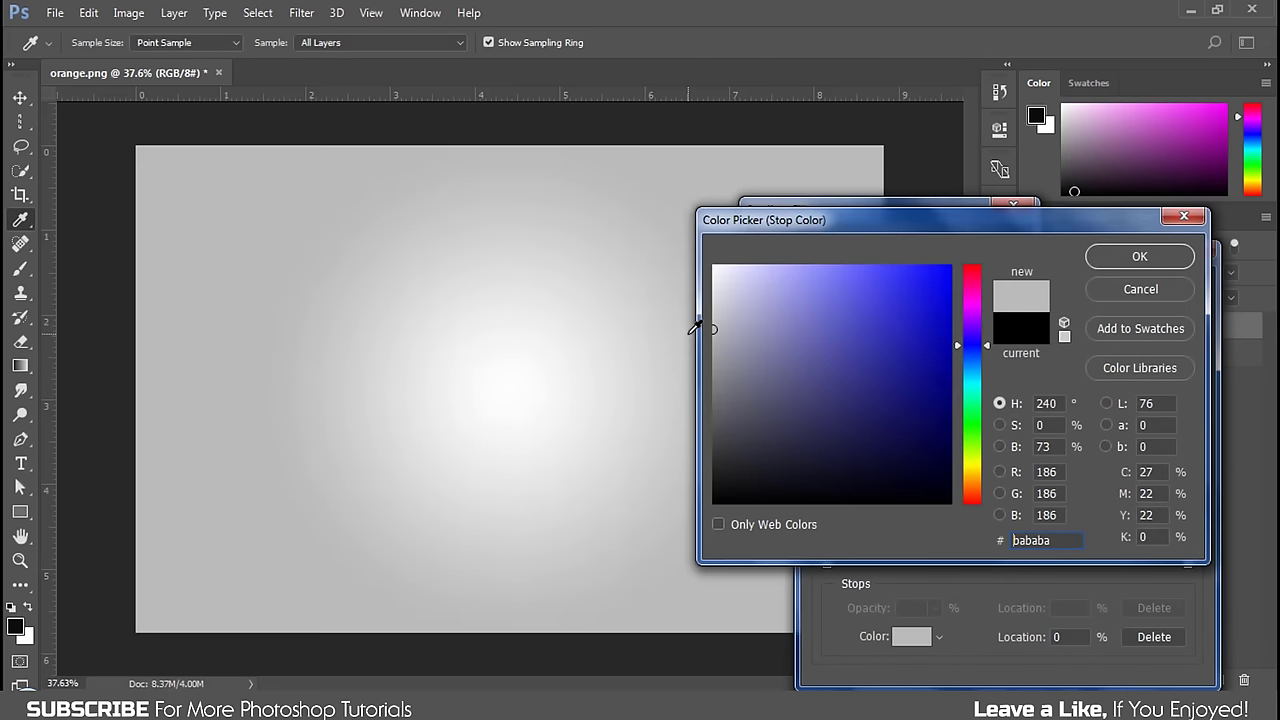
{"action": "left_click_drag", "start_coordinate": [714, 328], "coordinate": [713, 316]}
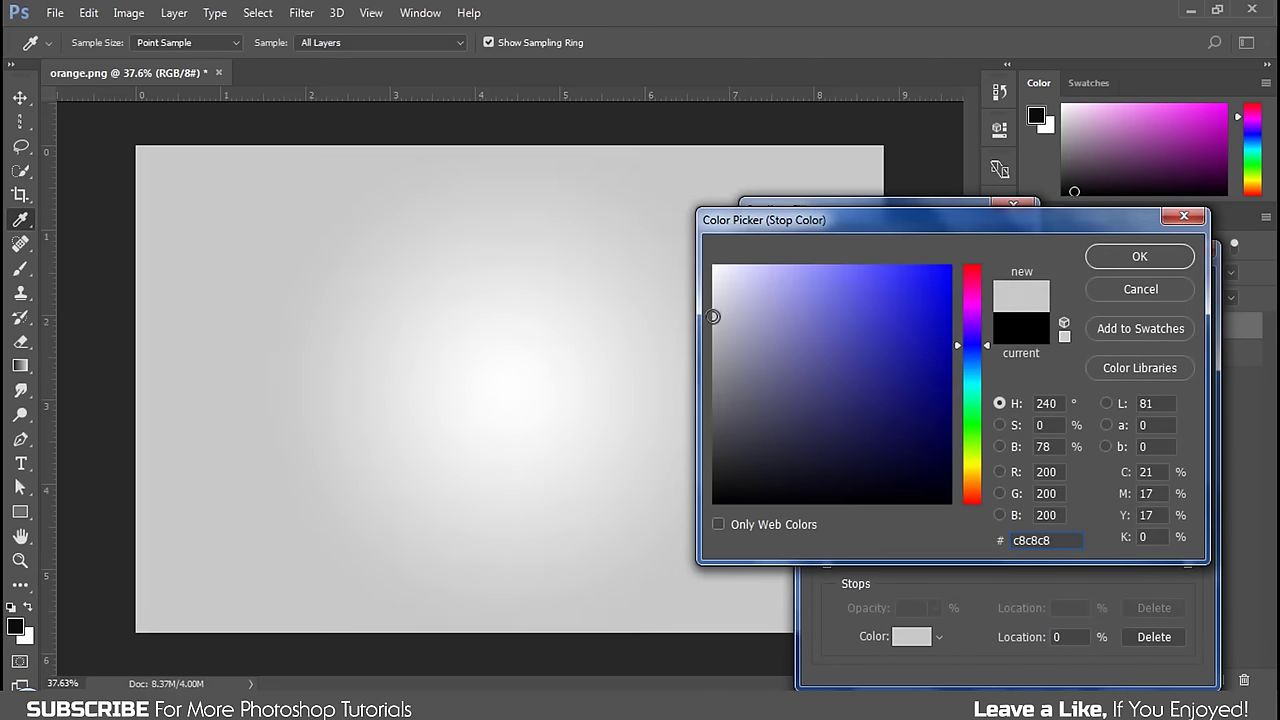
{"action": "left_click", "coordinate": [1106, 262]}
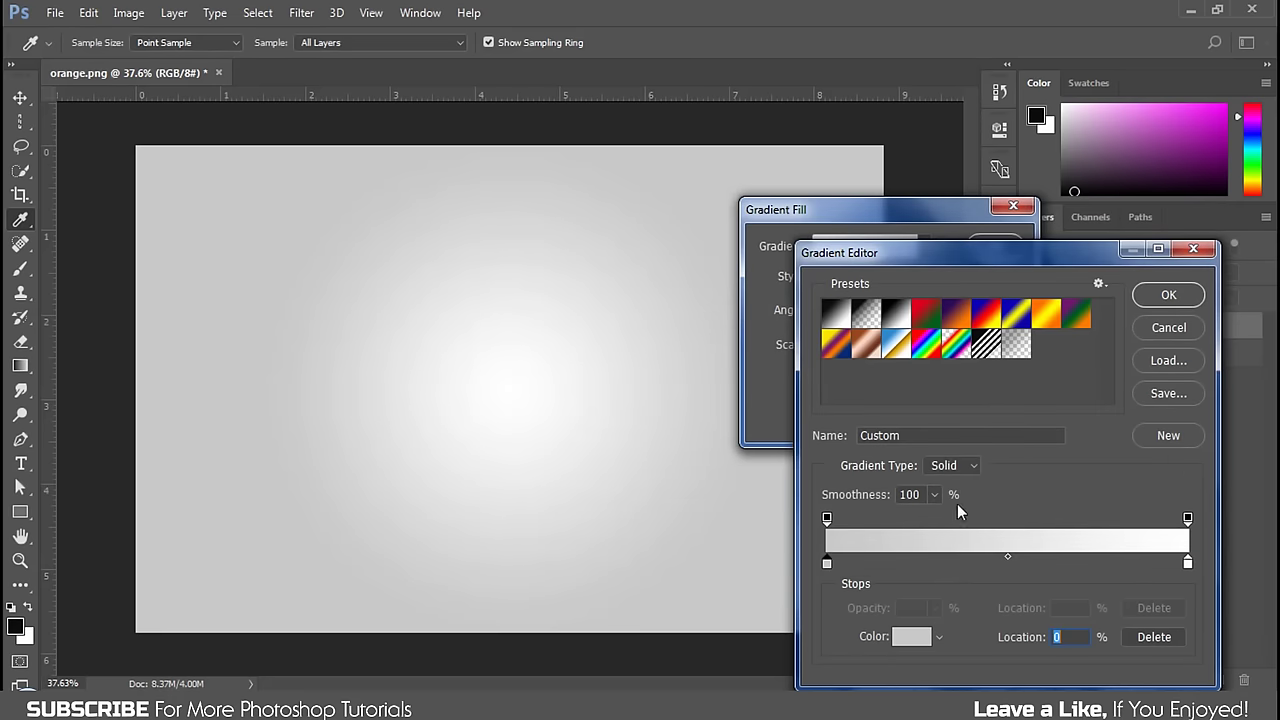
{"action": "left_click", "coordinate": [931, 498]}
{"action": "left_click_drag", "start_coordinate": [929, 518], "coordinate": [884, 522]}
{"action": "left_click", "coordinate": [1006, 500]}
{"action": "left_click", "coordinate": [1166, 298]}
Set gradient scale to 188%, apply it, and move Gradient Fill 1 below the orange layer.
{"action": "left_click", "coordinate": [857, 344]}
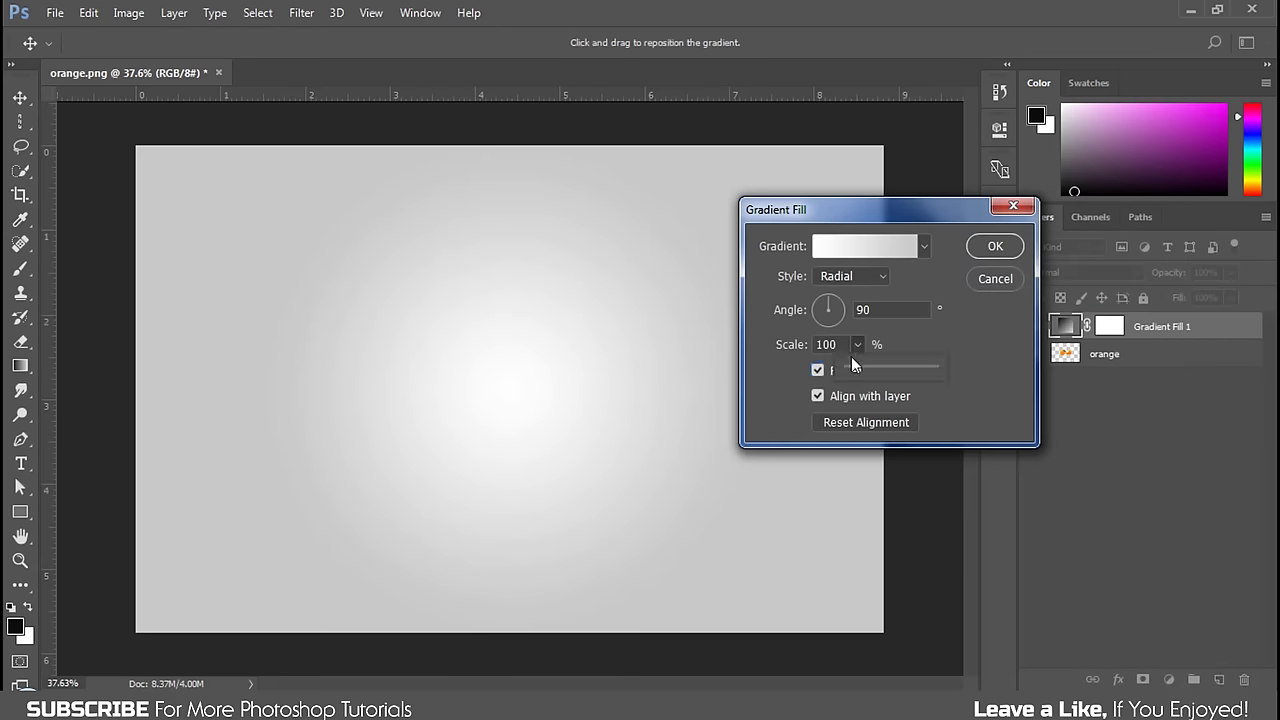
{"action": "left_click_drag", "start_coordinate": [861, 369], "coordinate": [864, 367]}
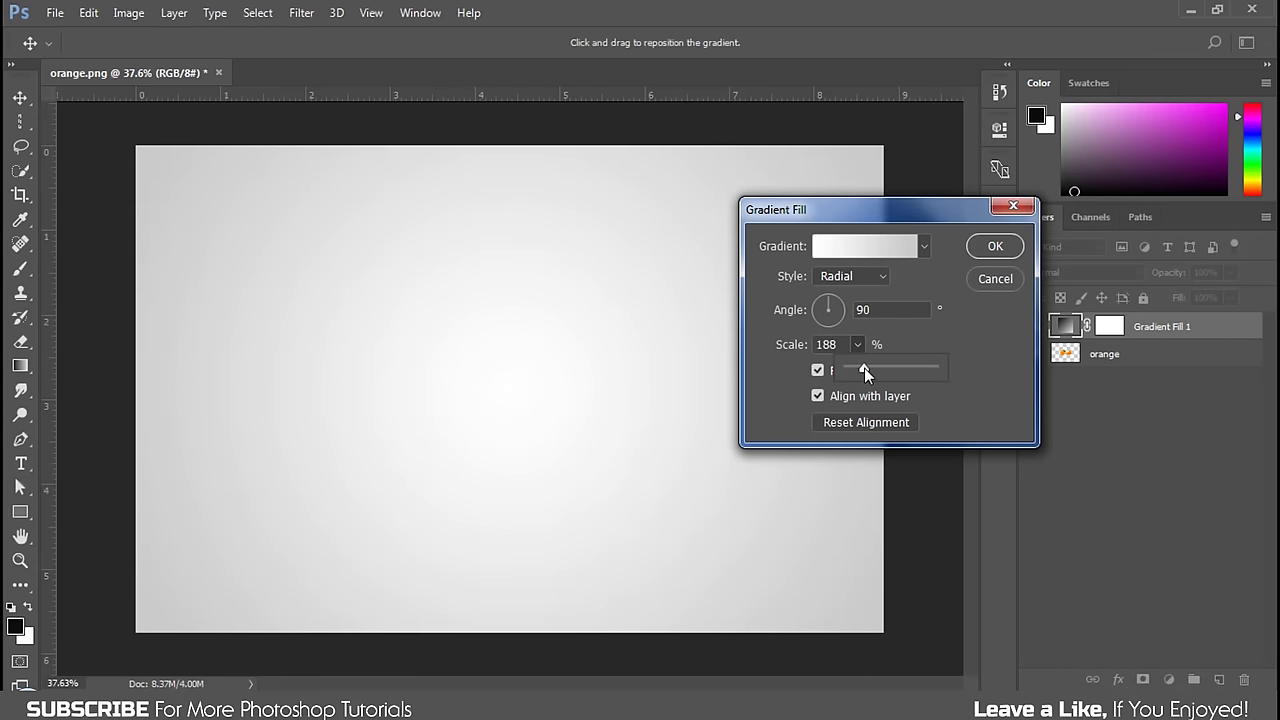
{"action": "left_click", "coordinate": [1006, 248]}
{"action": "left_click", "coordinate": [1000, 247]}
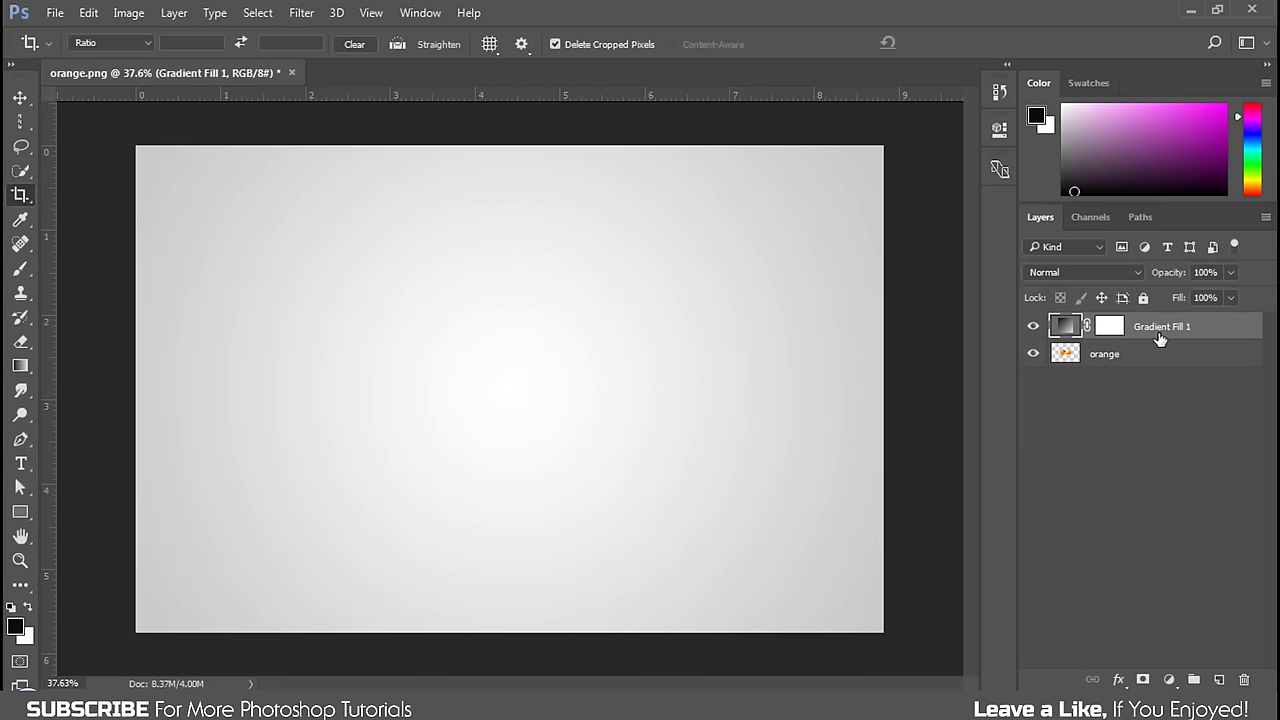
{"action": "left_click_drag", "start_coordinate": [1160, 336], "coordinate": [1156, 373]}
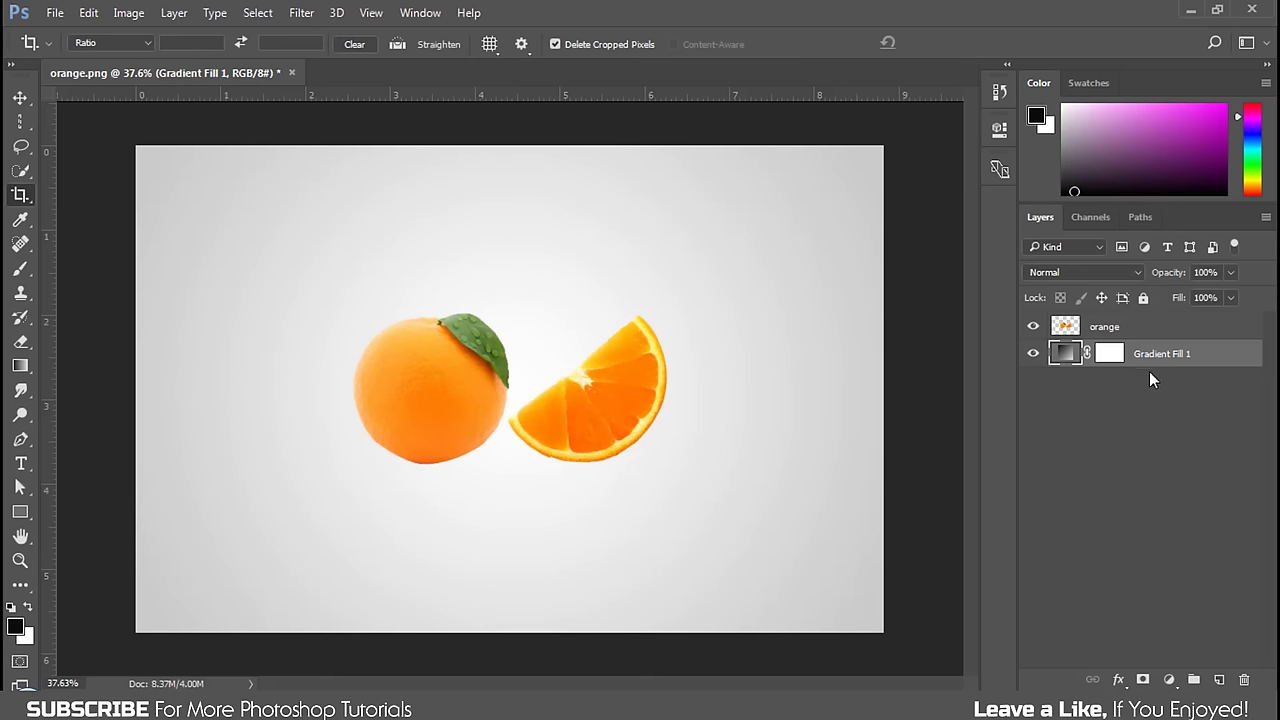
On the orange layer, draw a freehand Lasso selection around the orange slice.
{"action": "left_click", "coordinate": [1140, 333]}
{"action": "scroll", "coordinate": [606, 400], "scroll_direction": "up", "scroll_amount": 2}
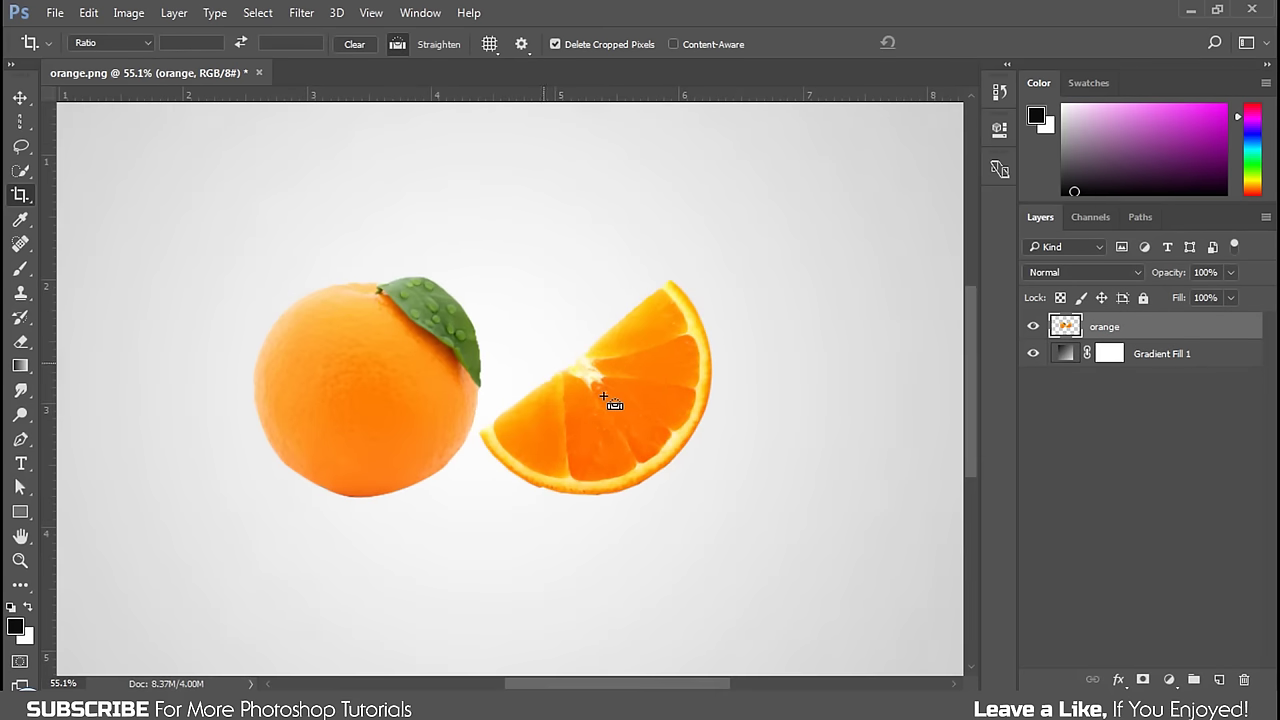
{"action": "scroll", "coordinate": [606, 400], "scroll_direction": "up", "scroll_amount": 1}
{"action": "scroll", "coordinate": [604, 398], "scroll_direction": "down", "scroll_amount": 1}
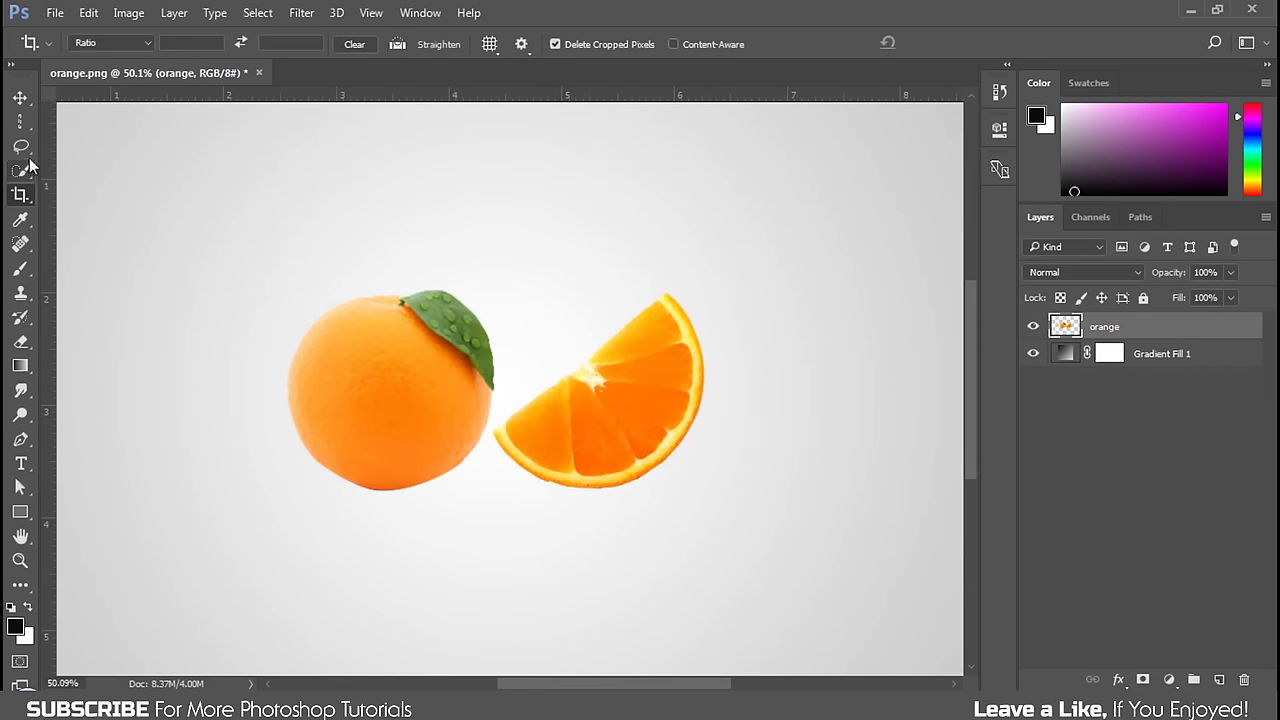
{"action": "left_click", "coordinate": [21, 124]}
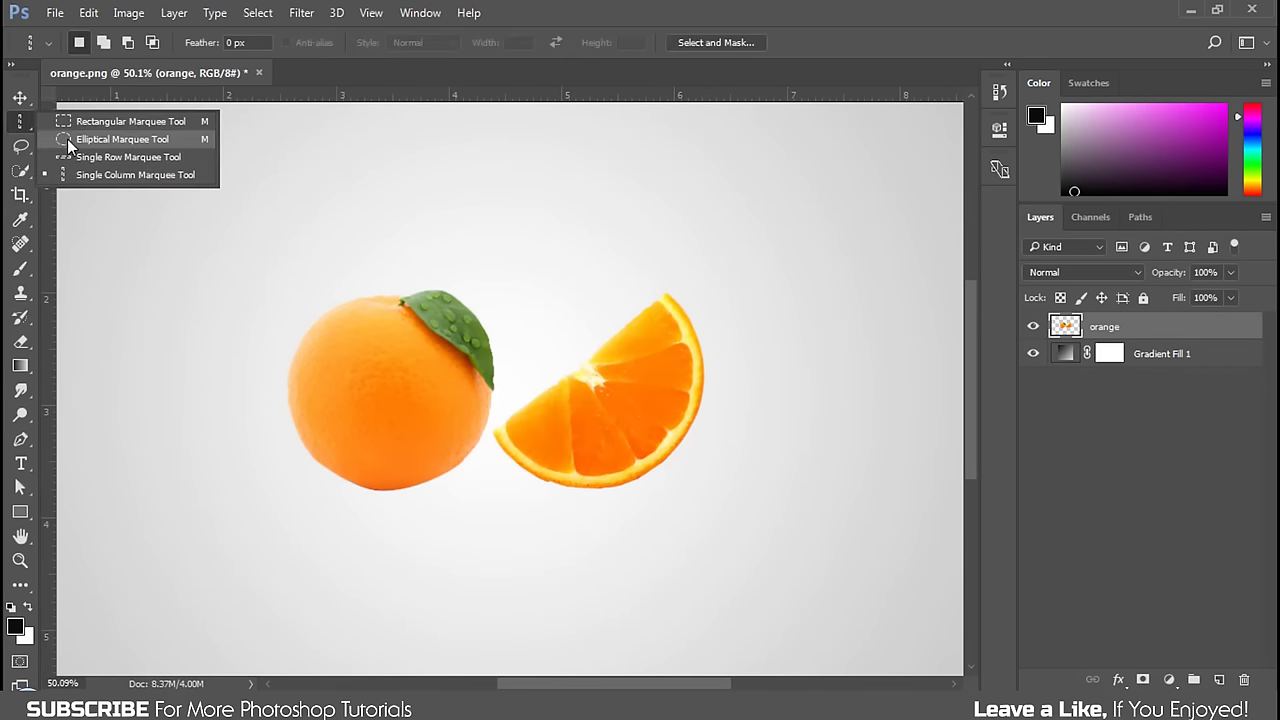
{"action": "left_click", "coordinate": [67, 139]}
{"action": "left_click", "coordinate": [21, 148]}
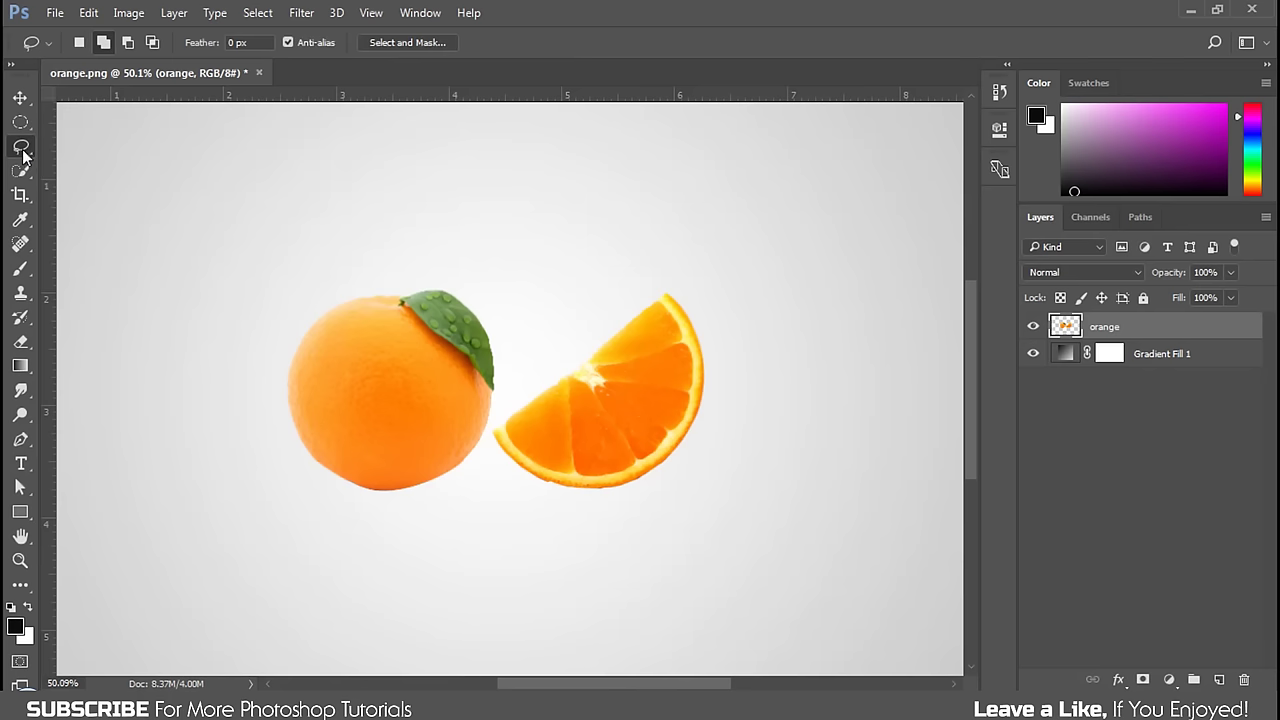
{"action": "mouse_move", "coordinate": [670, 266]}
{"action": "left_mouse_down"}
{"action": "mouse_move", "coordinate": [496, 421]}
{"action": "mouse_move", "coordinate": [675, 270]}
{"action": "left_mouse_up"}
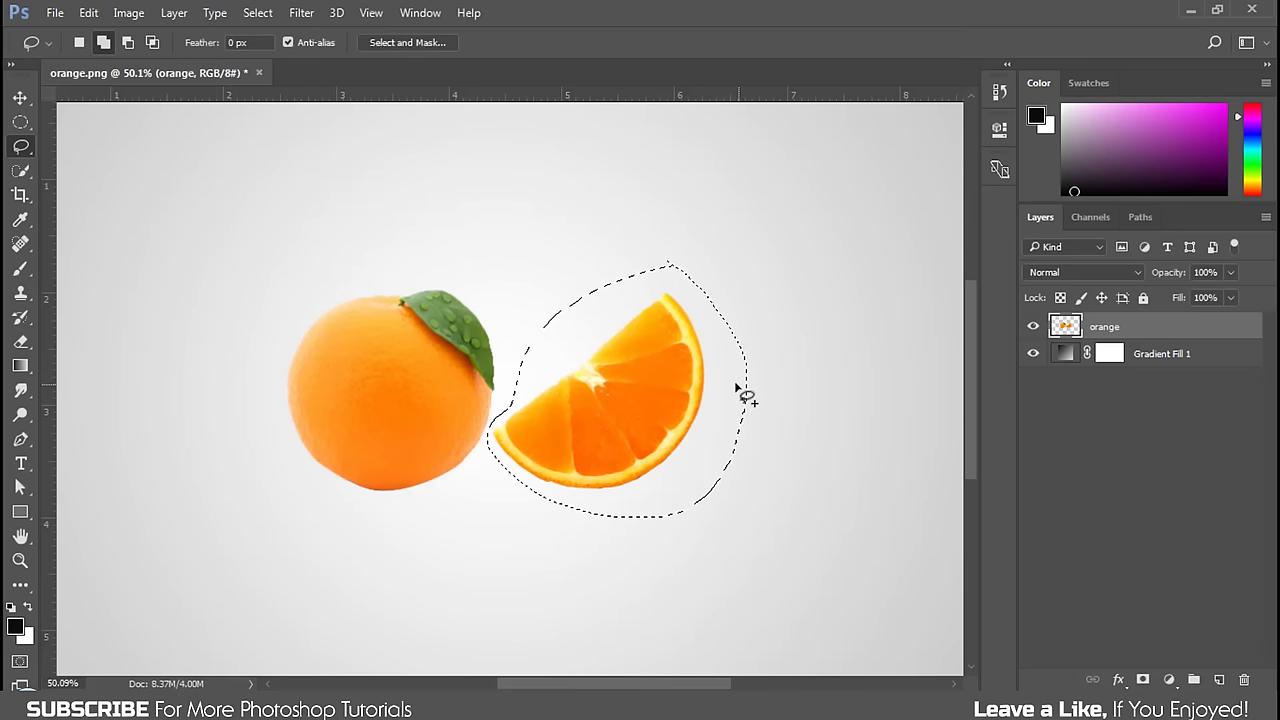
Cut the selected slice and paste it onto a new layer.
{"action": "left_click", "coordinate": [88, 12]}
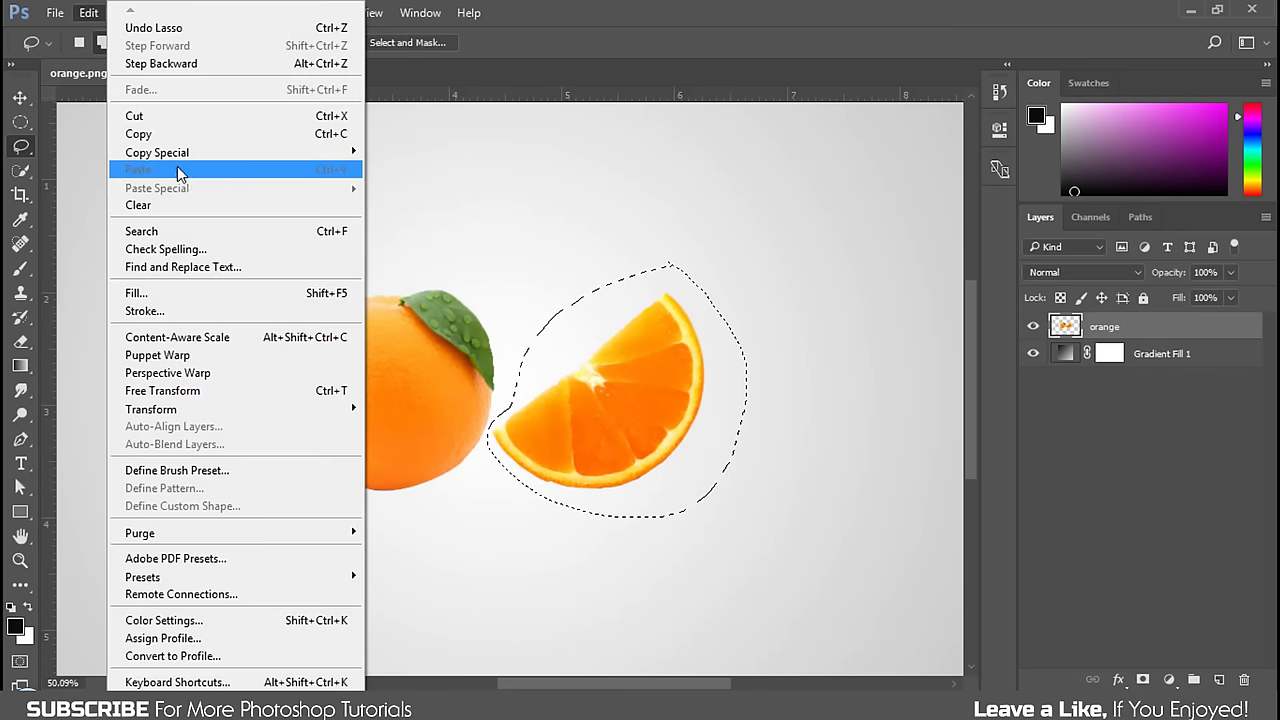
{"action": "left_click", "coordinate": [151, 117]}
{"action": "left_click", "coordinate": [89, 14]}
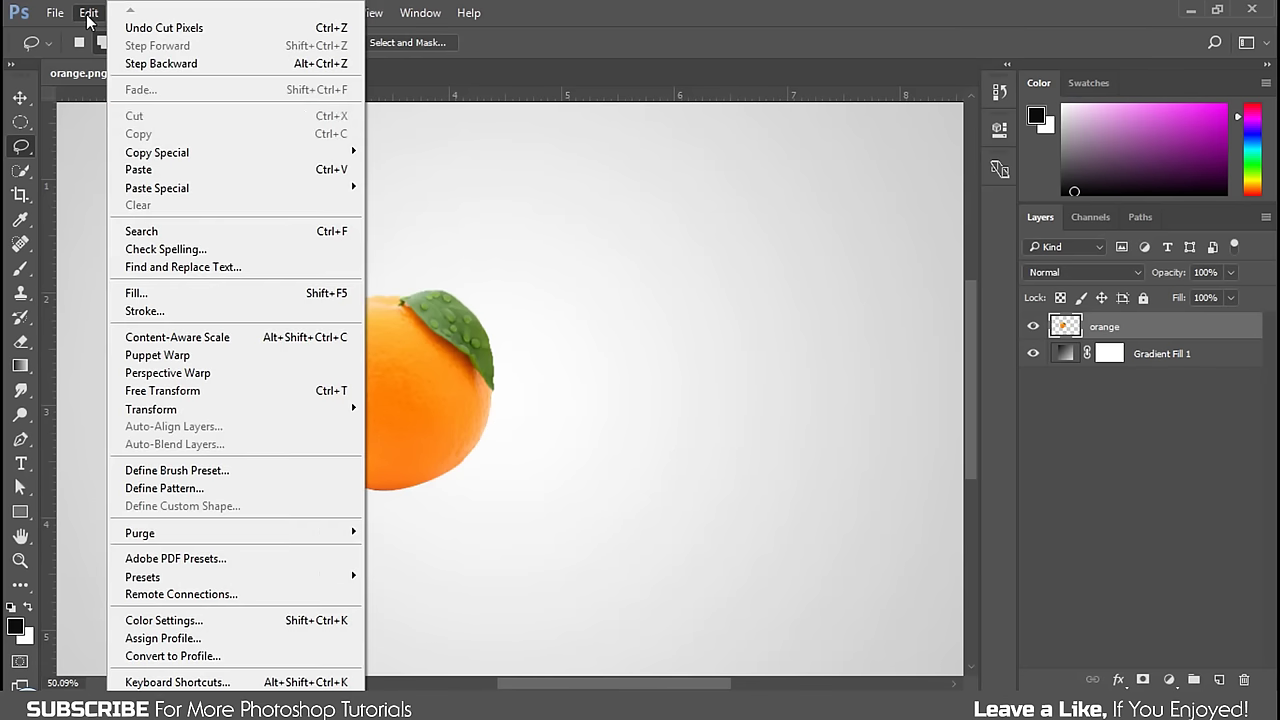
{"action": "left_click", "coordinate": [157, 170]}
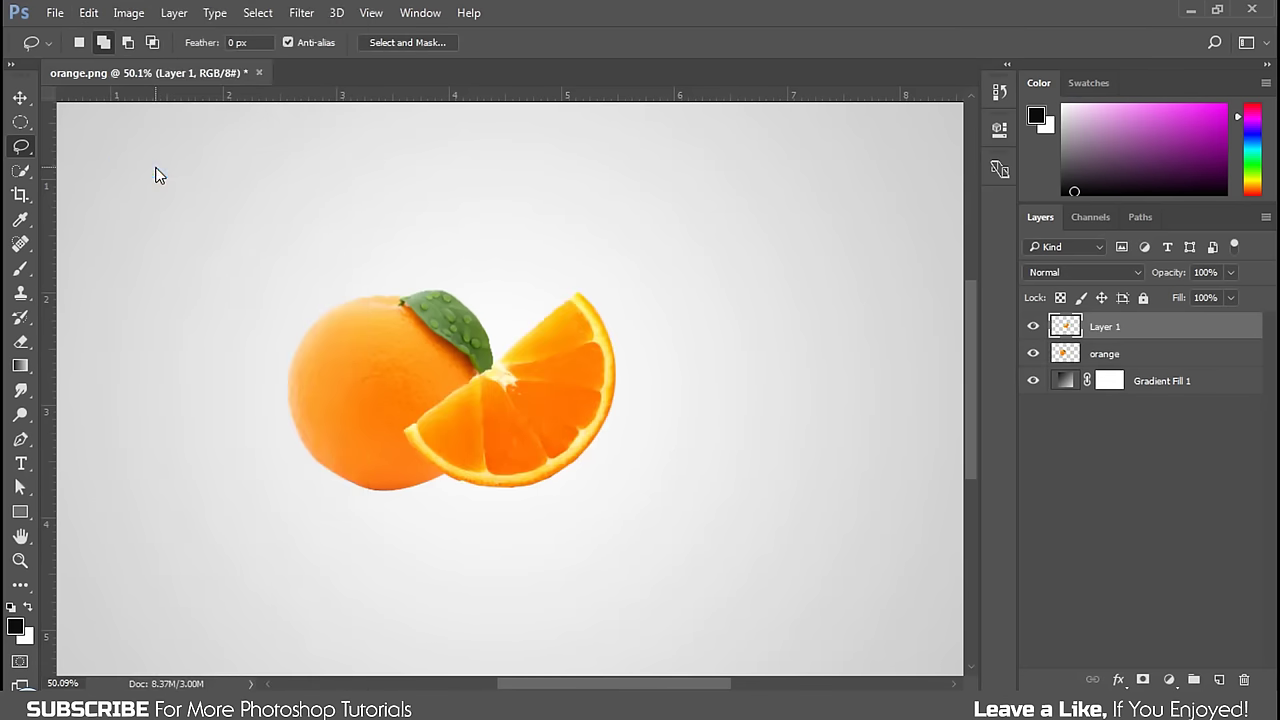
Move the pasted slice to the left and the whole orange to the right.
{"action": "key", "text": "ctrl+0"}
{"action": "left_click", "coordinate": [21, 97]}
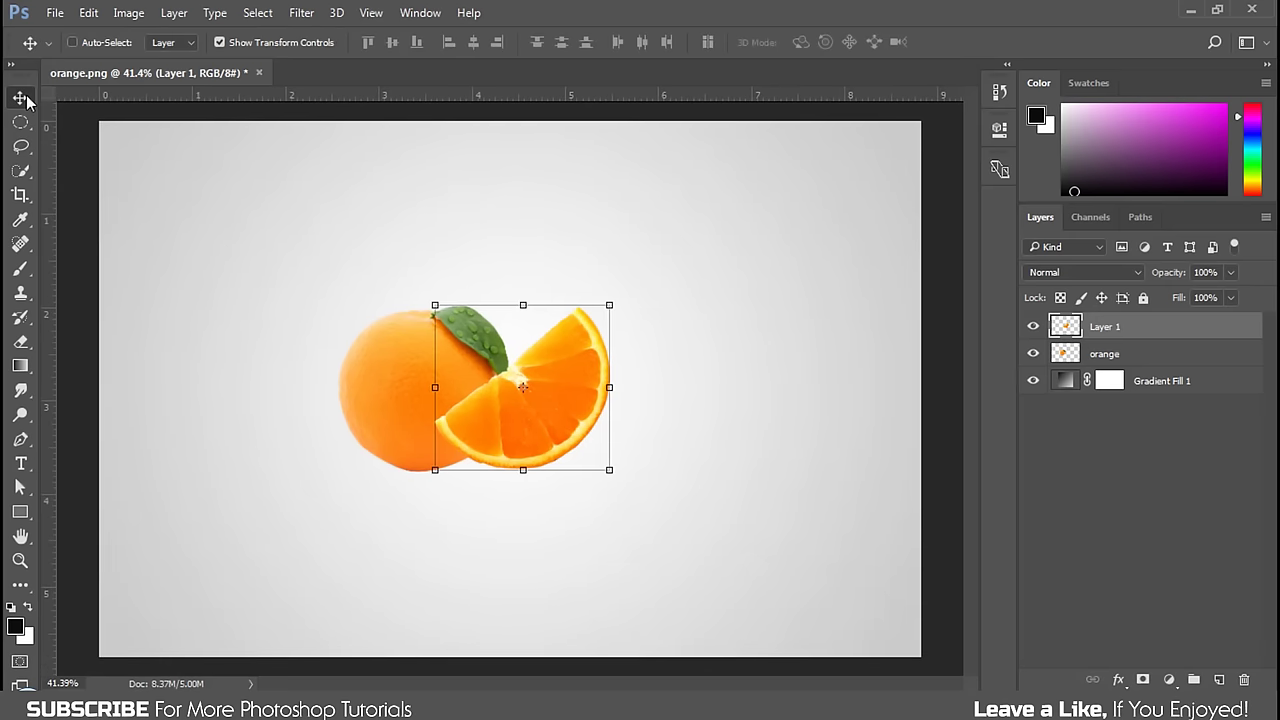
{"action": "mouse_move", "coordinate": [586, 424]}
{"action": "left_mouse_down"}
{"action": "mouse_move", "coordinate": [478, 429]}
{"action": "mouse_move", "coordinate": [577, 443]}
{"action": "left_mouse_up"}
{"action": "left_click", "coordinate": [1166, 360]}
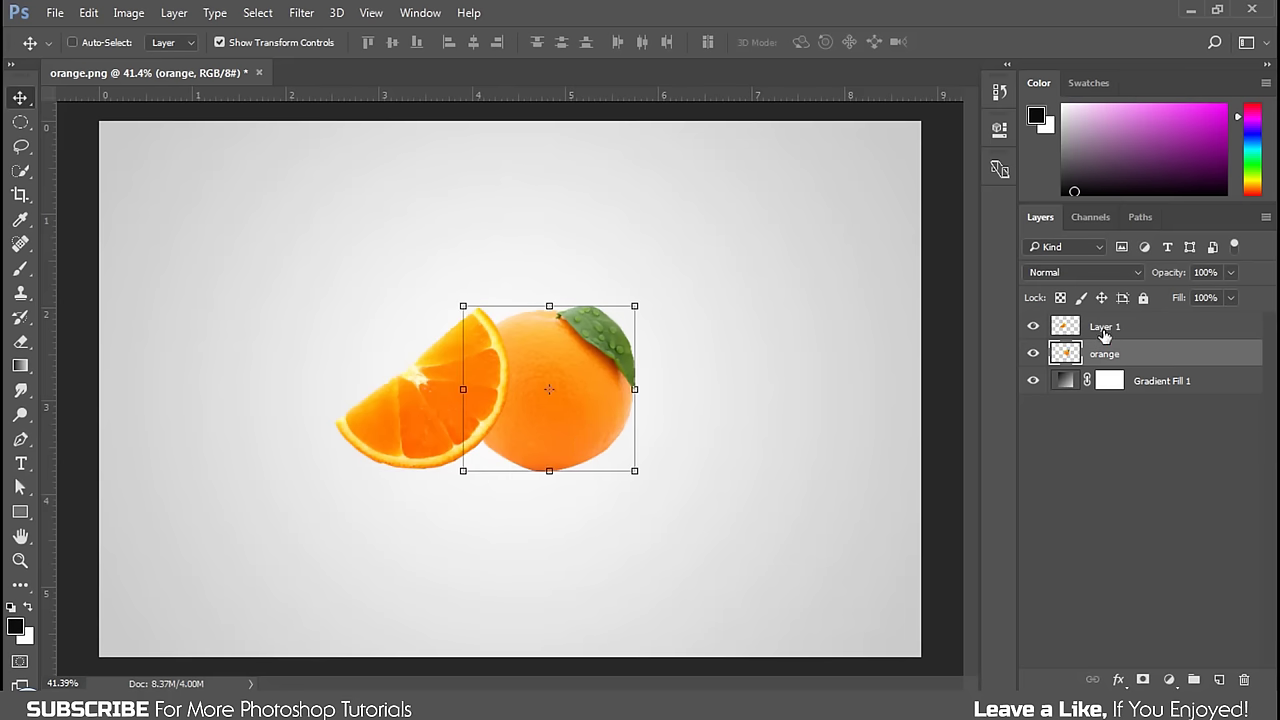
Rotate the slice on Layer 1 about 30°, nudge it down-left, and commit.
{"action": "left_click", "coordinate": [1105, 335]}
{"action": "key", "text": "ctrl+t"}
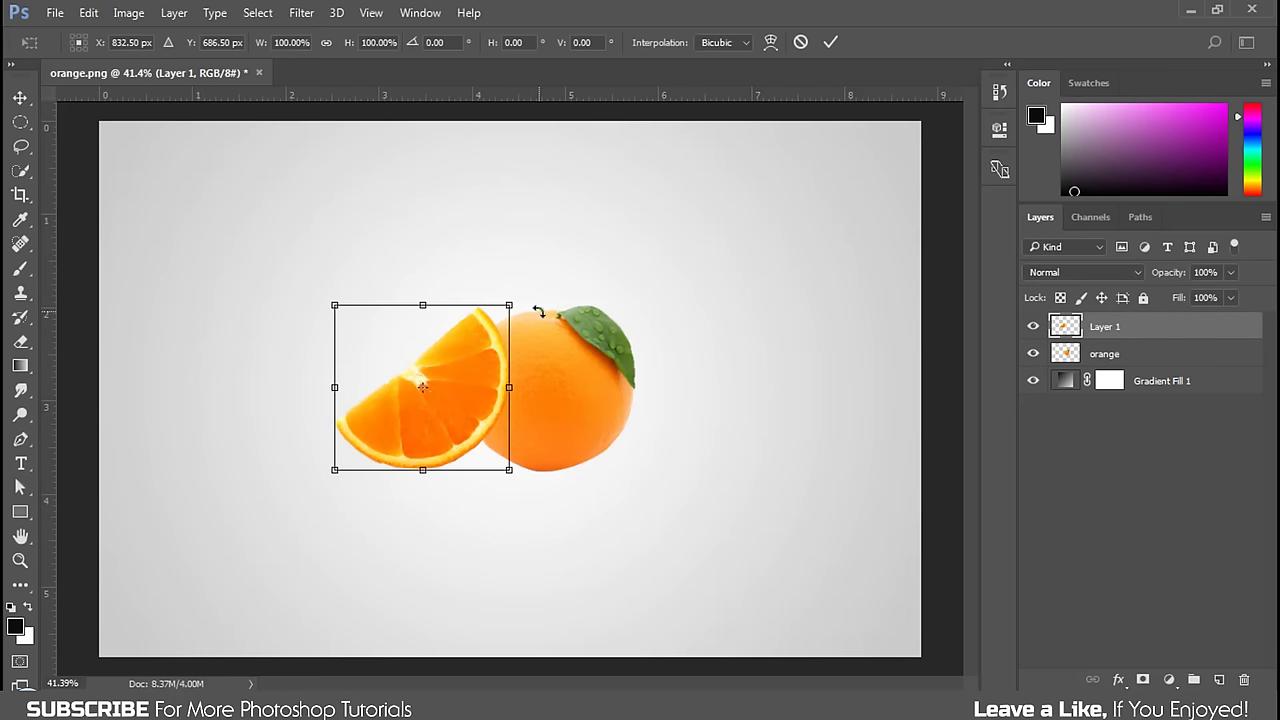
{"action": "left_click_drag", "start_coordinate": [538, 313], "coordinate": [556, 380]}
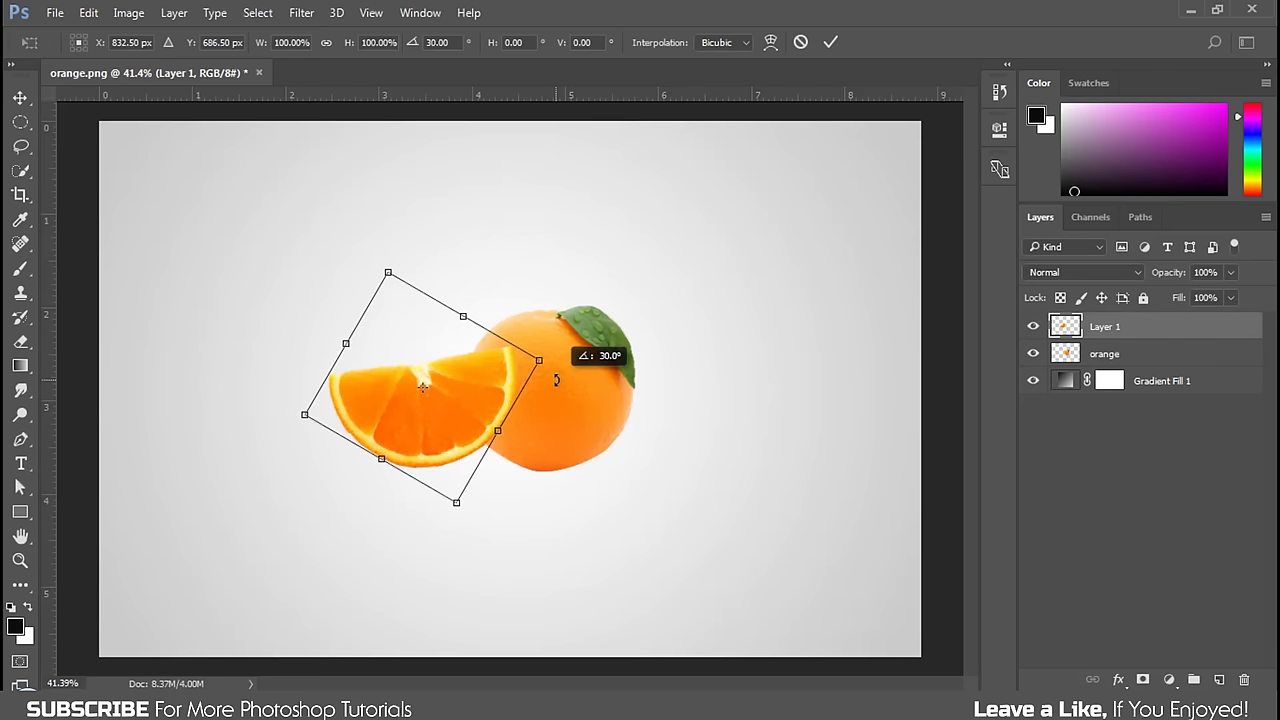
{"action": "left_click_drag", "start_coordinate": [556, 380], "coordinate": [556, 380]}
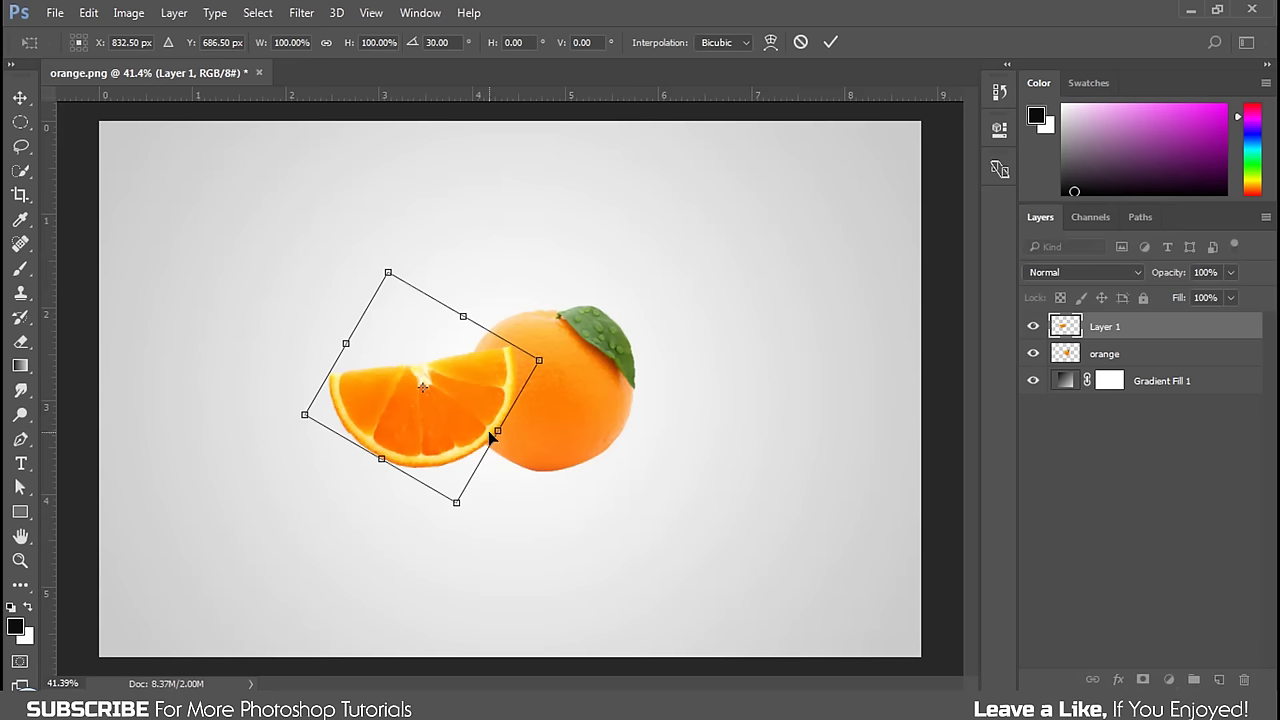
{"action": "left_click_drag", "start_coordinate": [478, 430], "coordinate": [474, 440]}
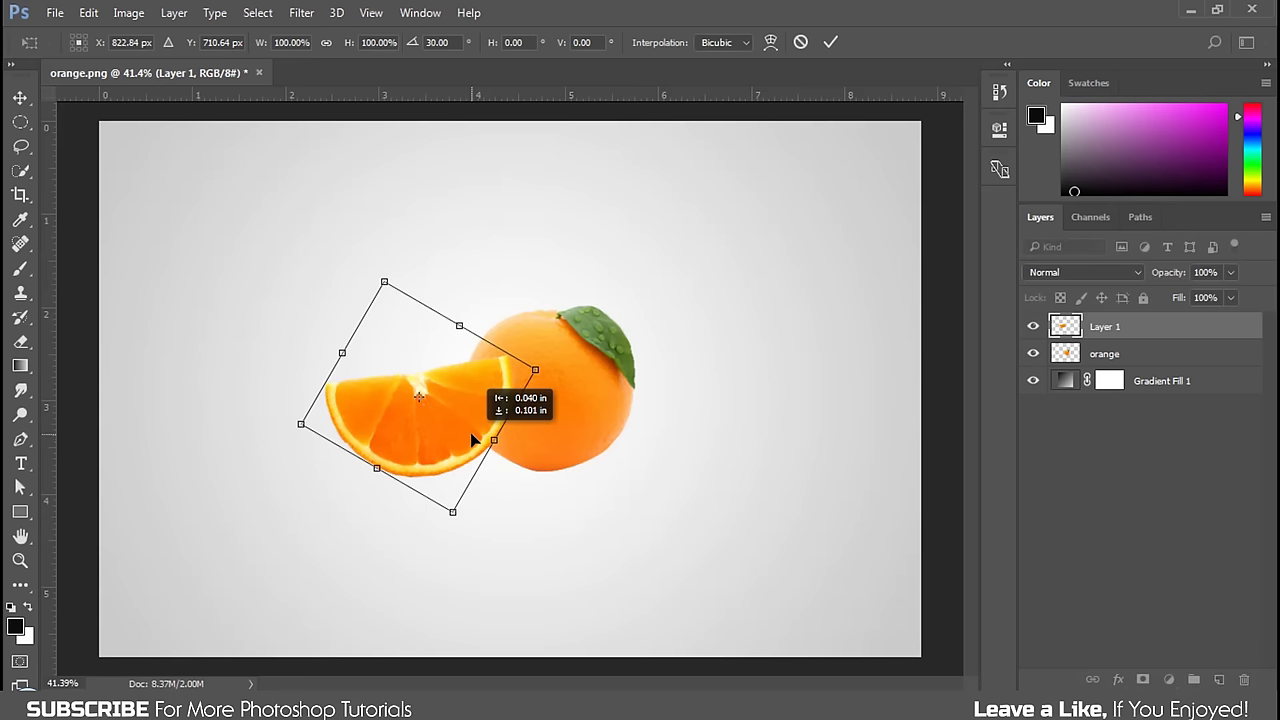
{"action": "left_click", "coordinate": [830, 42]}
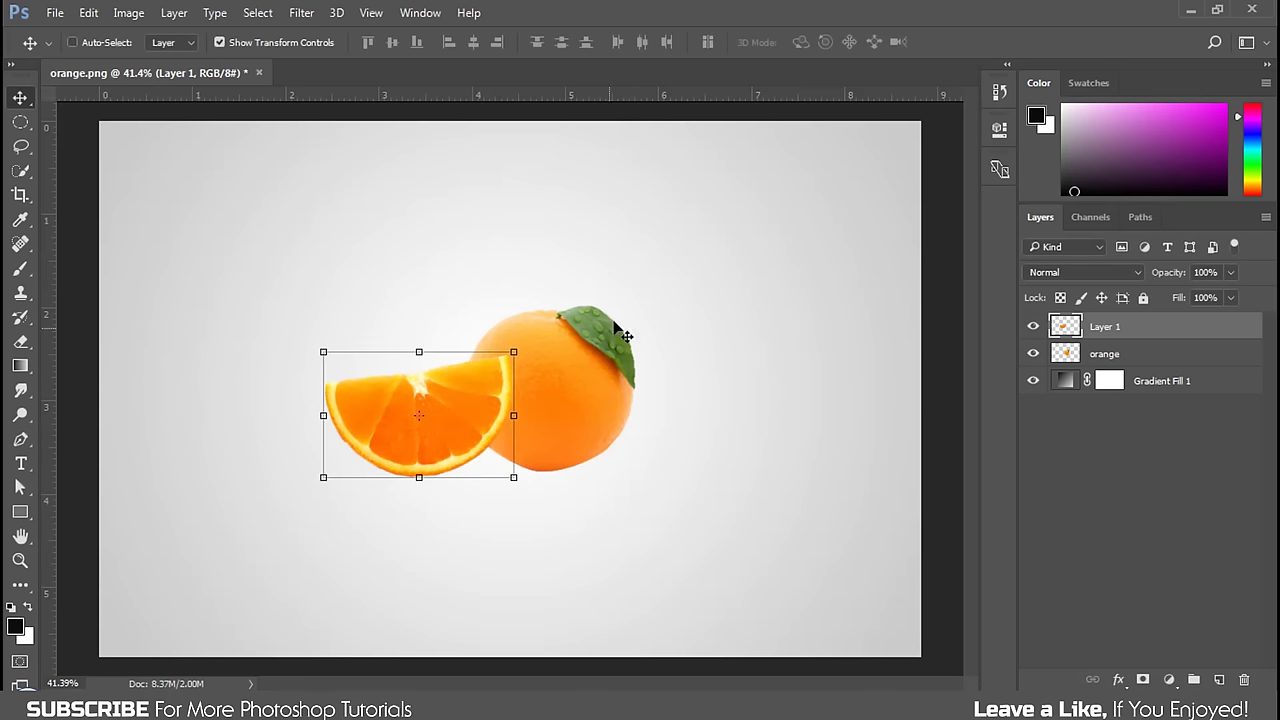
Add a new layer above Gradient Fill 1 and name it 'shadow'.
{"action": "scroll", "coordinate": [466, 452], "scroll_direction": "up", "scroll_amount": 1}
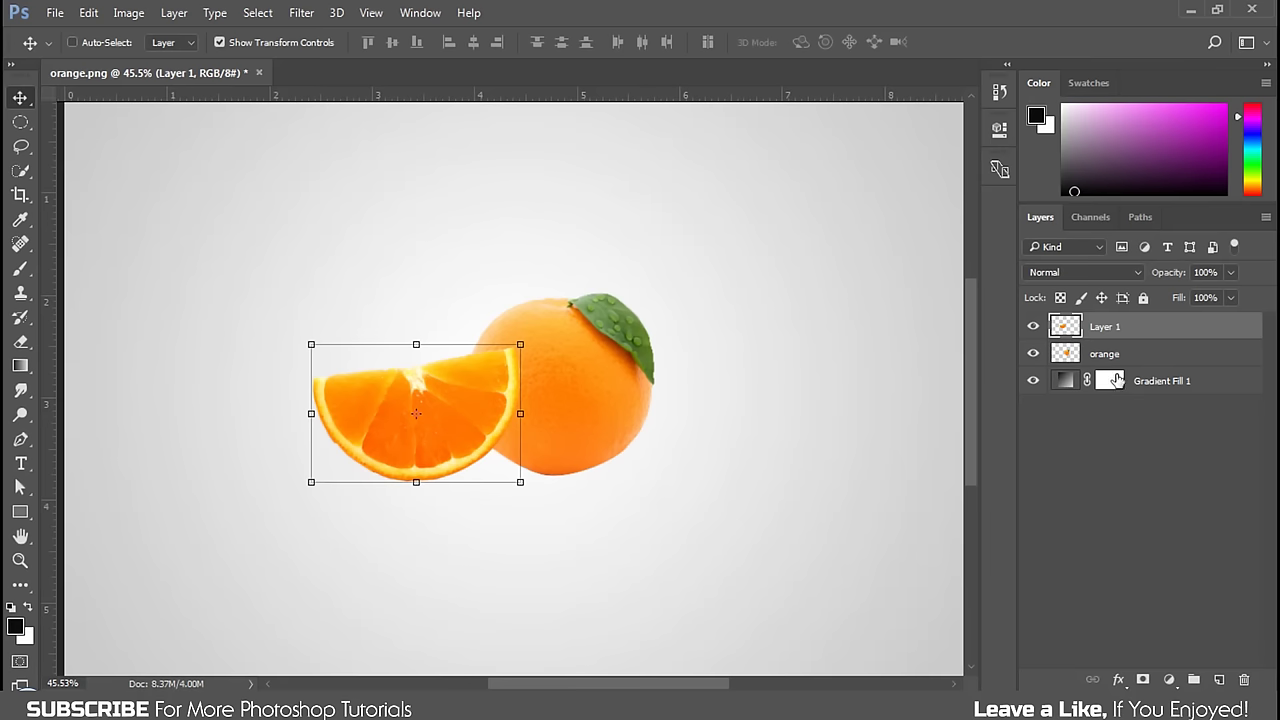
{"action": "left_click", "coordinate": [1174, 386]}
{"action": "left_click", "coordinate": [1219, 679]}
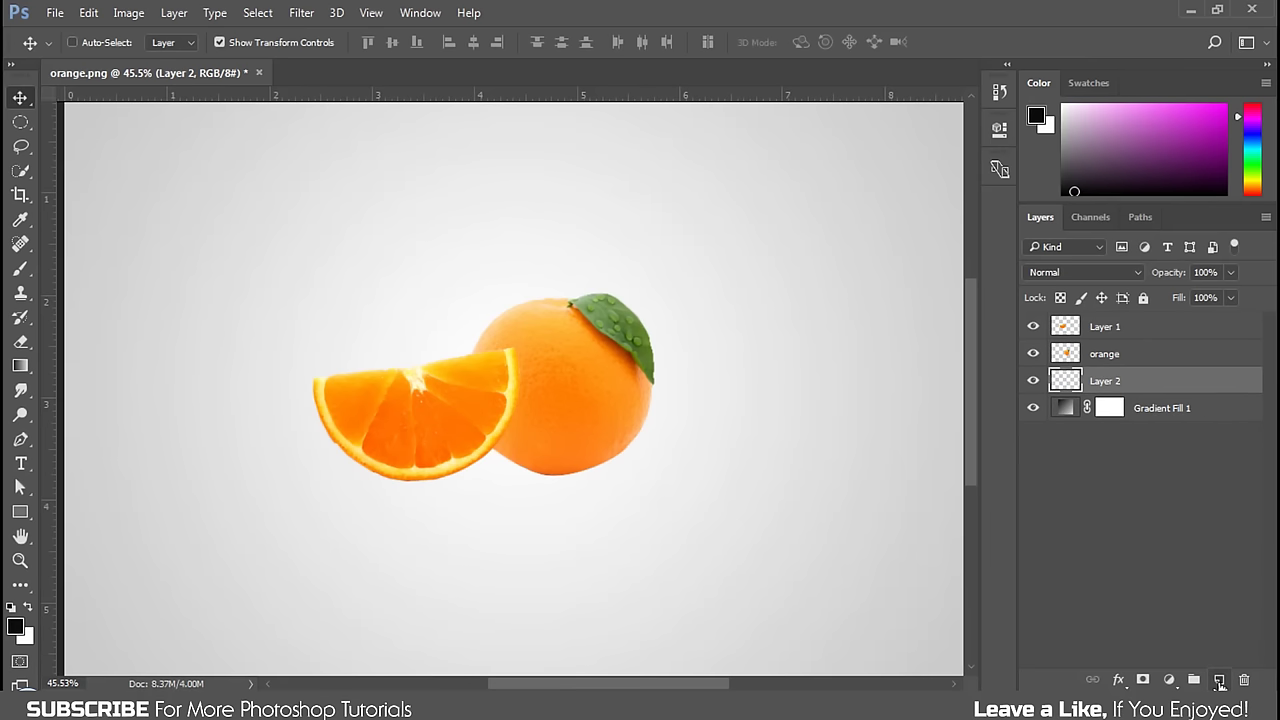
{"action": "double_click", "coordinate": [1100, 382]}
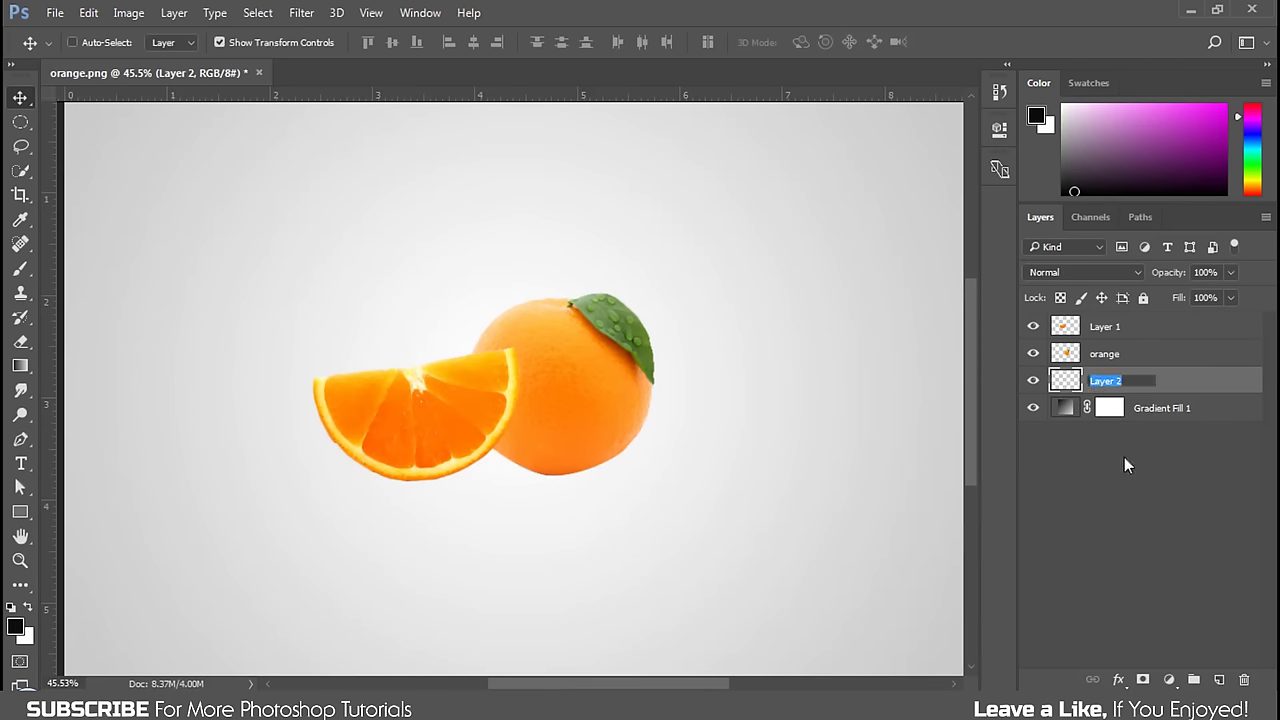
{"action": "type", "text": "shadow"}
{"action": "key", "text": "Return"}
Select the Brush tool with foreground colour 1a1a1a.
{"action": "key", "text": "ctrl+0"}
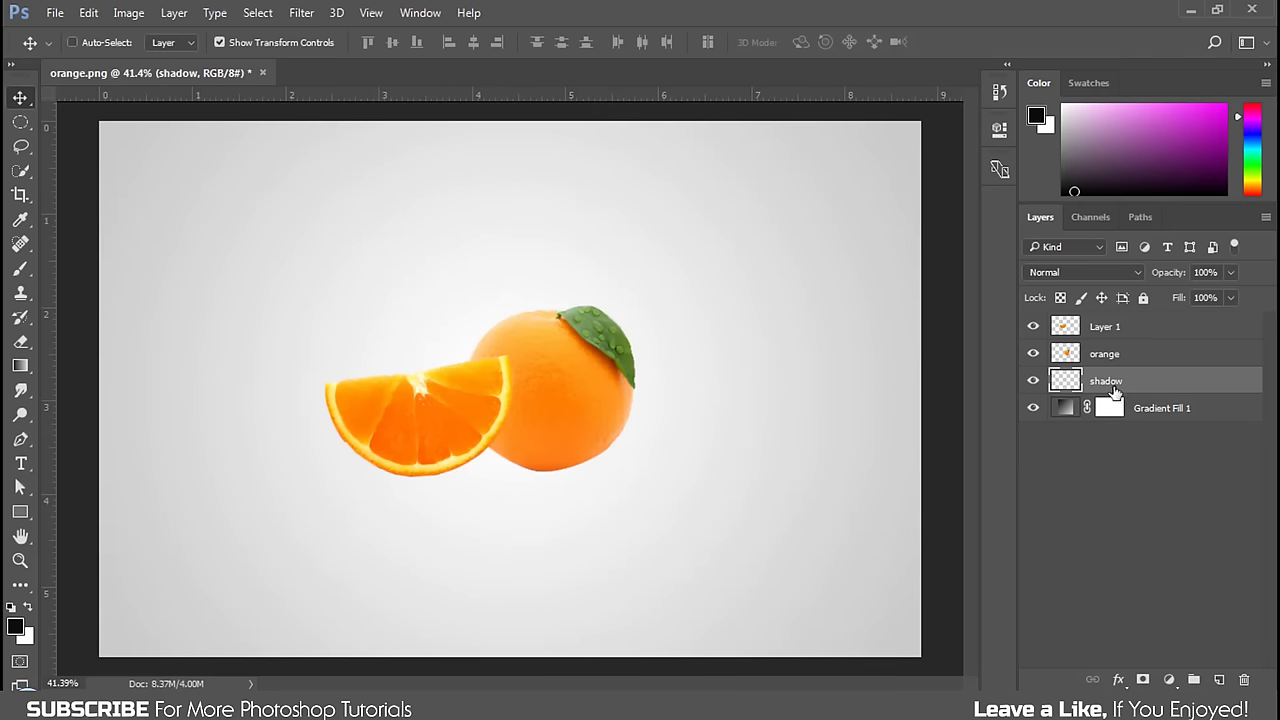
{"action": "left_click", "coordinate": [21, 272]}
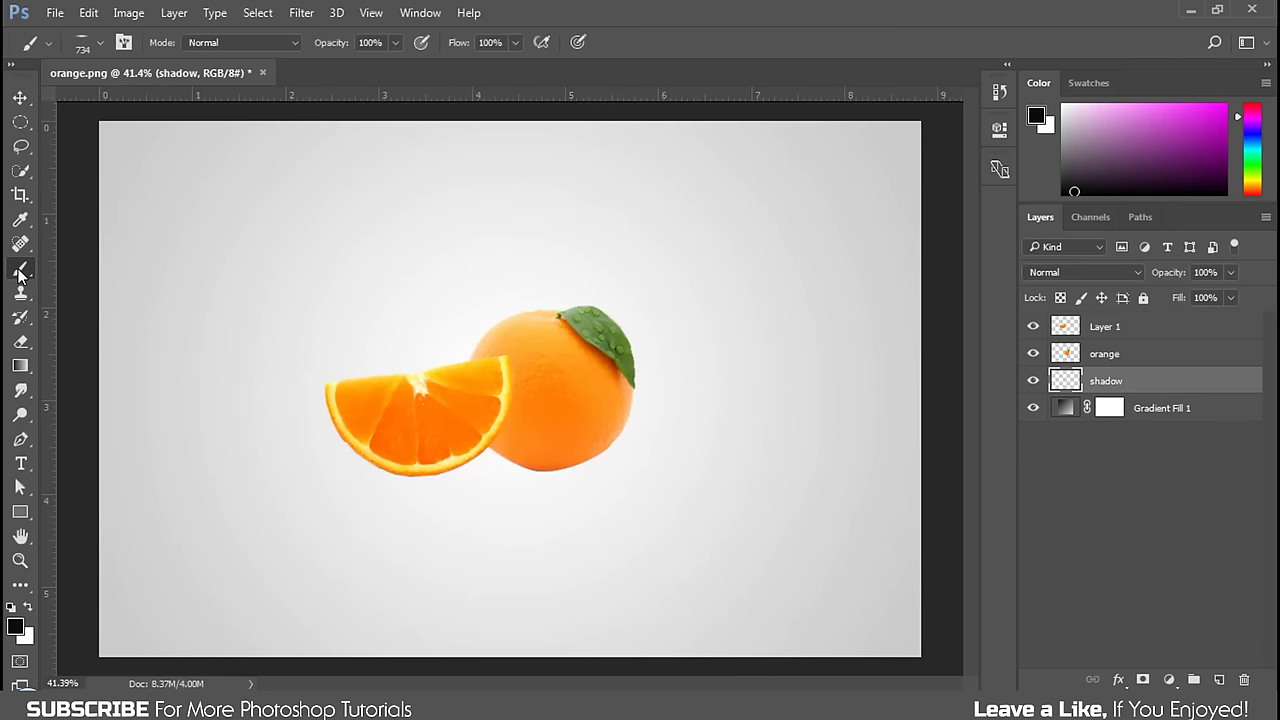
{"action": "key", "text": "i"}
{"action": "left_click", "coordinate": [15, 627]}
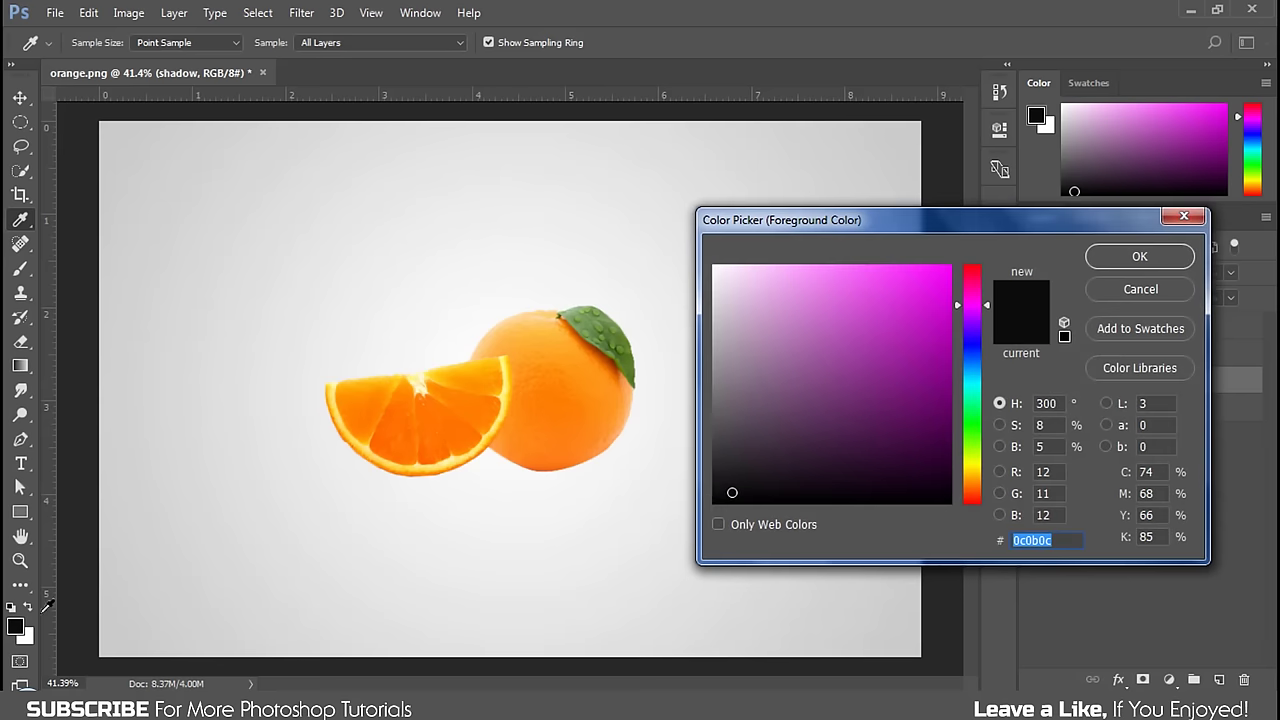
{"action": "type", "text": "1a1a1a"}
{"action": "left_click", "coordinate": [1115, 260]}
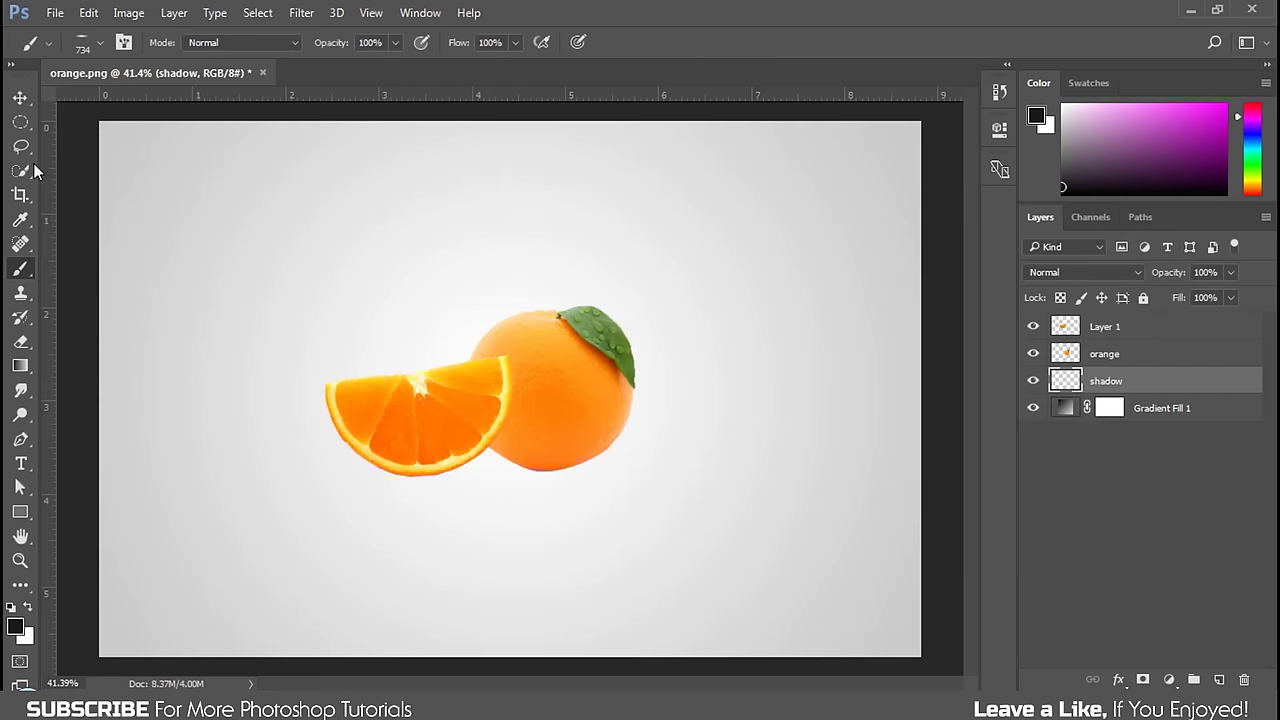
Set a soft round brush tip at 0% hardness, 439 px, flattened into a thin ellipse.
{"action": "left_click", "coordinate": [82, 42]}
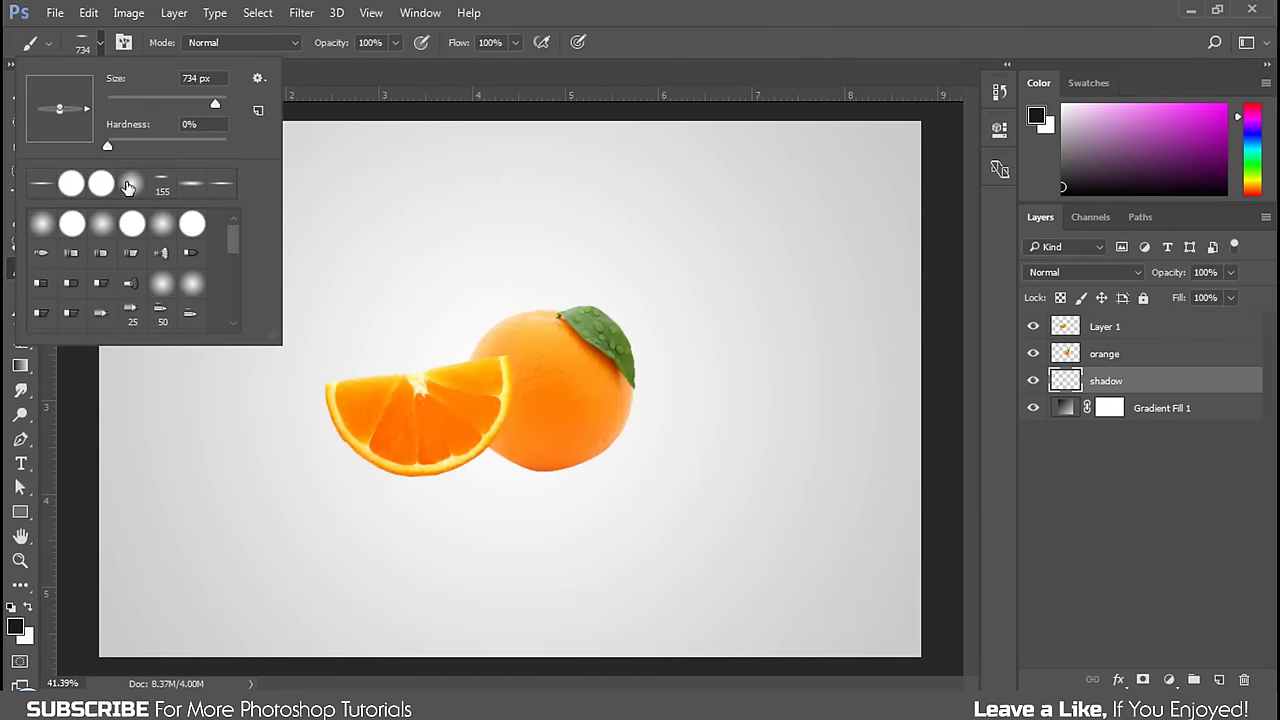
{"action": "left_click", "coordinate": [129, 184]}
{"action": "left_click_drag", "start_coordinate": [110, 142], "coordinate": [108, 145]}
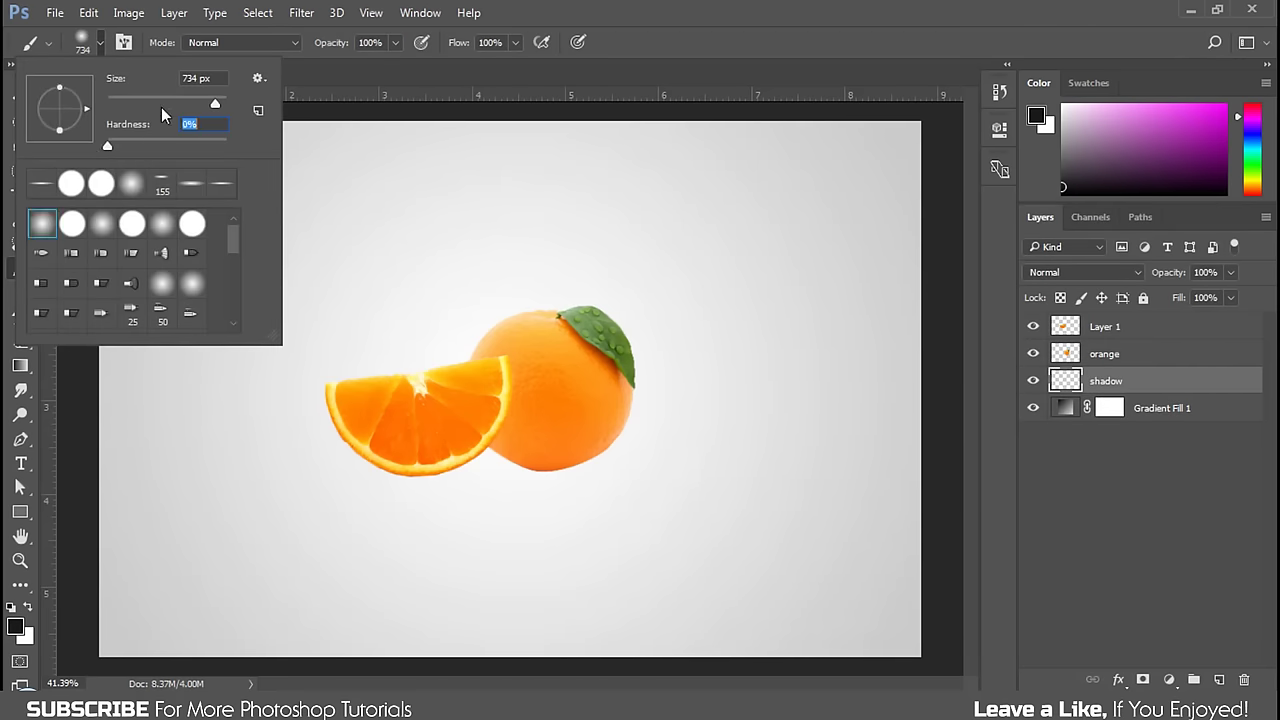
{"action": "left_click_drag", "start_coordinate": [467, 291], "coordinate": [419, 297]}
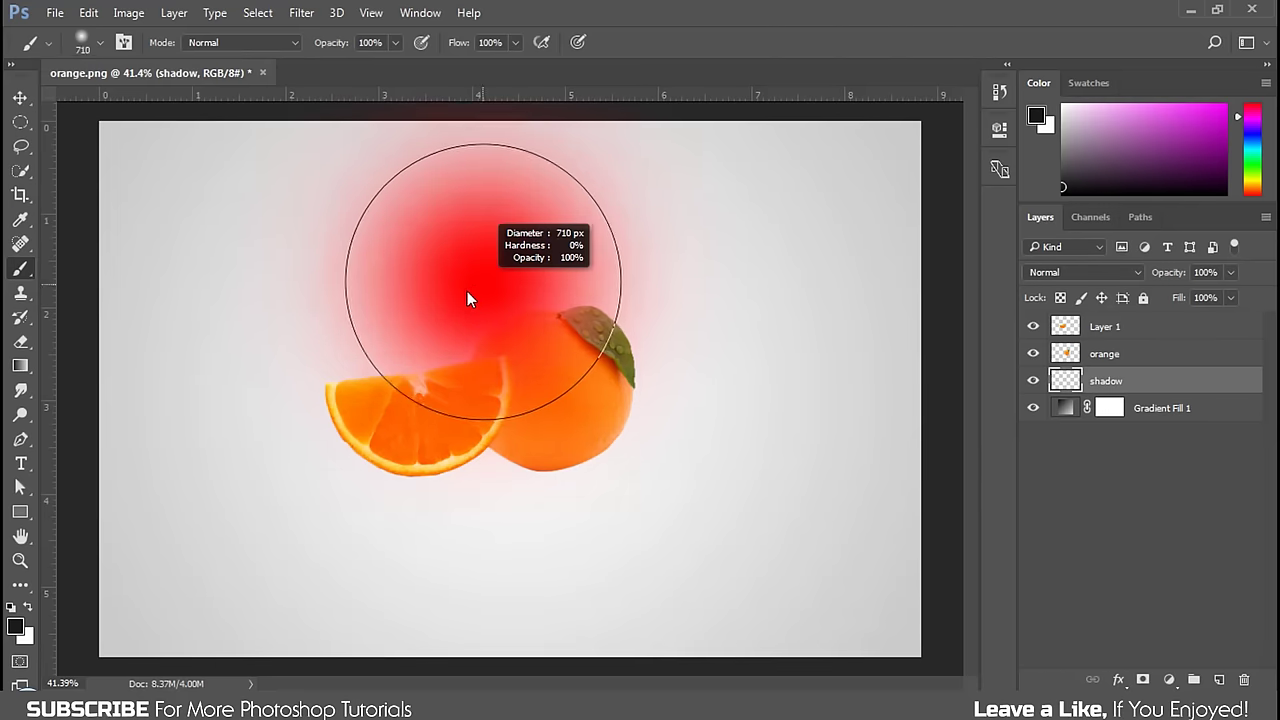
{"action": "right_click", "coordinate": [419, 297]}
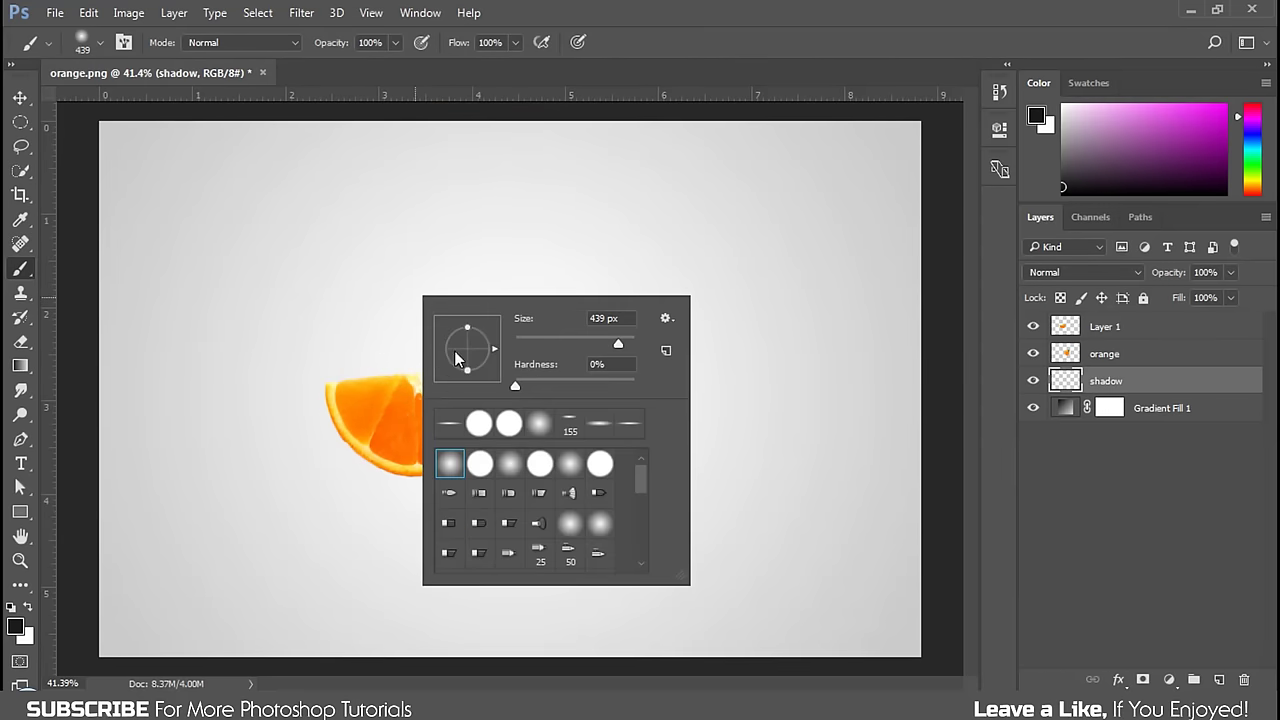
{"action": "left_click_drag", "start_coordinate": [466, 333], "coordinate": [446, 368]}
{"action": "key", "text": "Return"}
Paint soft shadows under the orange slice and the whole orange.
{"action": "left_click", "coordinate": [400, 472]}
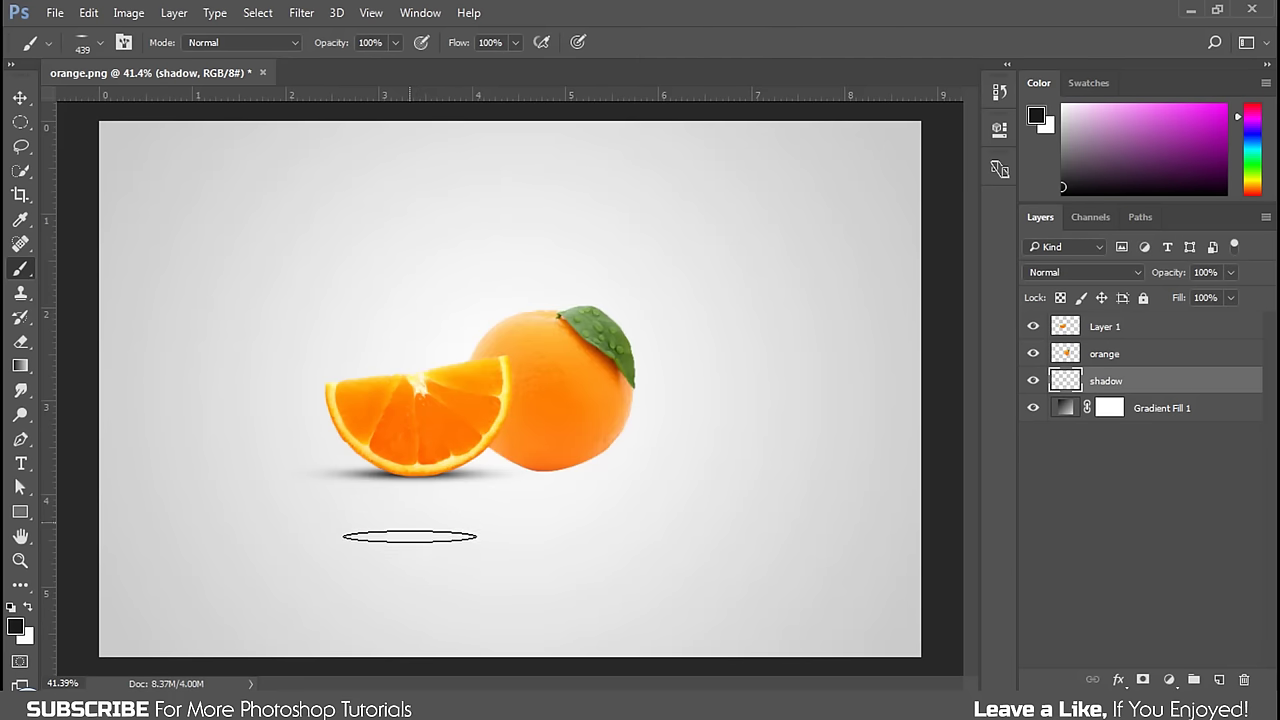
{"action": "left_click", "coordinate": [549, 472]}
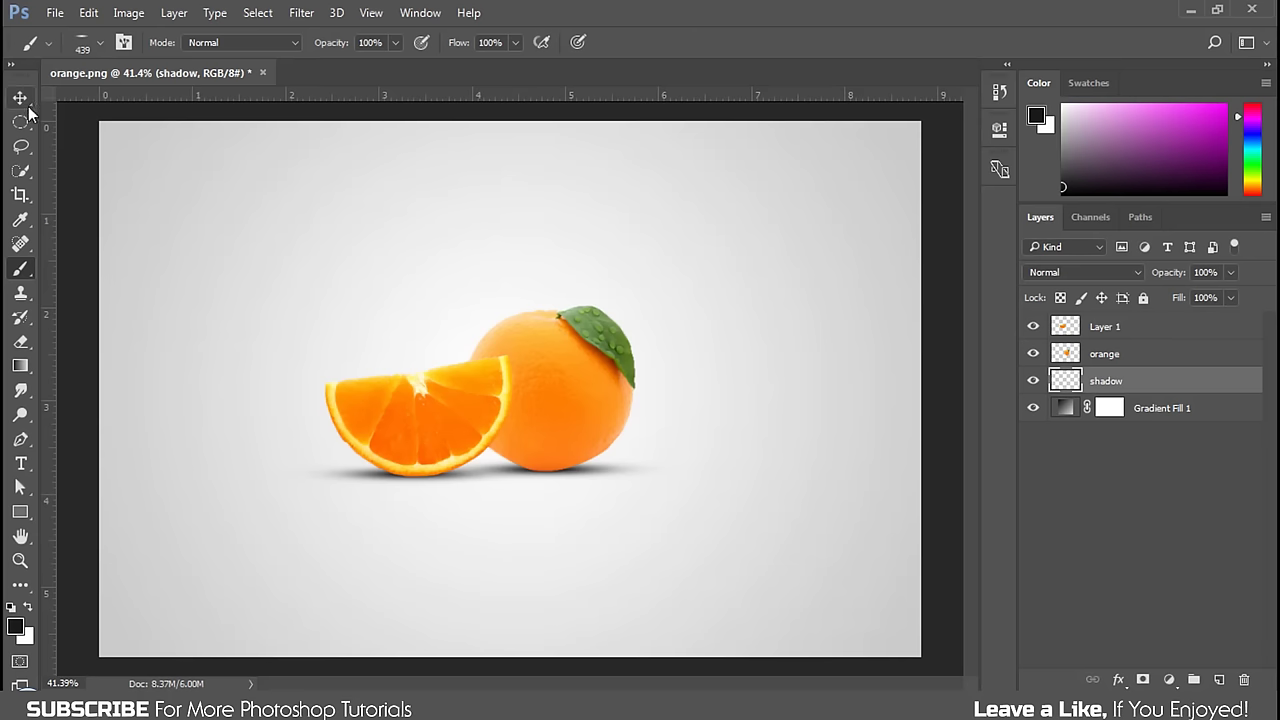
{"action": "left_click", "coordinate": [20, 97]}
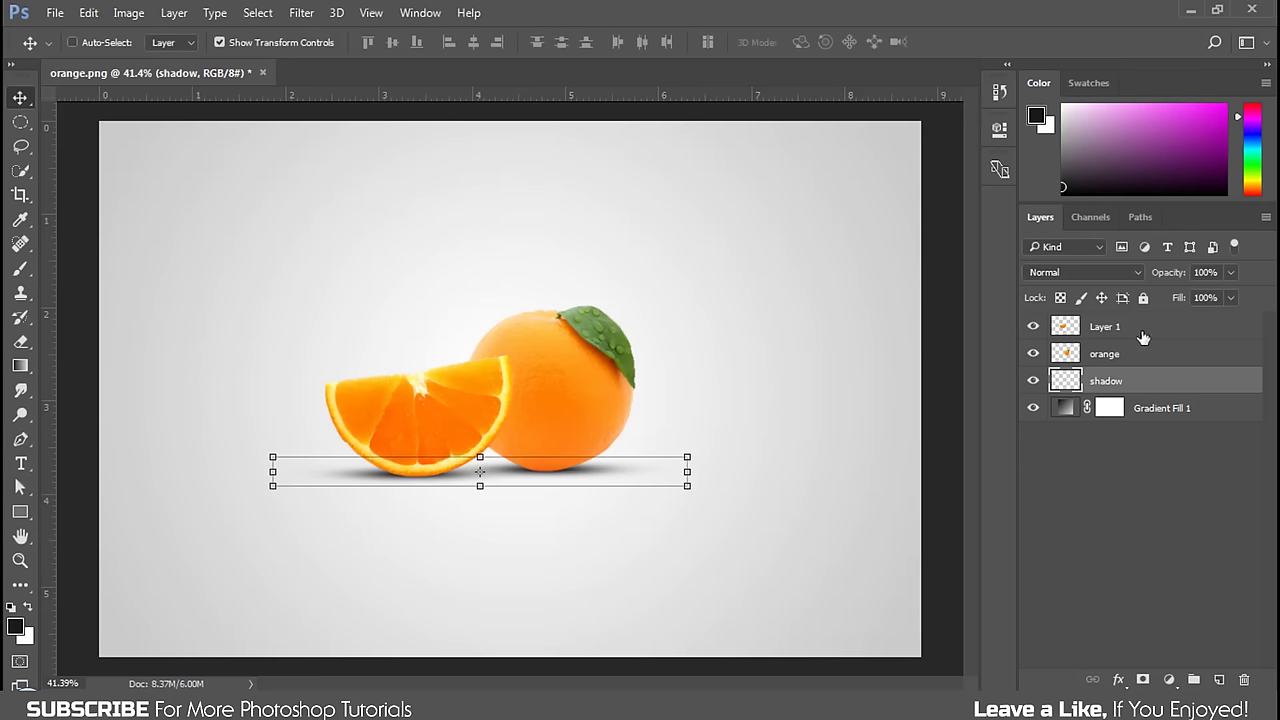
On Layer 1, select the slice's flesh with the Quick Selection tool in add mode.
{"action": "left_click", "coordinate": [1143, 333]}
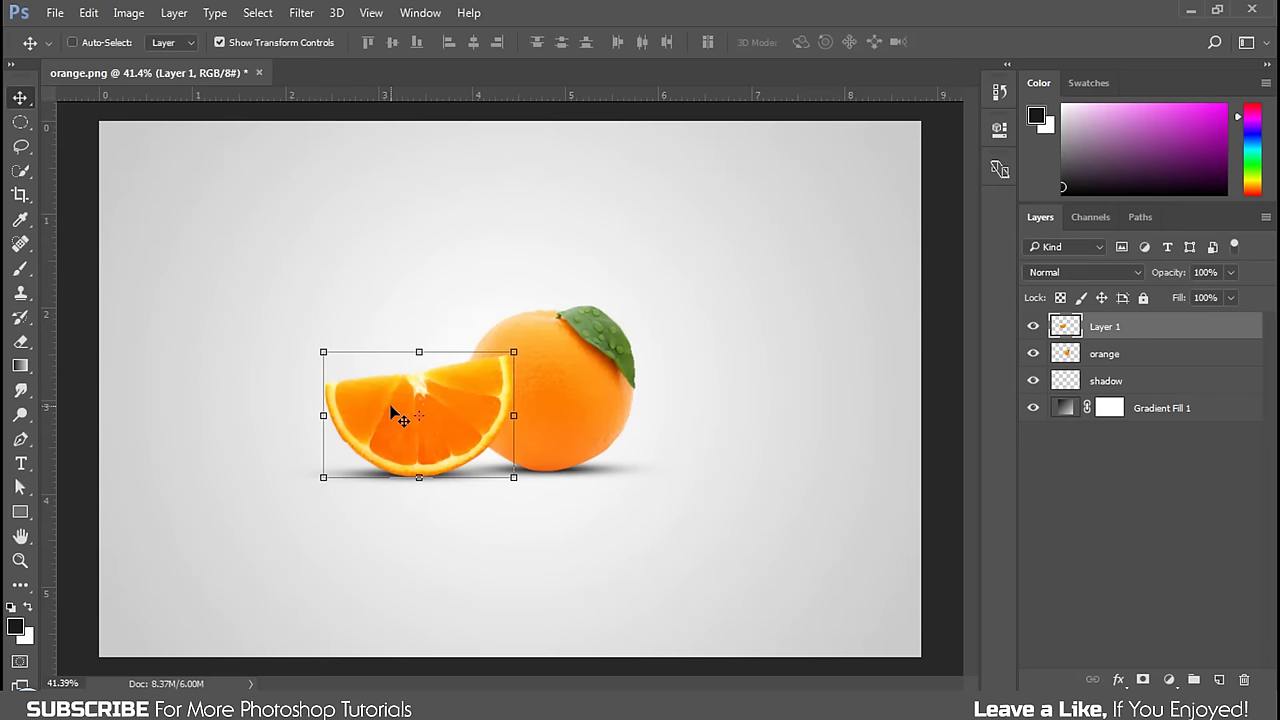
{"action": "scroll", "coordinate": [395, 414], "scroll_direction": "up", "scroll_amount": 1}
{"action": "scroll", "coordinate": [393, 413], "scroll_direction": "up", "scroll_amount": 1}
{"action": "scroll", "coordinate": [395, 418], "scroll_direction": "up", "scroll_amount": 2}
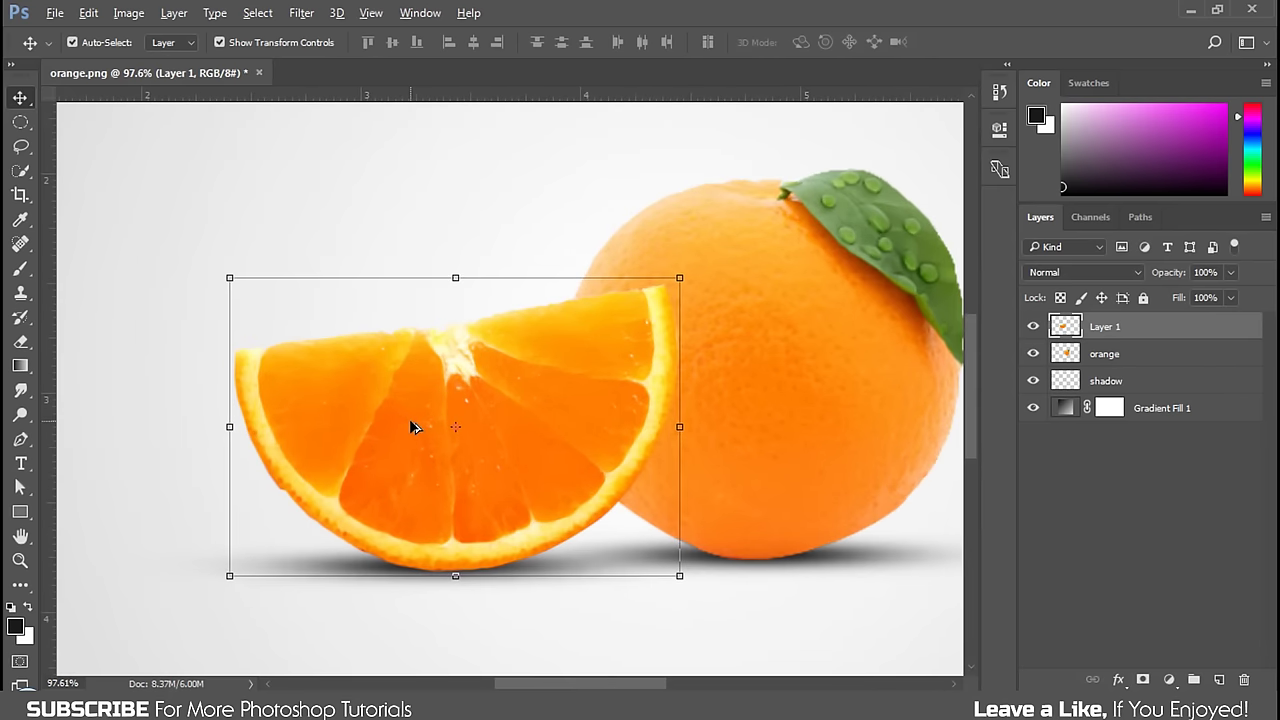
{"action": "left_click", "coordinate": [20, 170]}
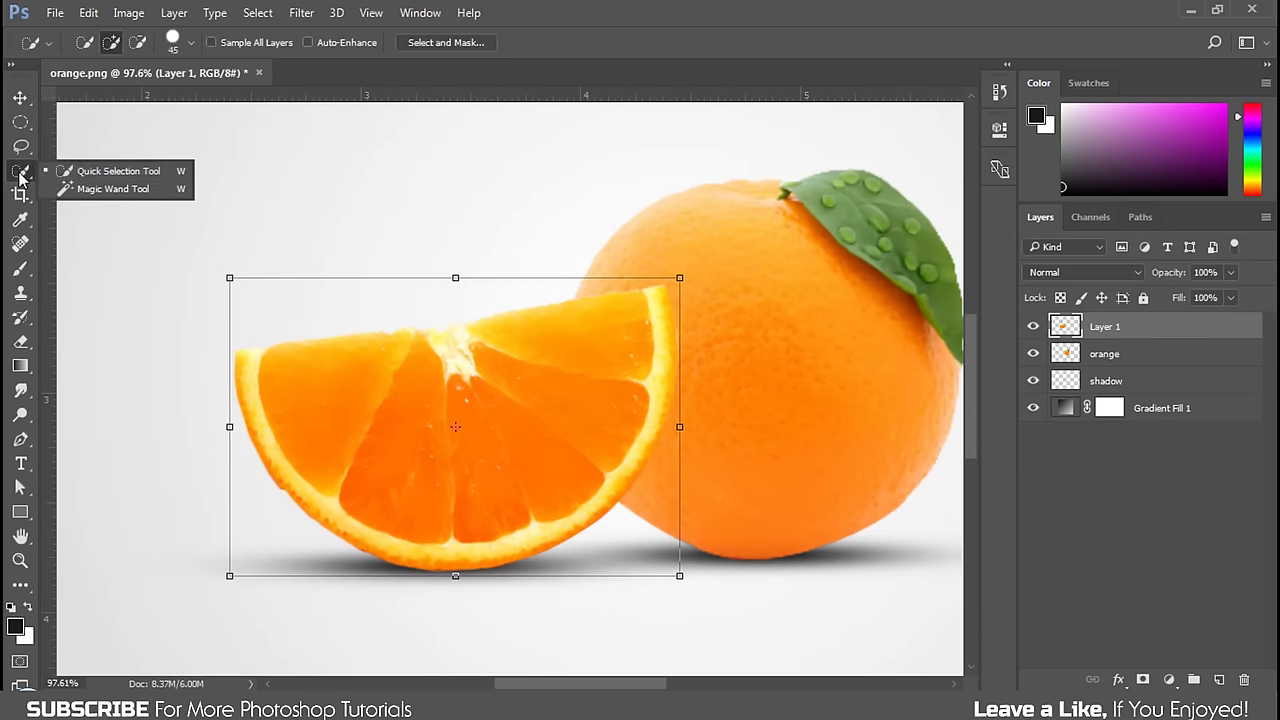
{"action": "left_click", "coordinate": [97, 176]}
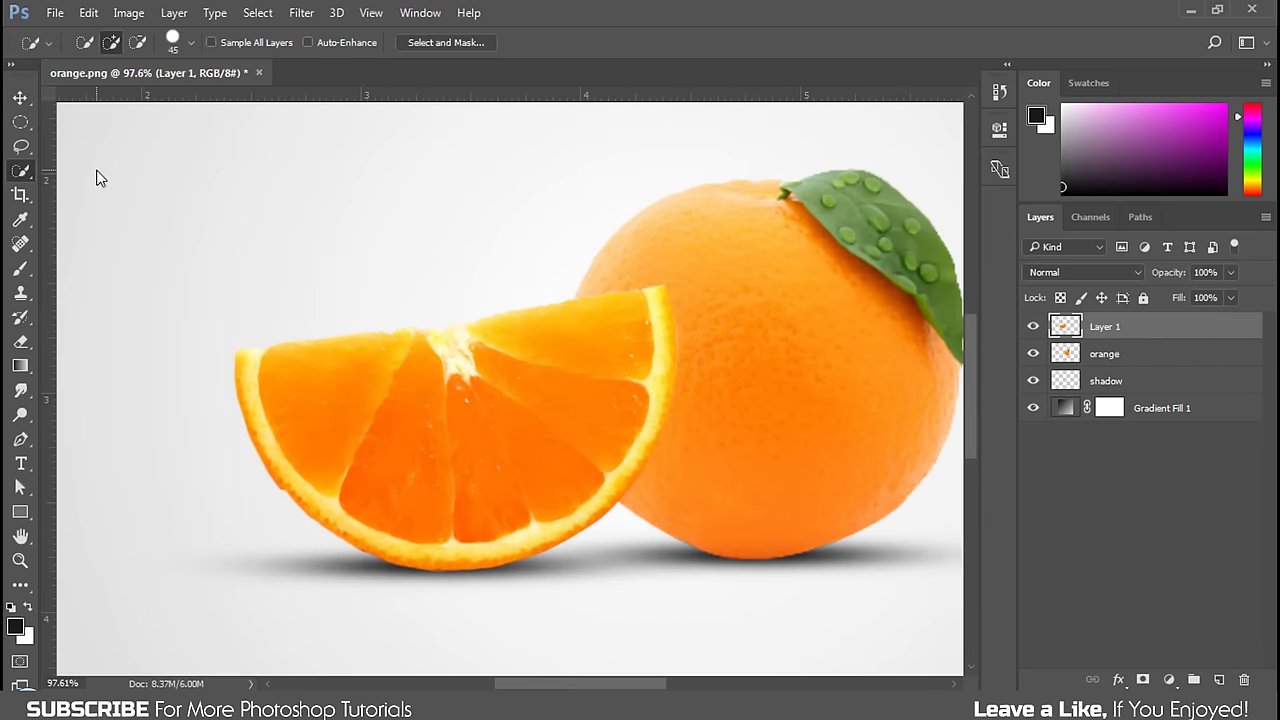
{"action": "left_click", "coordinate": [110, 42]}
{"action": "mouse_move", "coordinate": [611, 309]}
{"action": "left_mouse_down"}
{"action": "mouse_move", "coordinate": [615, 349]}
{"action": "mouse_move", "coordinate": [554, 446]}
{"action": "mouse_move", "coordinate": [451, 349]}
{"action": "mouse_move", "coordinate": [319, 361]}
{"action": "mouse_move", "coordinate": [451, 417]}
{"action": "left_mouse_up"}
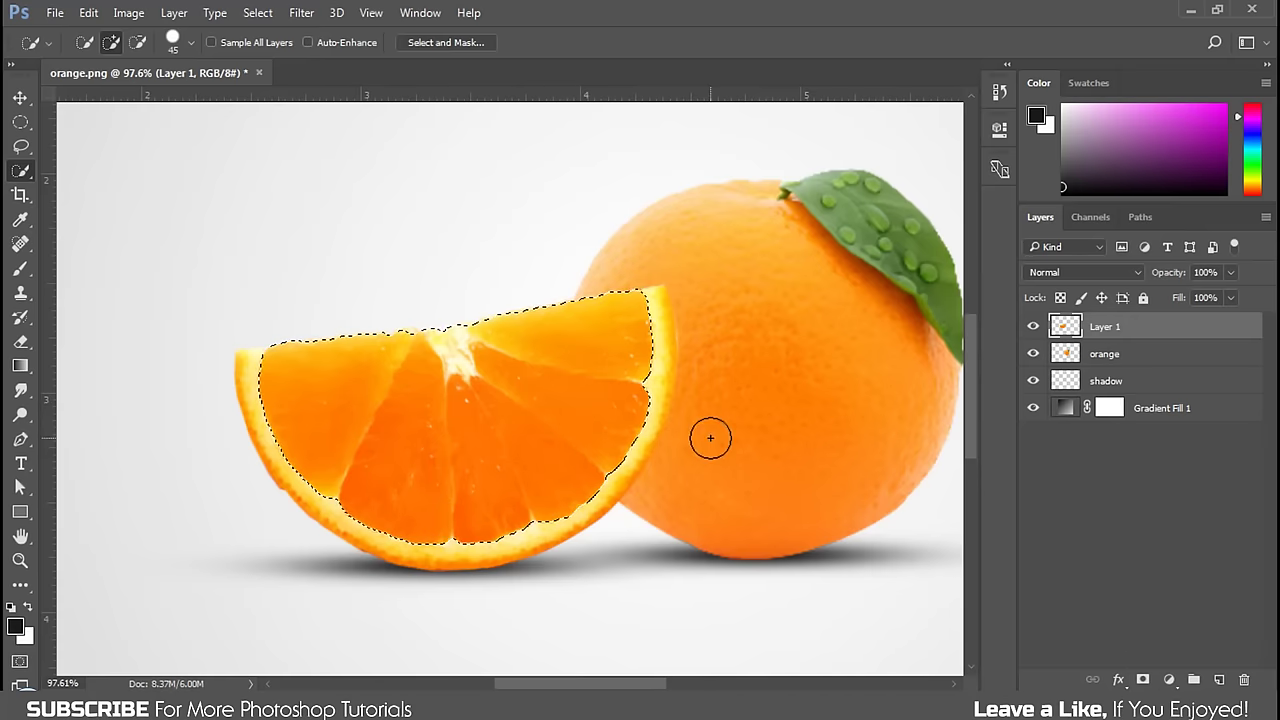
Reset and swap colours, then add a layer mask hiding the selected flesh.
{"action": "left_click", "coordinate": [11, 607]}
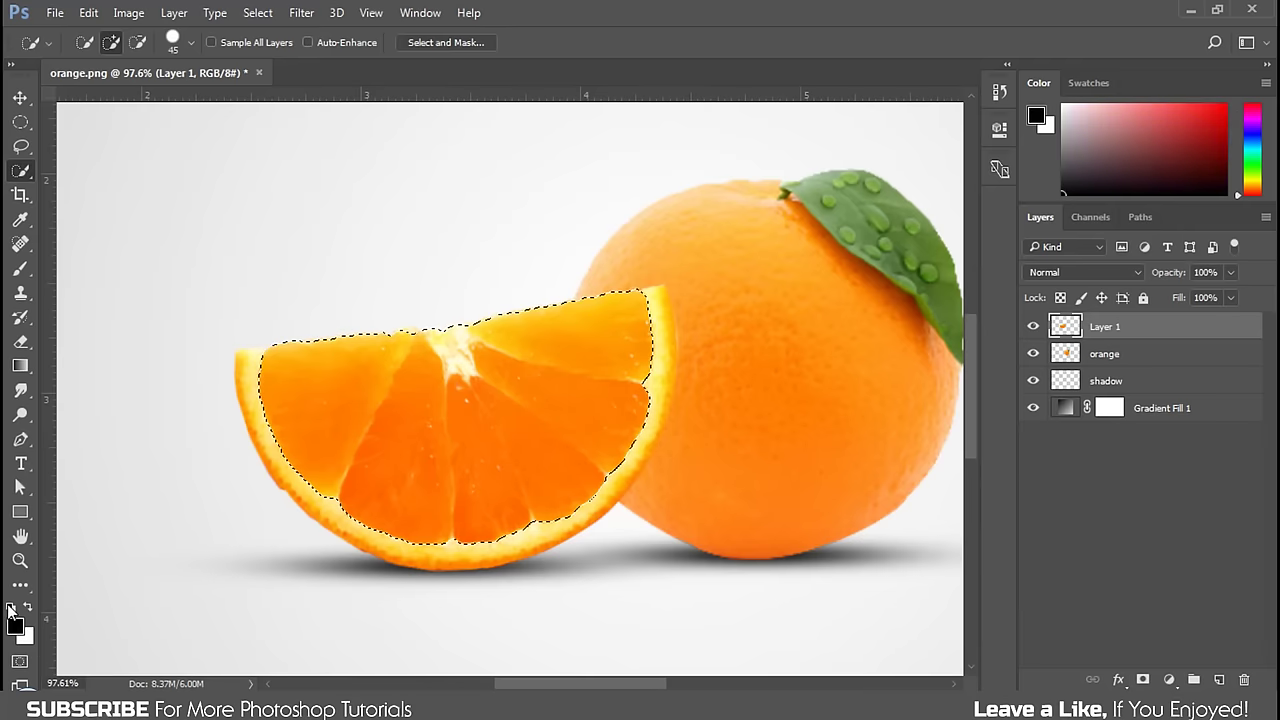
{"action": "left_click", "coordinate": [27, 611]}
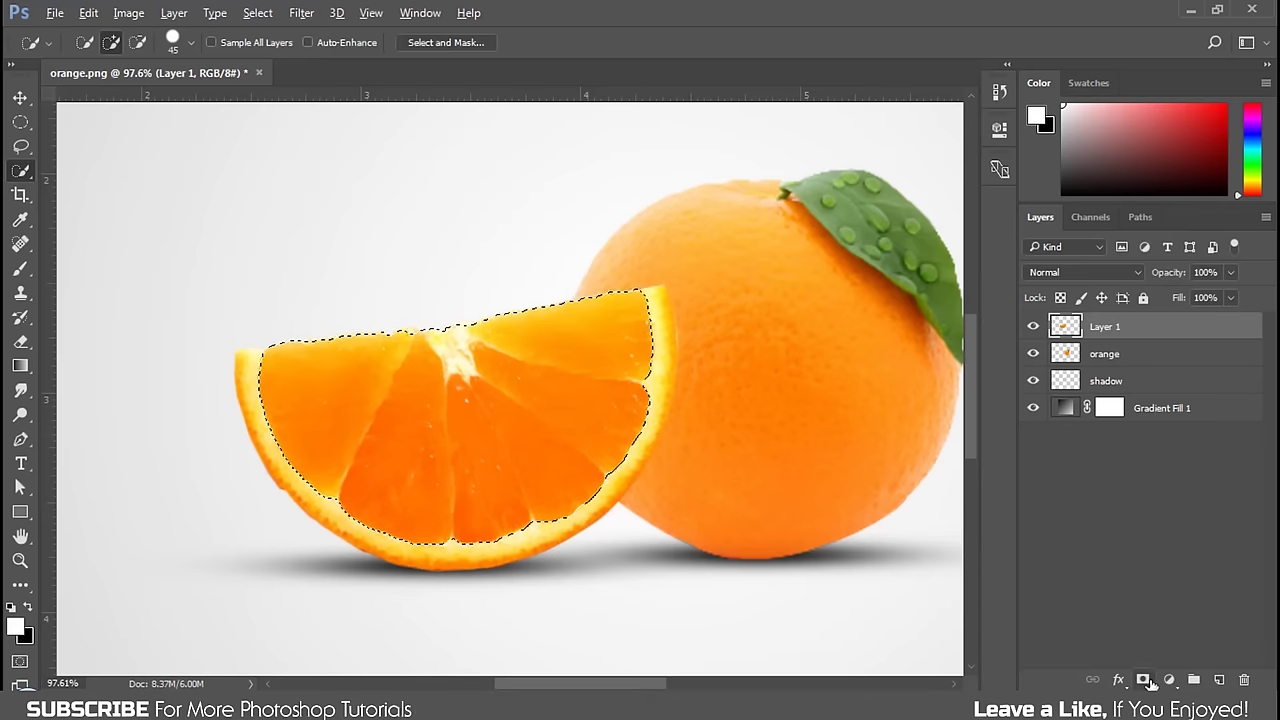
{"action": "left_click", "coordinate": [1148, 682], "text": "alt"}
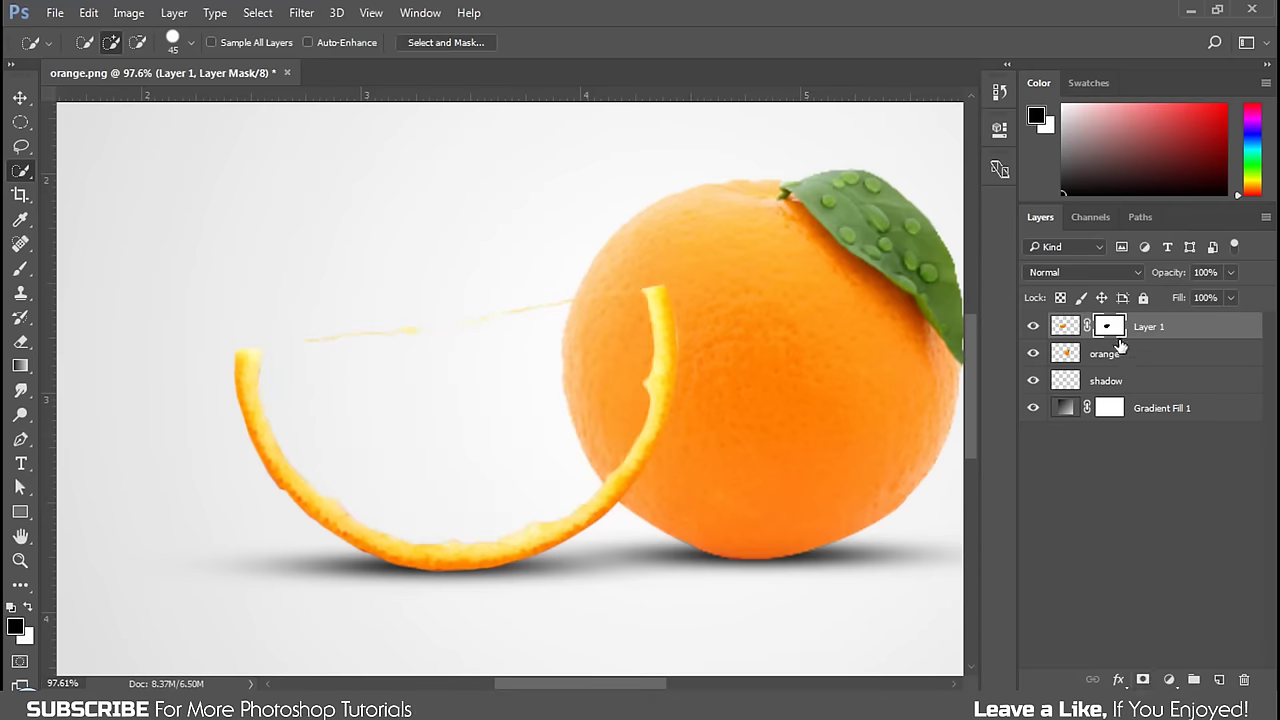
Paint black on Layer 1's mask with a 140 px hard round brush over the leftover sliver.
{"action": "left_click", "coordinate": [19, 270]}
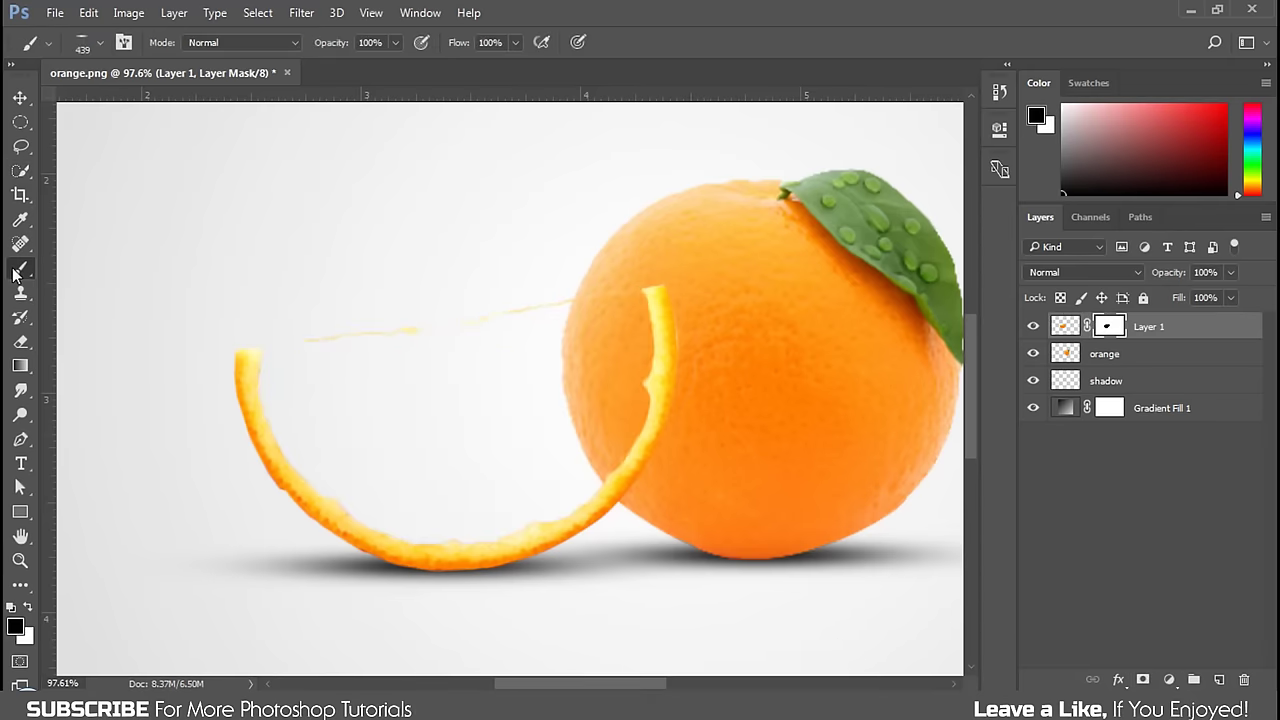
{"action": "right_click", "coordinate": [160, 278]}
{"action": "left_click", "coordinate": [211, 405]}
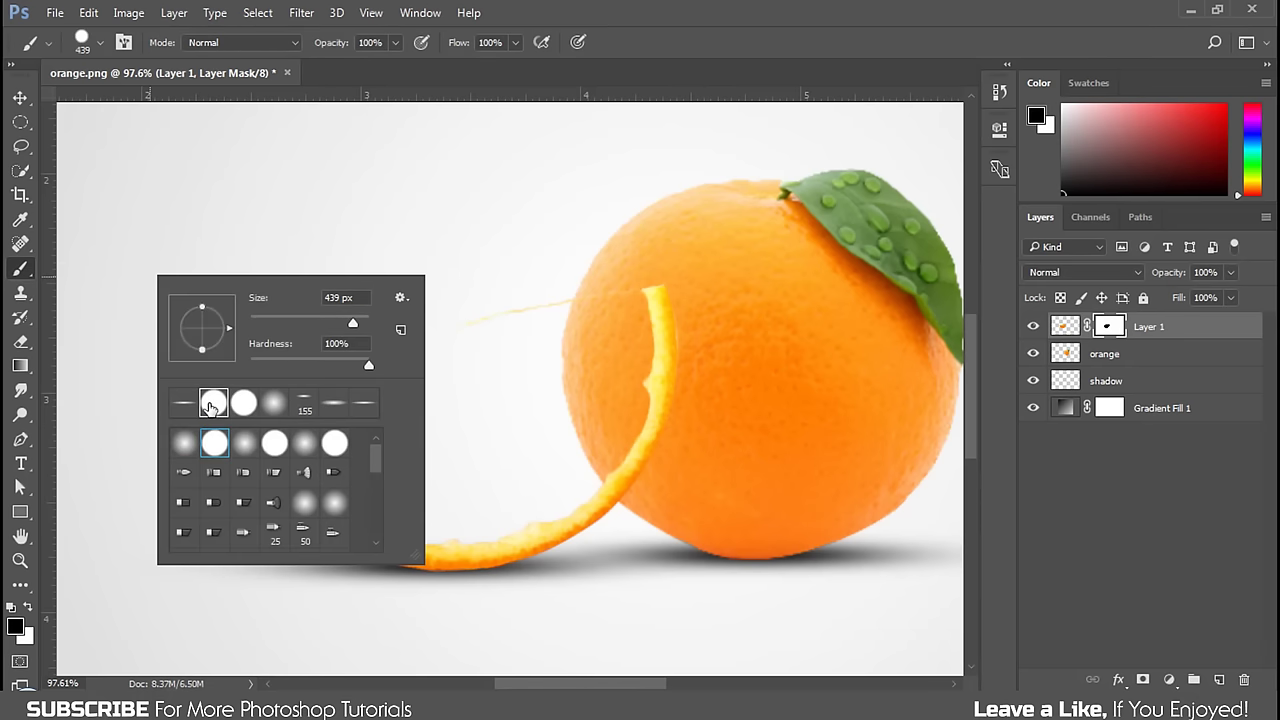
{"action": "left_click", "coordinate": [581, 25]}
{"action": "mouse_move", "coordinate": [450, 305]}
{"action": "left_mouse_down"}
{"action": "mouse_move", "coordinate": [316, 329]}
{"action": "mouse_move", "coordinate": [580, 294]}
{"action": "mouse_move", "coordinate": [516, 312]}
{"action": "left_mouse_up"}
{"action": "scroll", "coordinate": [451, 477], "scroll_direction": "up", "scroll_amount": 3}
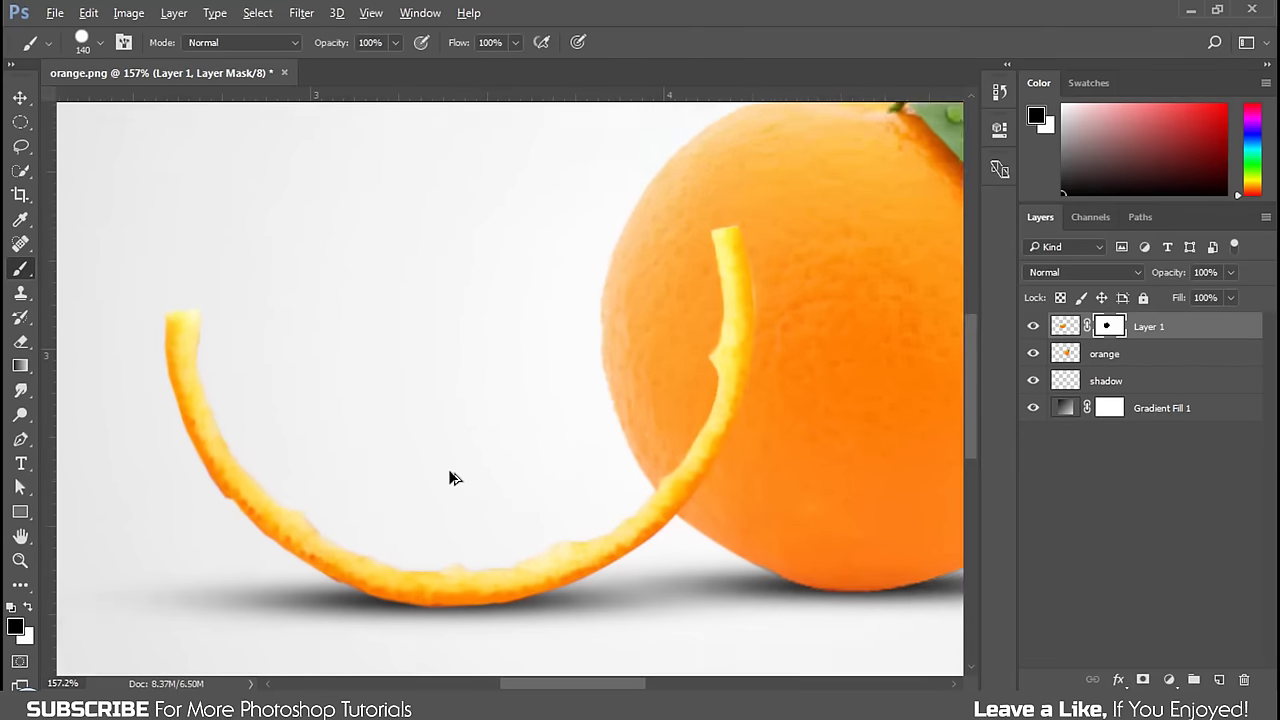
{"action": "scroll", "coordinate": [450, 477], "scroll_direction": "down", "scroll_amount": 2}
{"action": "scroll", "coordinate": [450, 477], "scroll_direction": "down", "scroll_amount": 2}
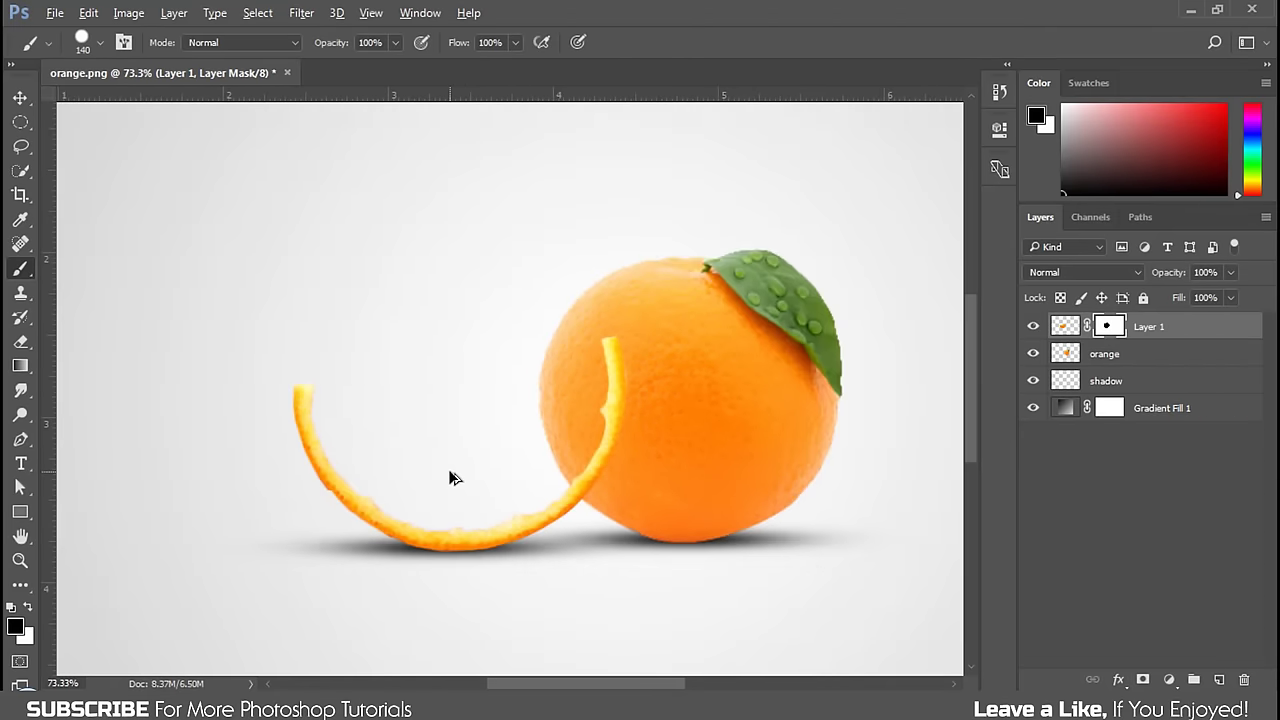
{"action": "scroll", "coordinate": [518, 432], "scroll_direction": "up", "scroll_amount": 2}
{"action": "left_click_drag", "start_coordinate": [576, 685], "coordinate": [596, 688]}
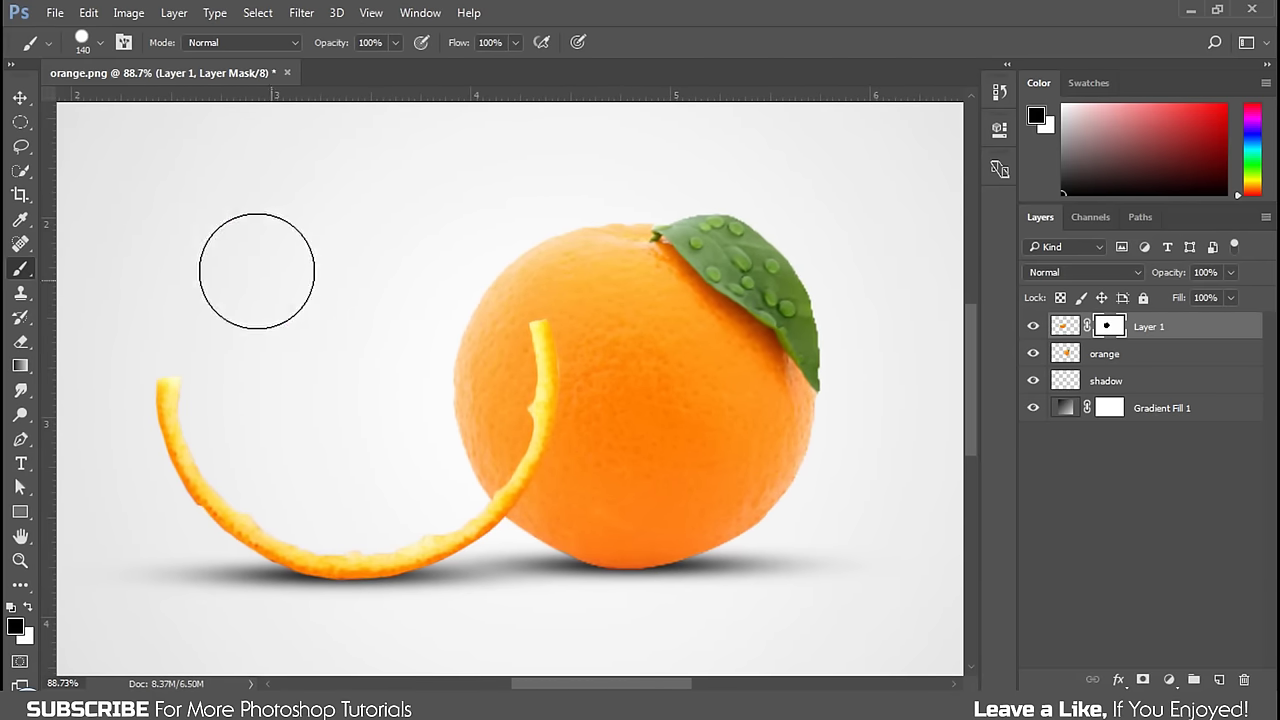
Open Water.png as a new document.
{"action": "left_click", "coordinate": [69, 13]}
{"action": "left_click", "coordinate": [70, 50]}
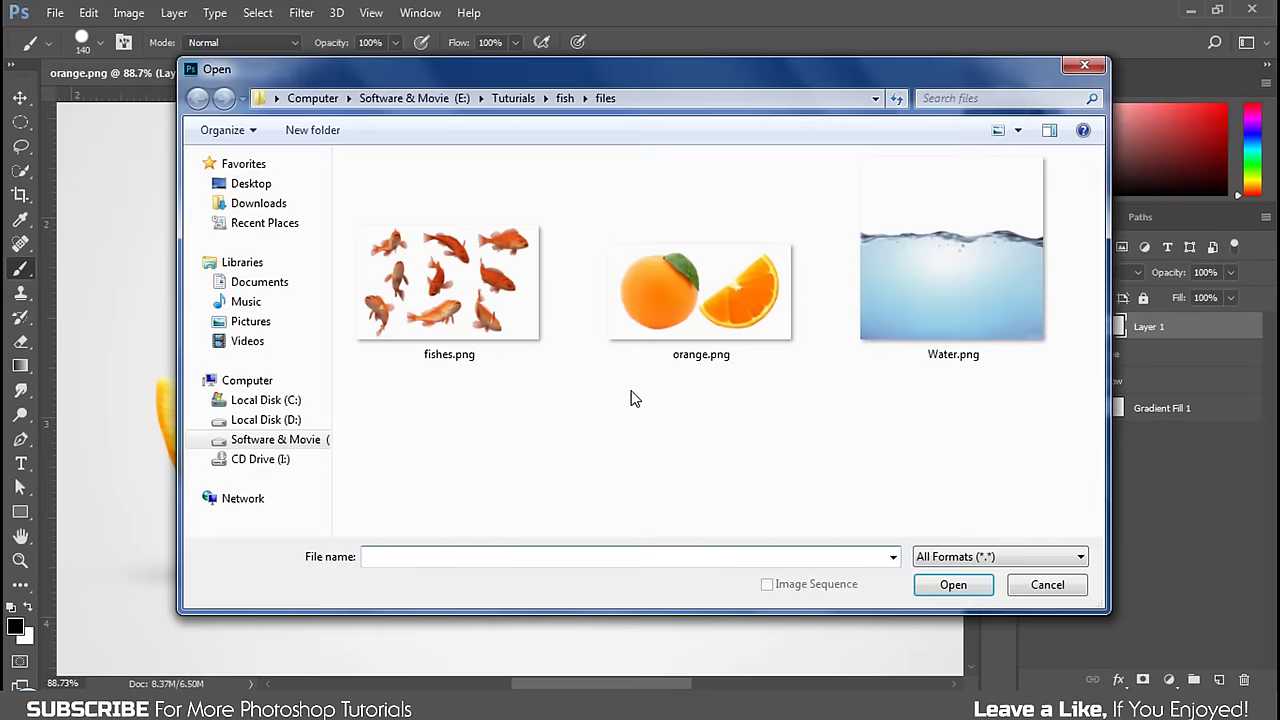
{"action": "left_click", "coordinate": [885, 298]}
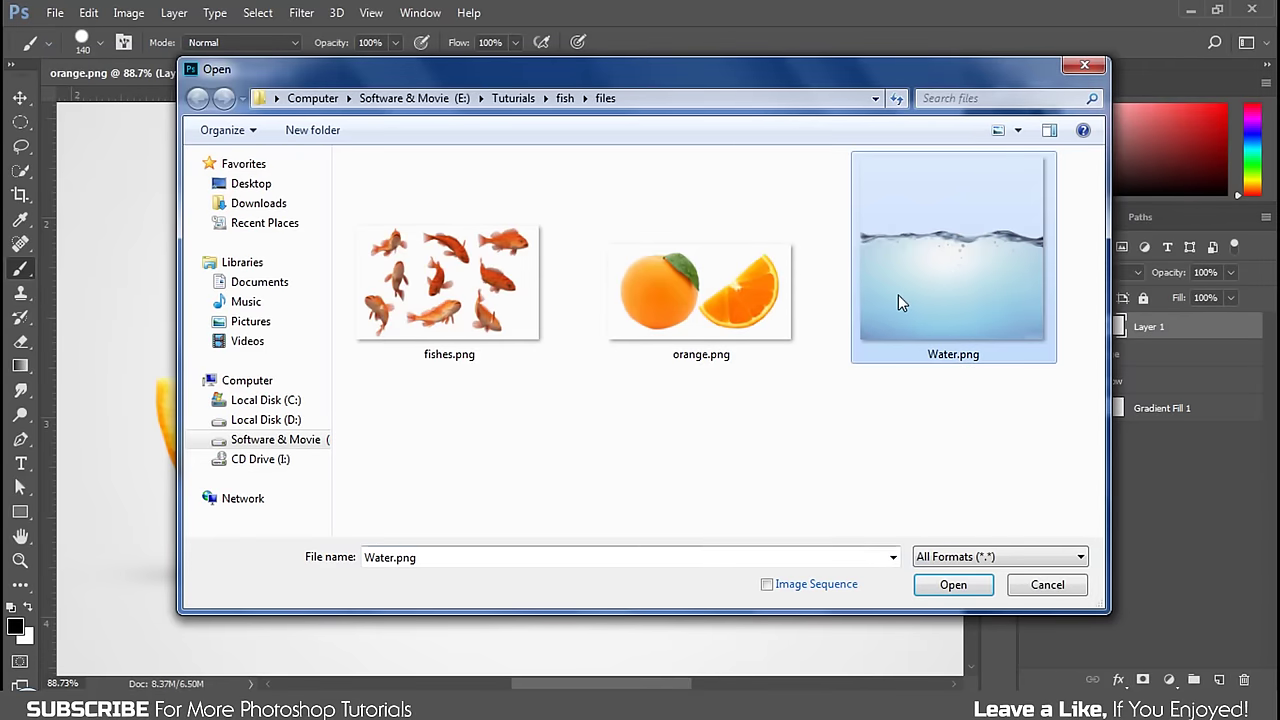
{"action": "left_click", "coordinate": [953, 585]}
Drag the water layer into the orange document, scale it to about 24%, and place it over the peel ring.
{"action": "left_click", "coordinate": [20, 97]}
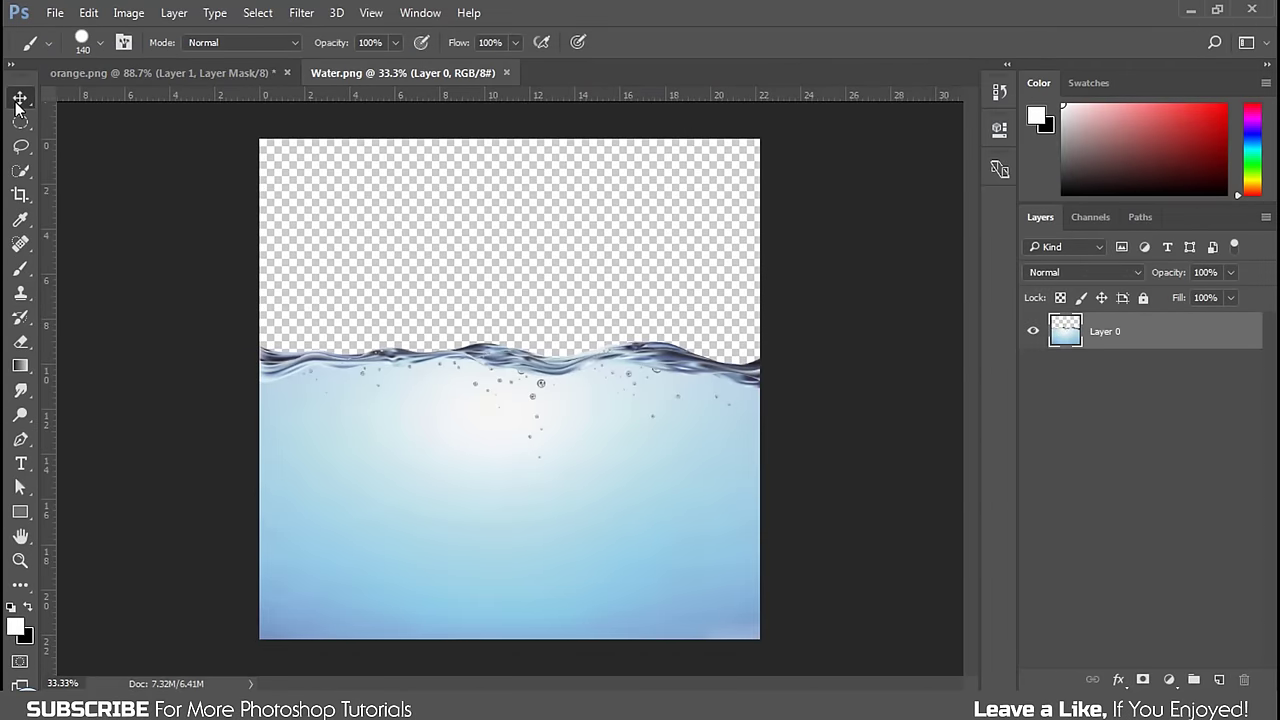
{"action": "left_click_drag", "start_coordinate": [460, 336], "coordinate": [519, 551]}
{"action": "scroll", "coordinate": [517, 511], "scroll_direction": "down", "scroll_amount": 2}
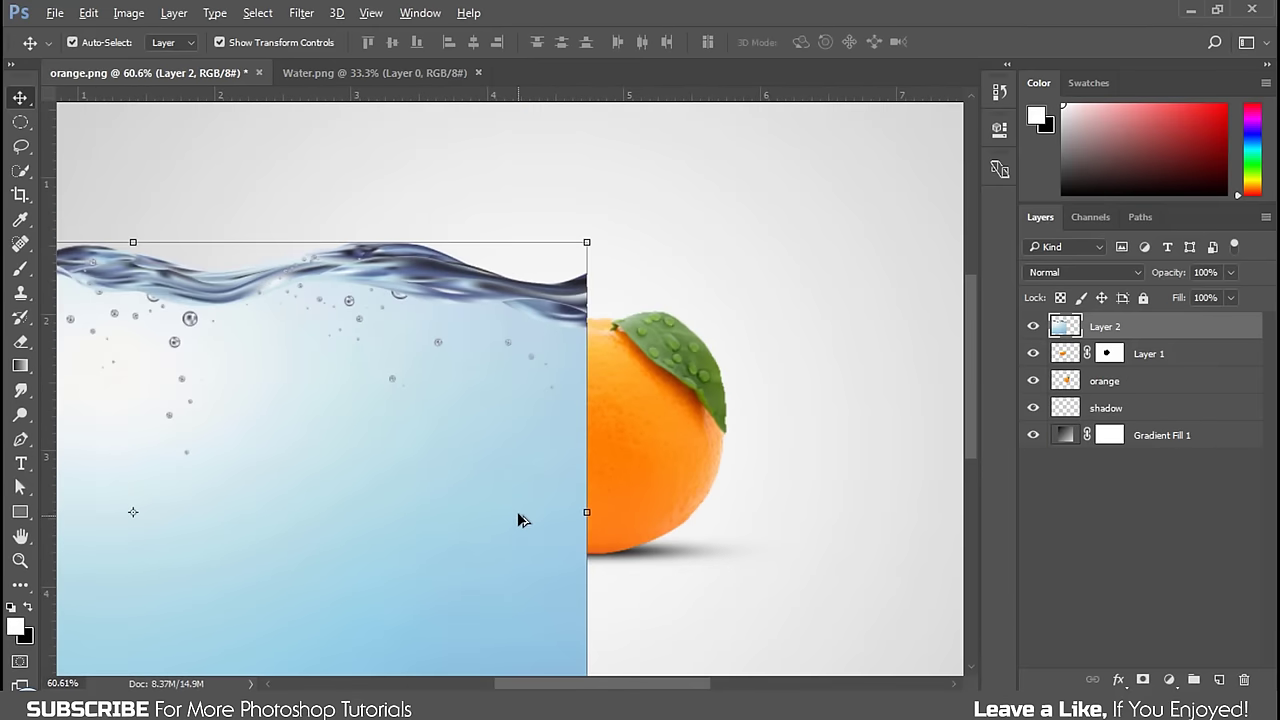
{"action": "left_click_drag", "start_coordinate": [500, 437], "coordinate": [822, 325]}
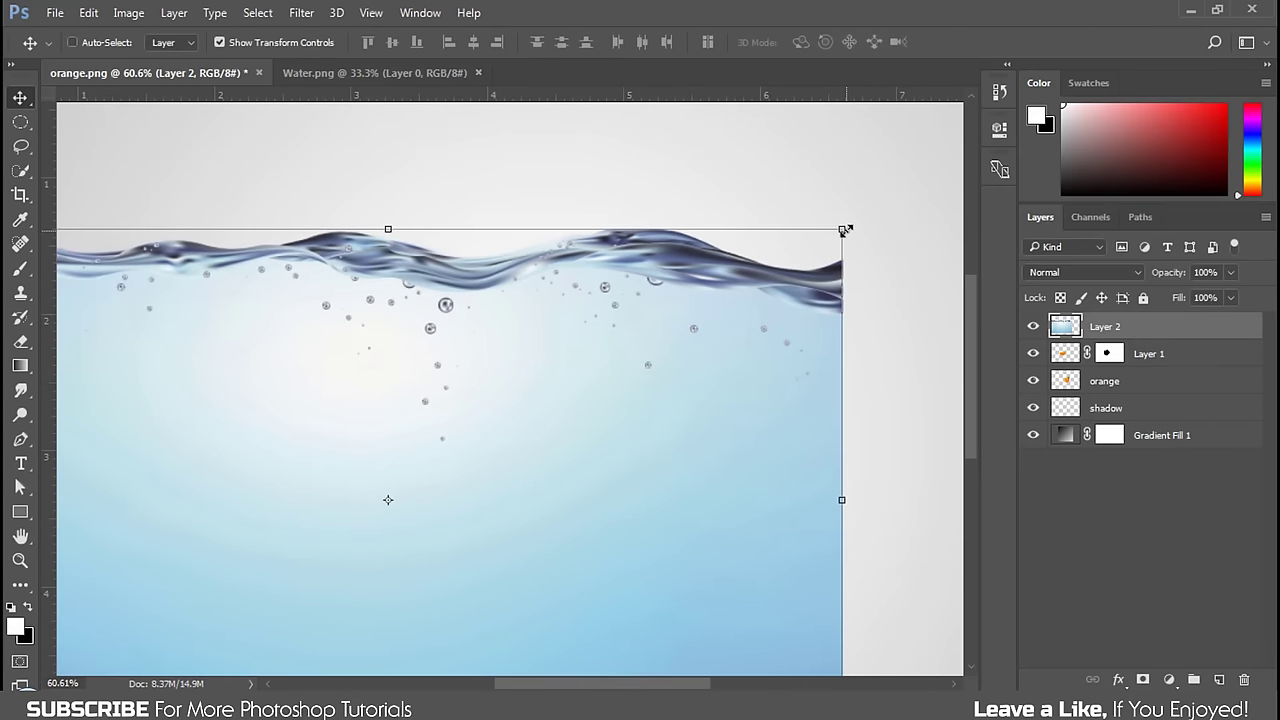
{"action": "left_click_drag", "start_coordinate": [845, 230], "coordinate": [526, 451]}
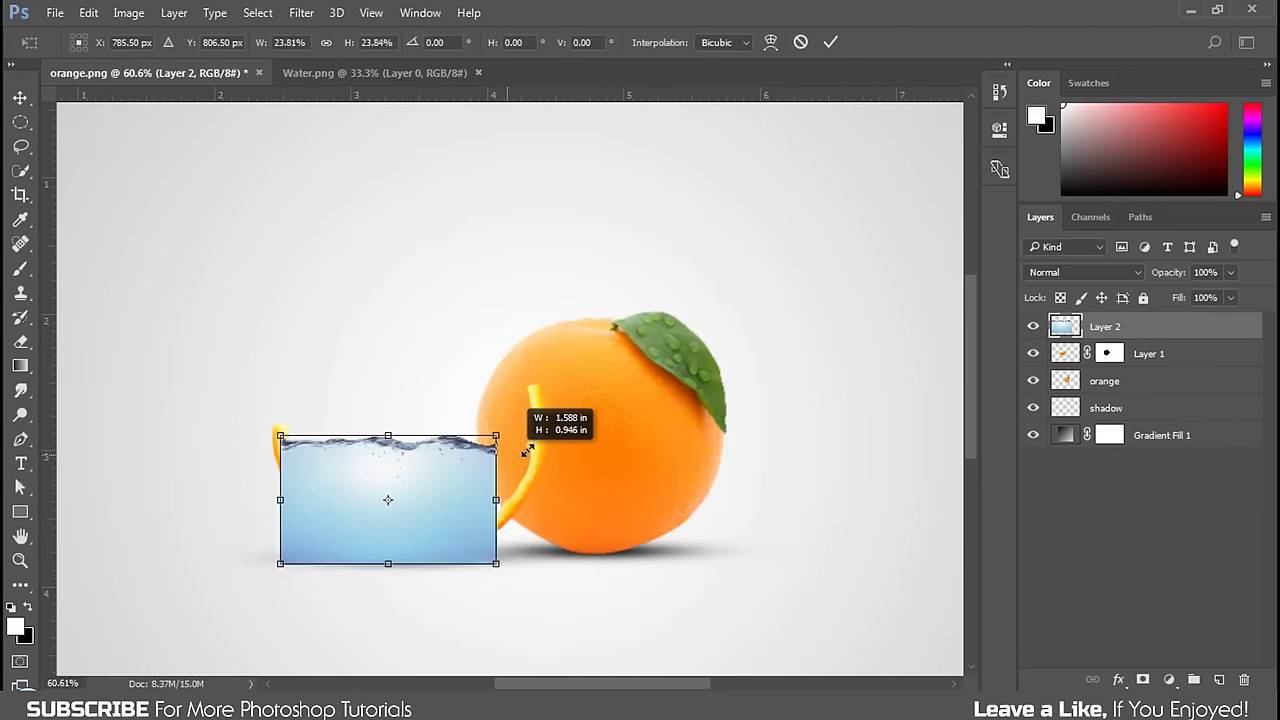
{"action": "scroll", "coordinate": [466, 523], "scroll_direction": "up", "scroll_amount": 2}
{"action": "mouse_move", "coordinate": [466, 523]}
{"action": "left_mouse_down"}
{"action": "mouse_move", "coordinate": [520, 555]}
{"action": "mouse_move", "coordinate": [500, 558]}
{"action": "mouse_move", "coordinate": [471, 535]}
{"action": "left_mouse_up"}
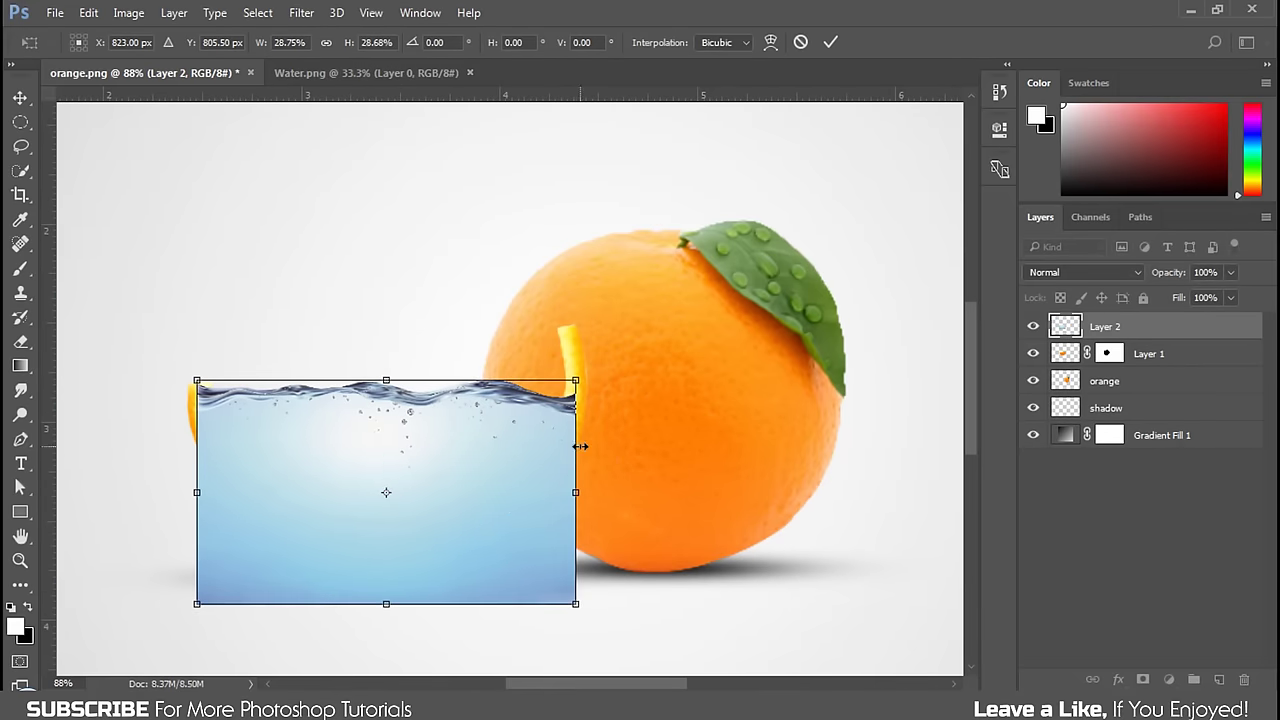
Warp the water upward at its top-right corner and bulge its right edge, then commit.
{"action": "left_click", "coordinate": [767, 45]}
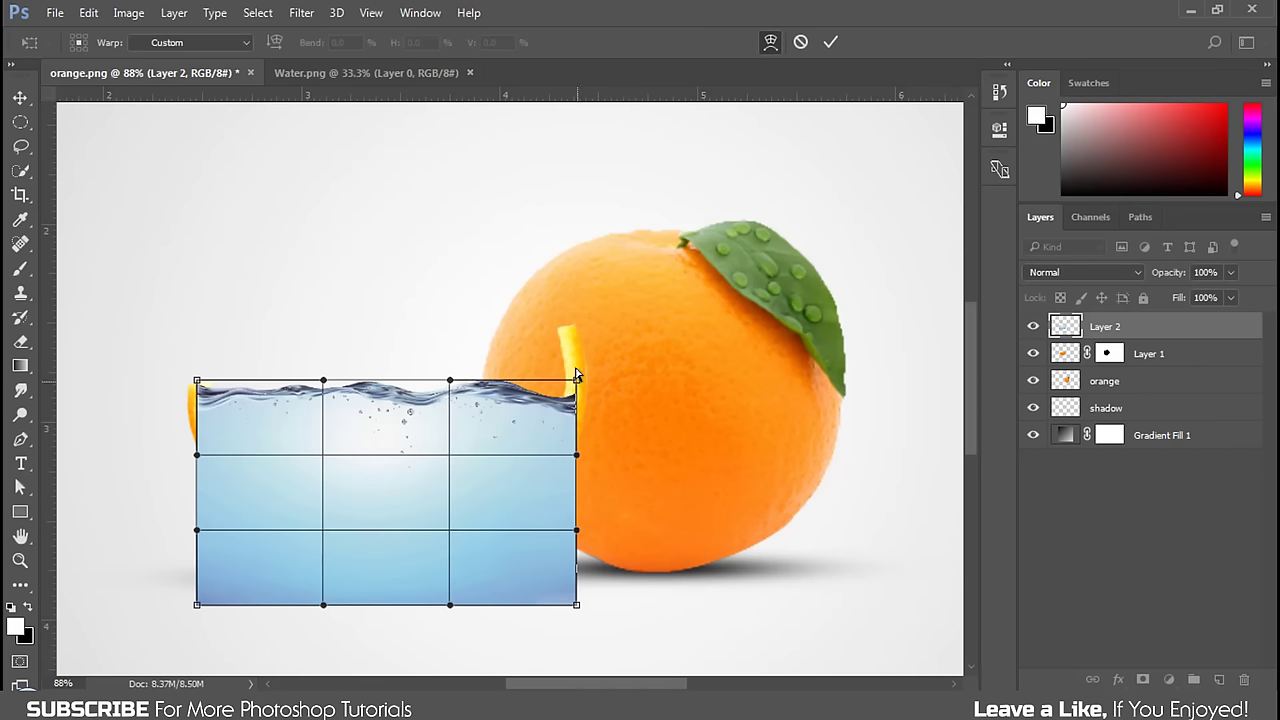
{"action": "left_click_drag", "start_coordinate": [577, 375], "coordinate": [560, 315]}
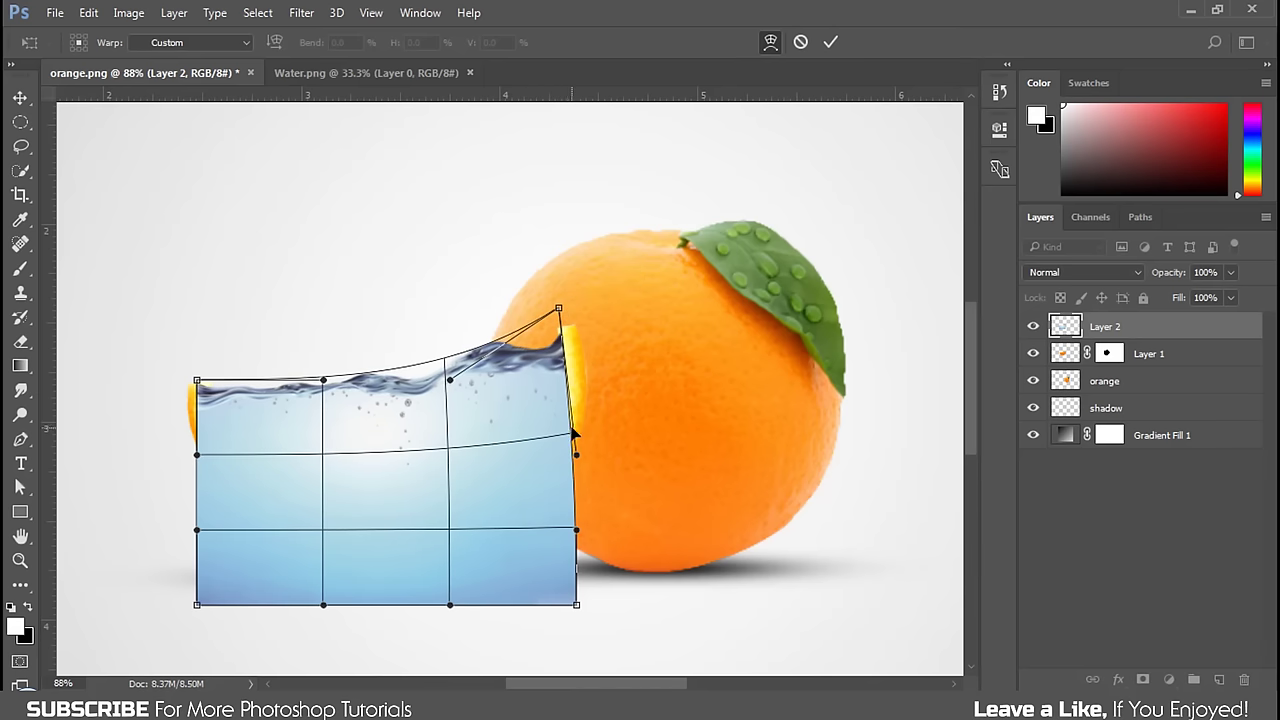
{"action": "left_click_drag", "start_coordinate": [577, 458], "coordinate": [588, 452]}
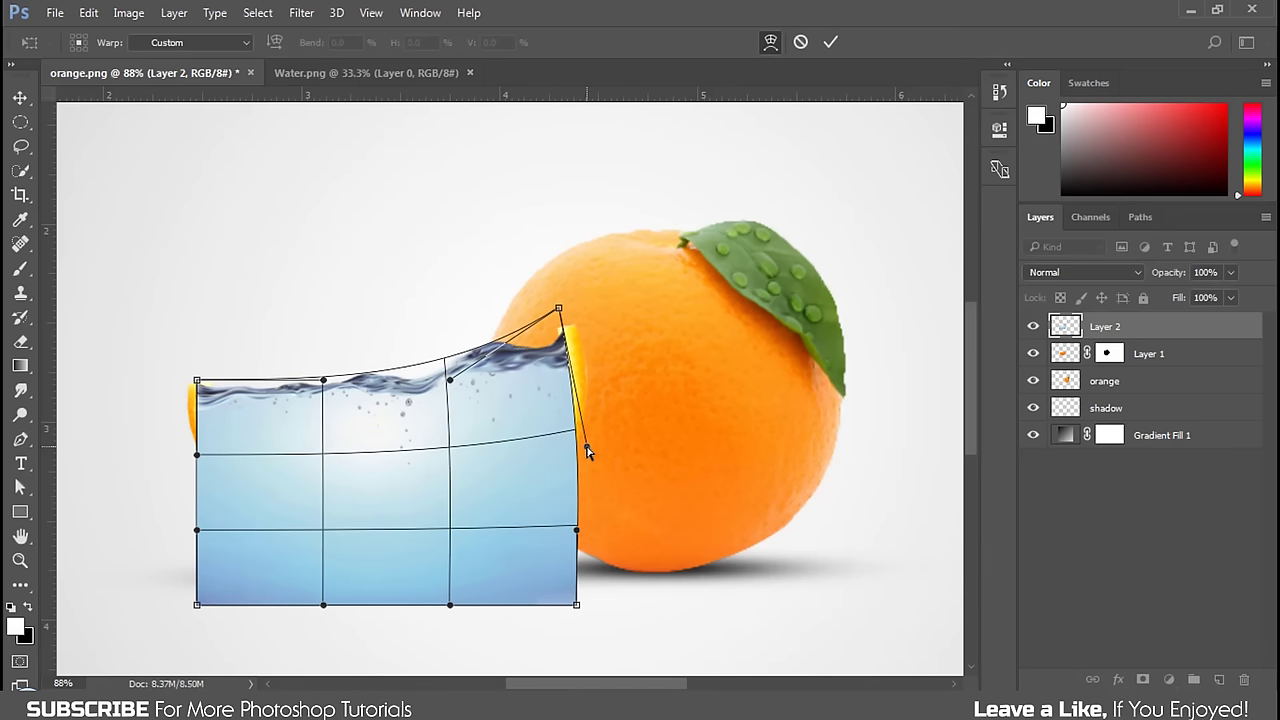
{"action": "left_click_drag", "start_coordinate": [559, 312], "coordinate": [557, 310]}
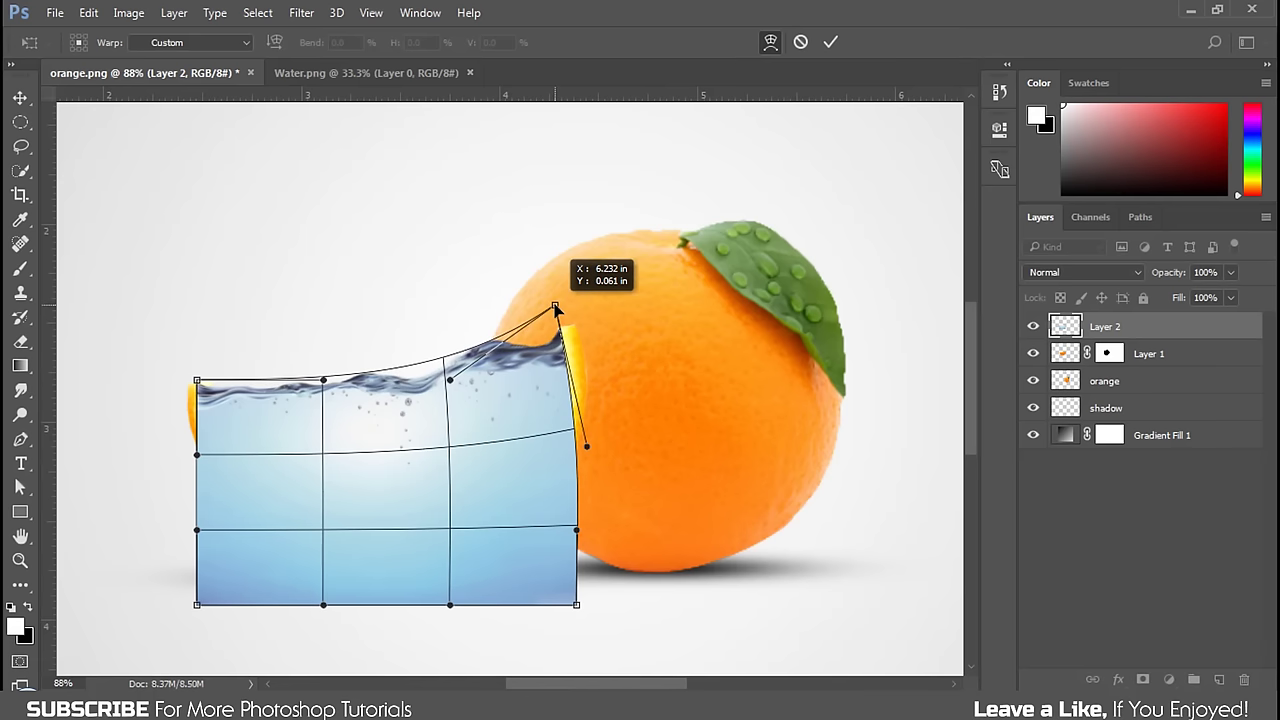
{"action": "left_click", "coordinate": [829, 43]}
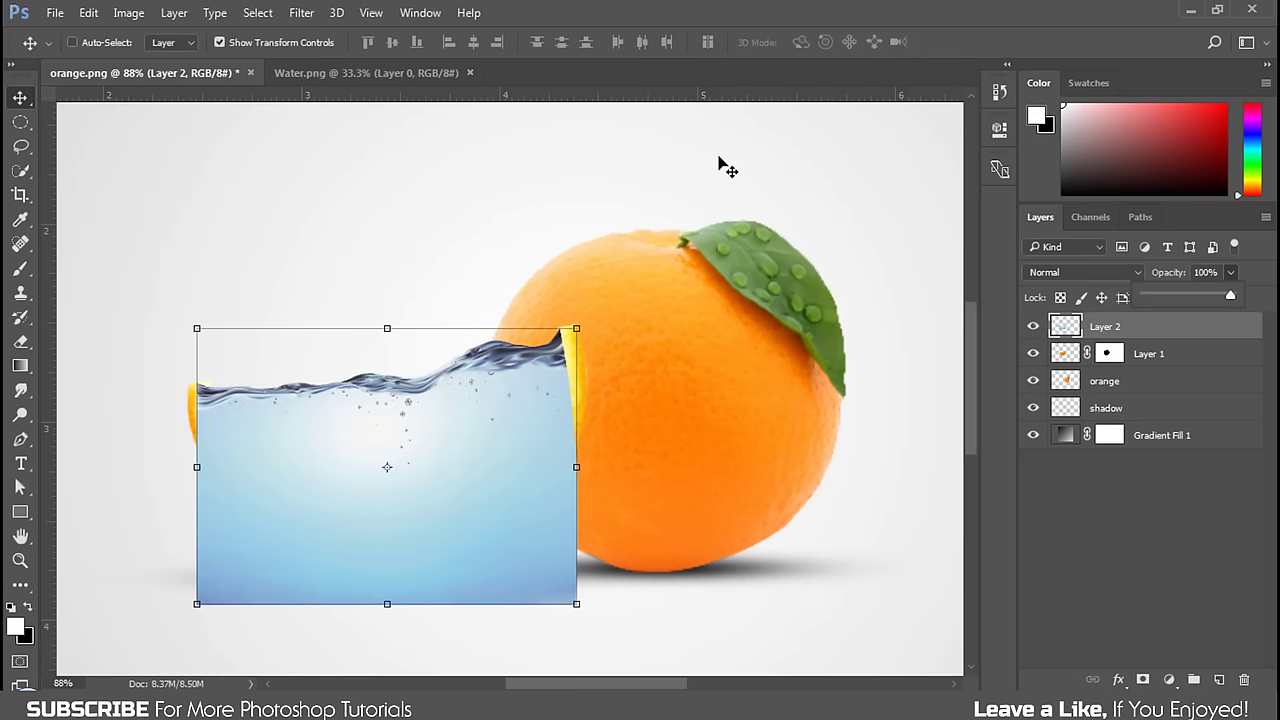
Add a layer mask to the water layer and ready the Brush with black.
{"action": "left_click", "coordinate": [1146, 336]}
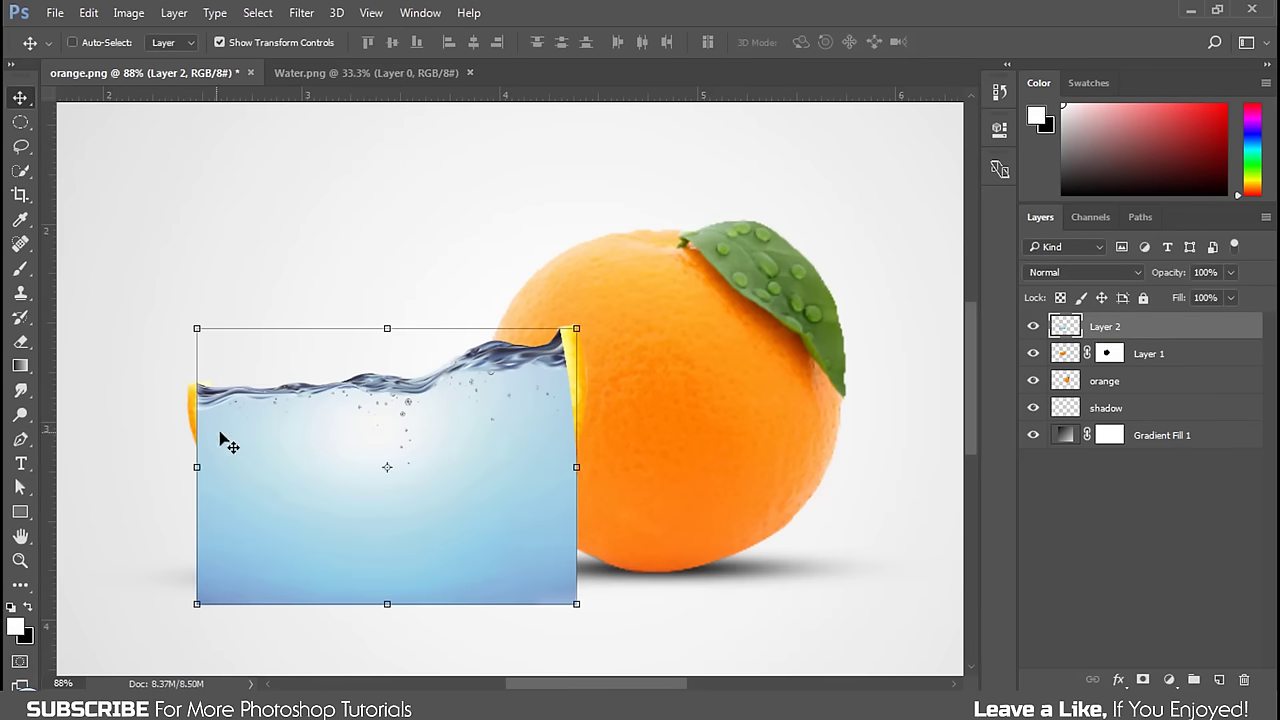
{"action": "left_click", "coordinate": [1142, 681]}
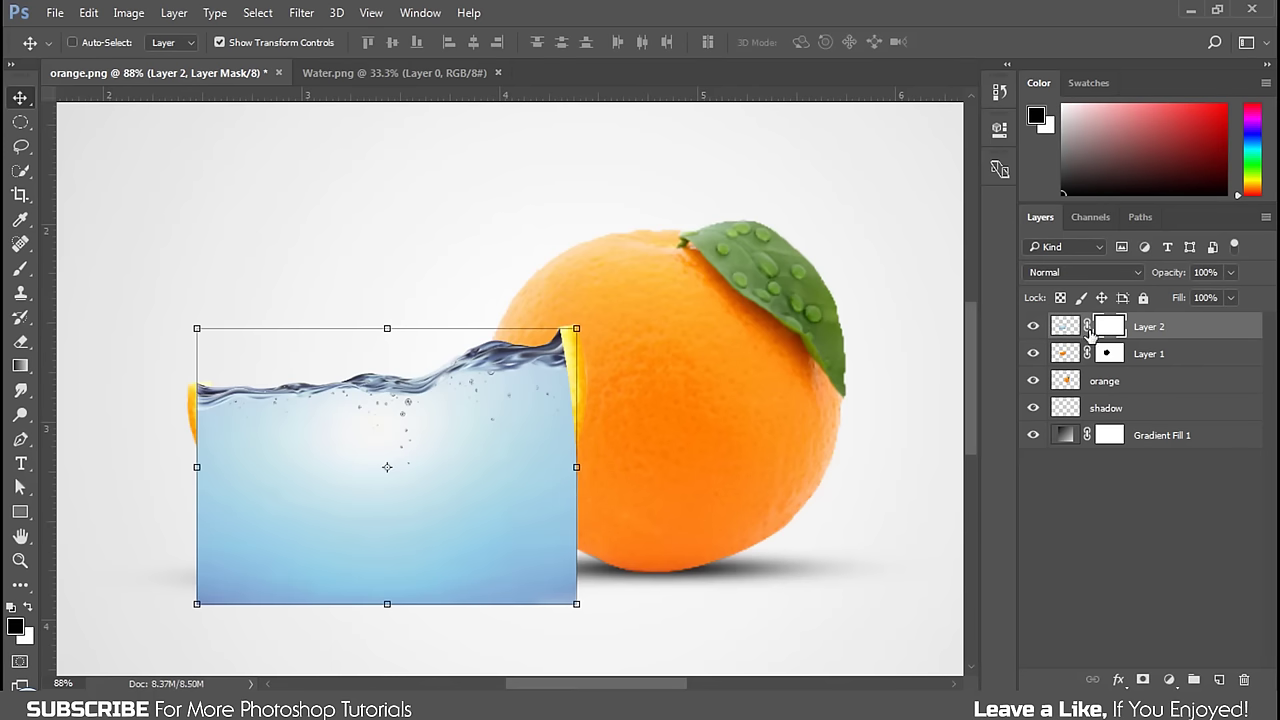
{"action": "left_click", "coordinate": [16, 274]}
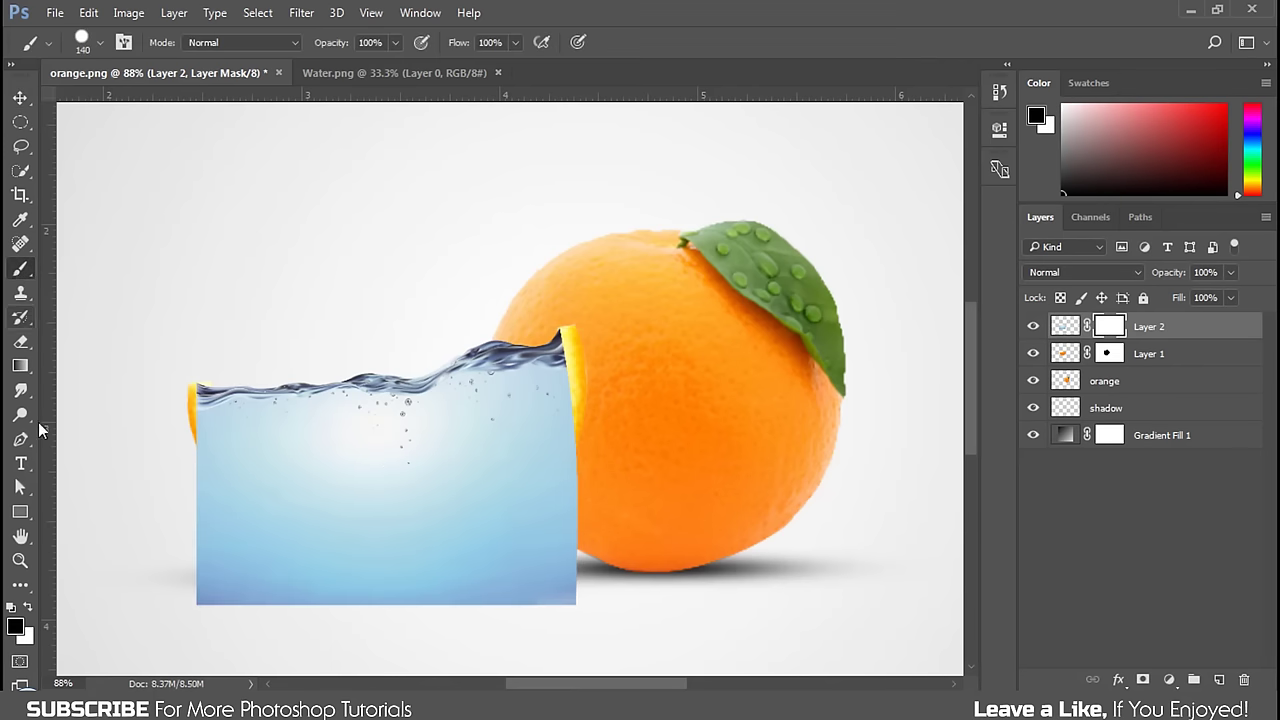
{"action": "left_click", "coordinate": [14, 626]}
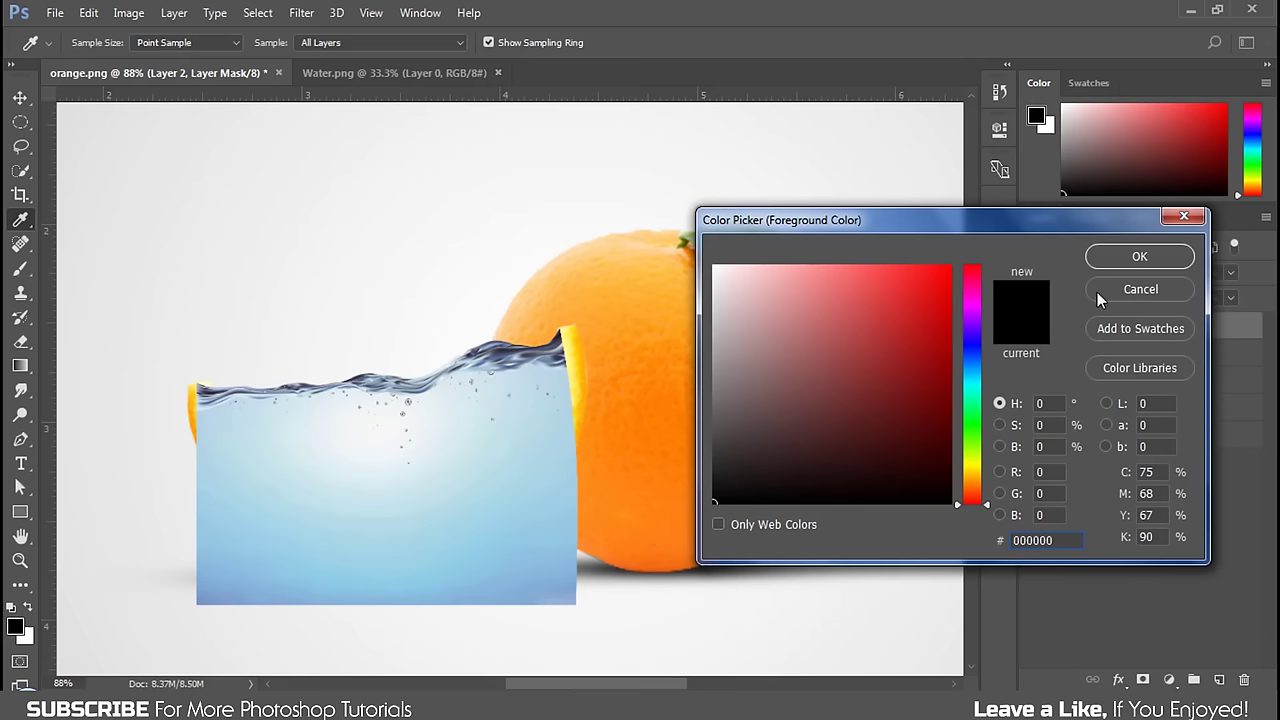
{"action": "left_click", "coordinate": [1139, 256]}
{"action": "right_click", "coordinate": [541, 340]}
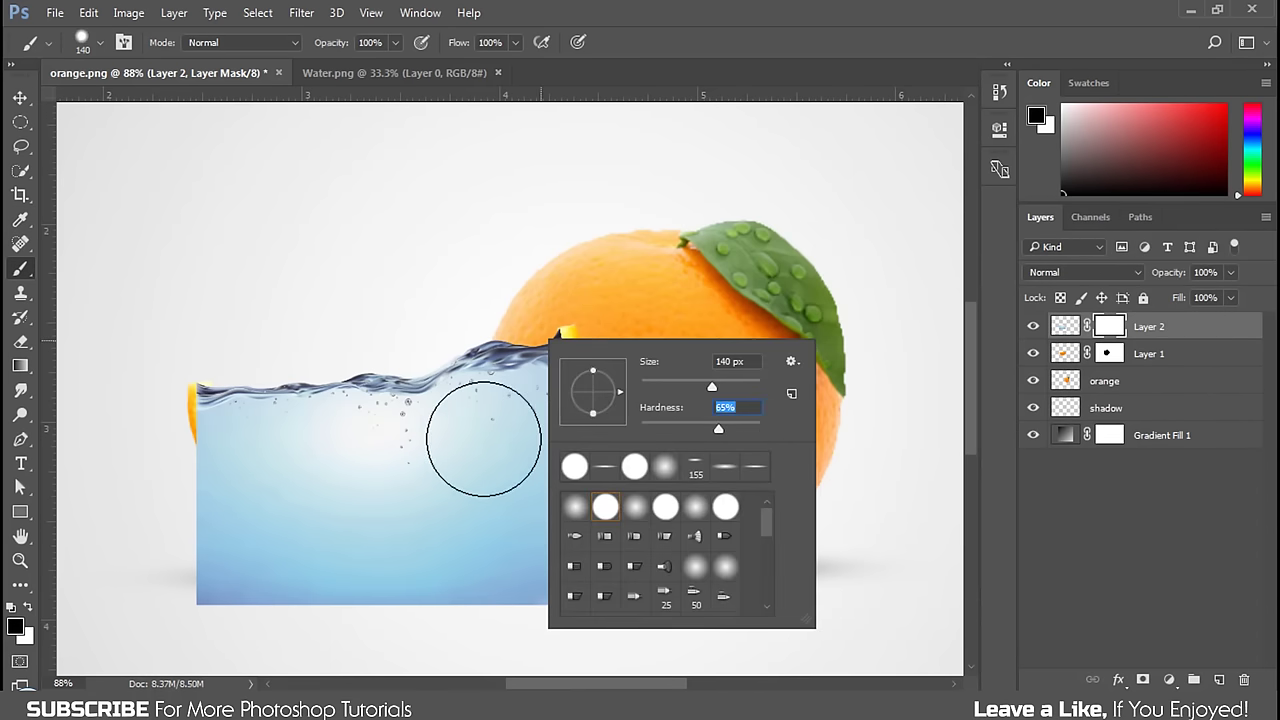
{"action": "key", "text": "Return"}
{"action": "scroll", "coordinate": [617, 518], "scroll_direction": "up", "scroll_amount": 2}
{"action": "scroll", "coordinate": [617, 518], "scroll_direction": "up", "scroll_amount": 1}
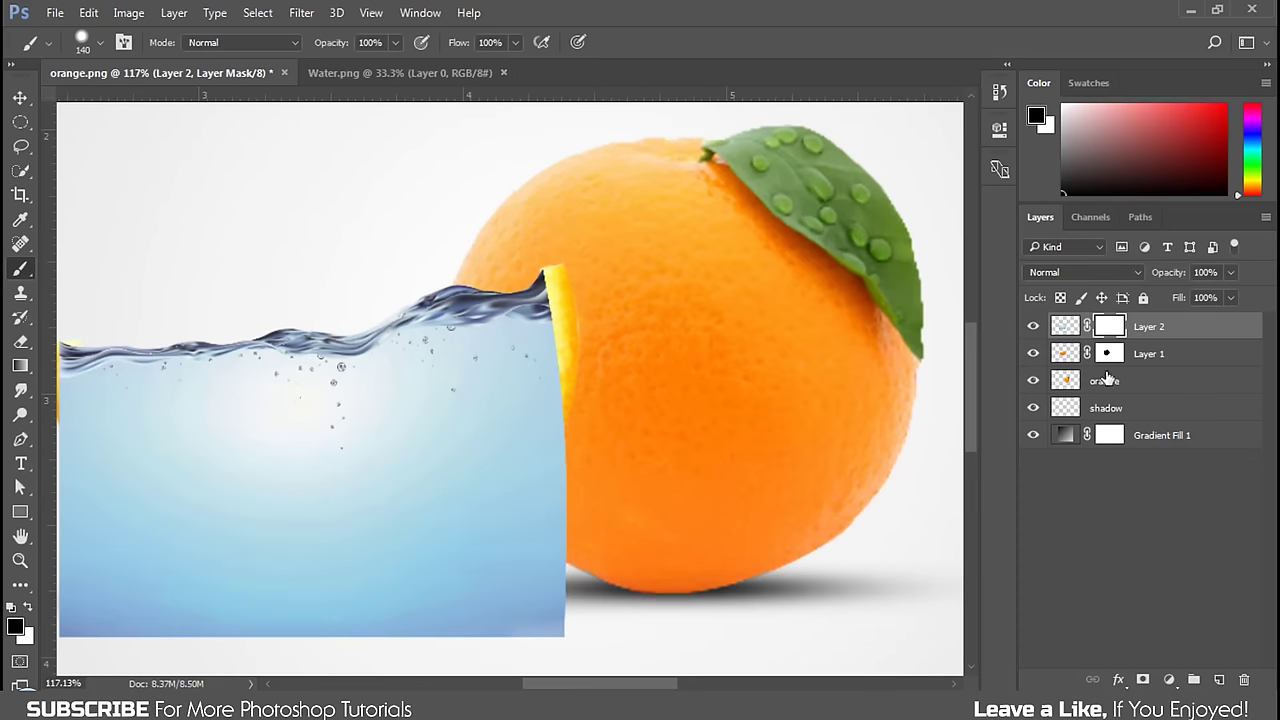
Drop the water layer to 42% opacity and mask it off the peel top with a 26 px brush.
{"action": "left_click", "coordinate": [1230, 273]}
{"action": "left_click_drag", "start_coordinate": [1192, 292], "coordinate": [1181, 292]}
{"action": "scroll", "coordinate": [583, 363], "scroll_direction": "up", "scroll_amount": 3}
{"action": "scroll", "coordinate": [583, 329], "scroll_direction": "up", "scroll_amount": 2}
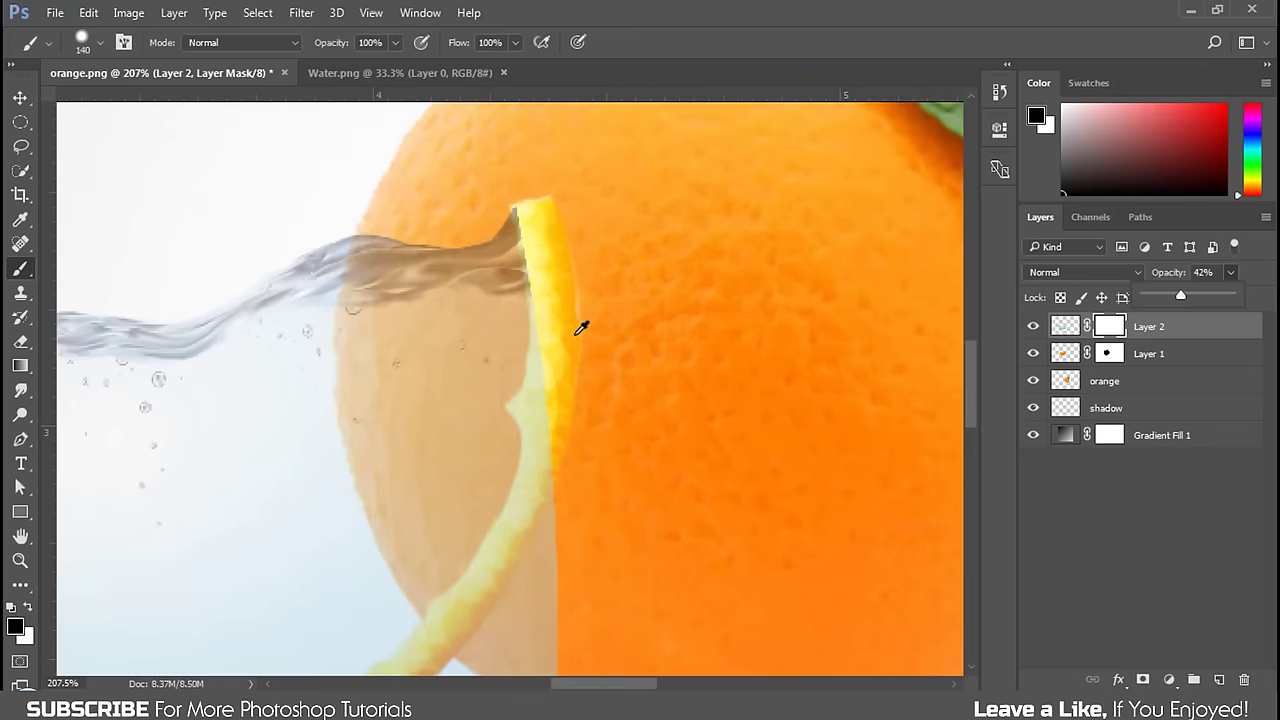
{"action": "left_click_drag", "start_coordinate": [575, 335], "coordinate": [464, 344]}
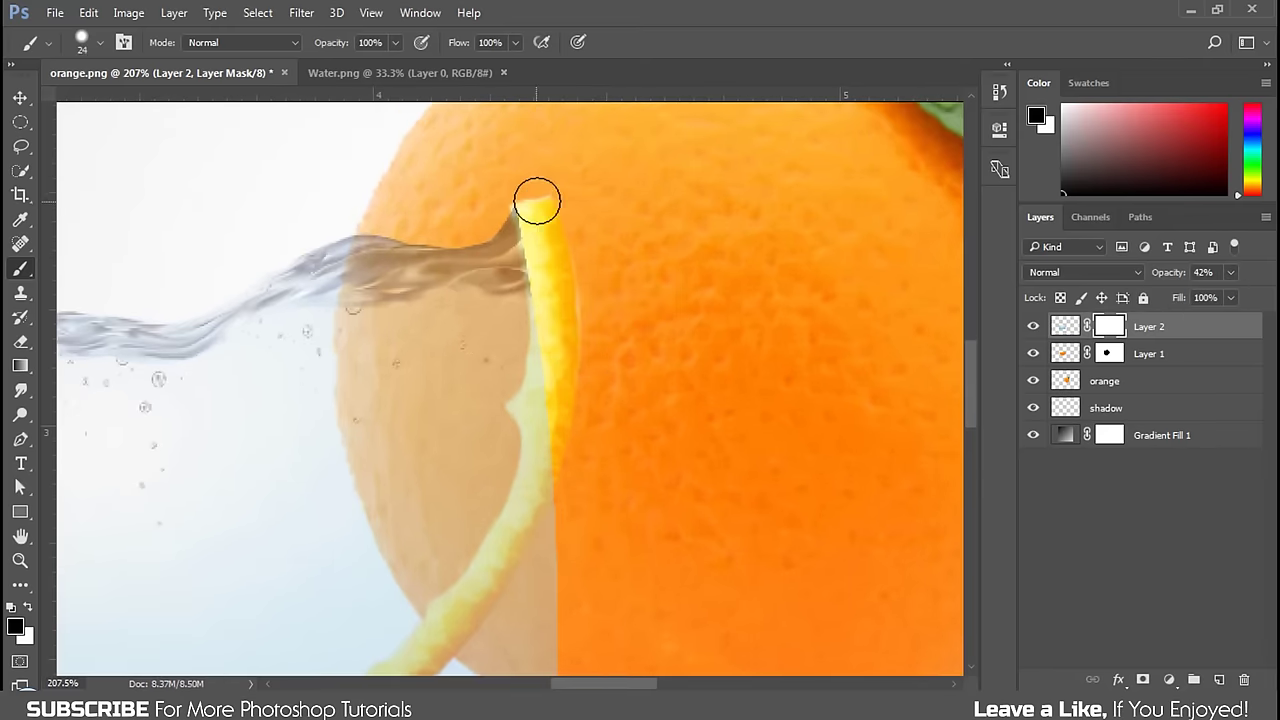
{"action": "mouse_move", "coordinate": [537, 200]}
{"action": "left_mouse_down"}
{"action": "mouse_move", "coordinate": [557, 374]}
{"action": "mouse_move", "coordinate": [537, 406]}
{"action": "mouse_move", "coordinate": [563, 383]}
{"action": "mouse_move", "coordinate": [554, 354]}
{"action": "mouse_move", "coordinate": [563, 442]}
{"action": "mouse_move", "coordinate": [662, 319]}
{"action": "left_mouse_up"}
Paint the water away along the peel's edge, lower curve and left side.
{"action": "scroll", "coordinate": [563, 442], "scroll_direction": "down", "scroll_amount": 3}
{"action": "scroll", "coordinate": [577, 434], "scroll_direction": "up", "scroll_amount": 2}
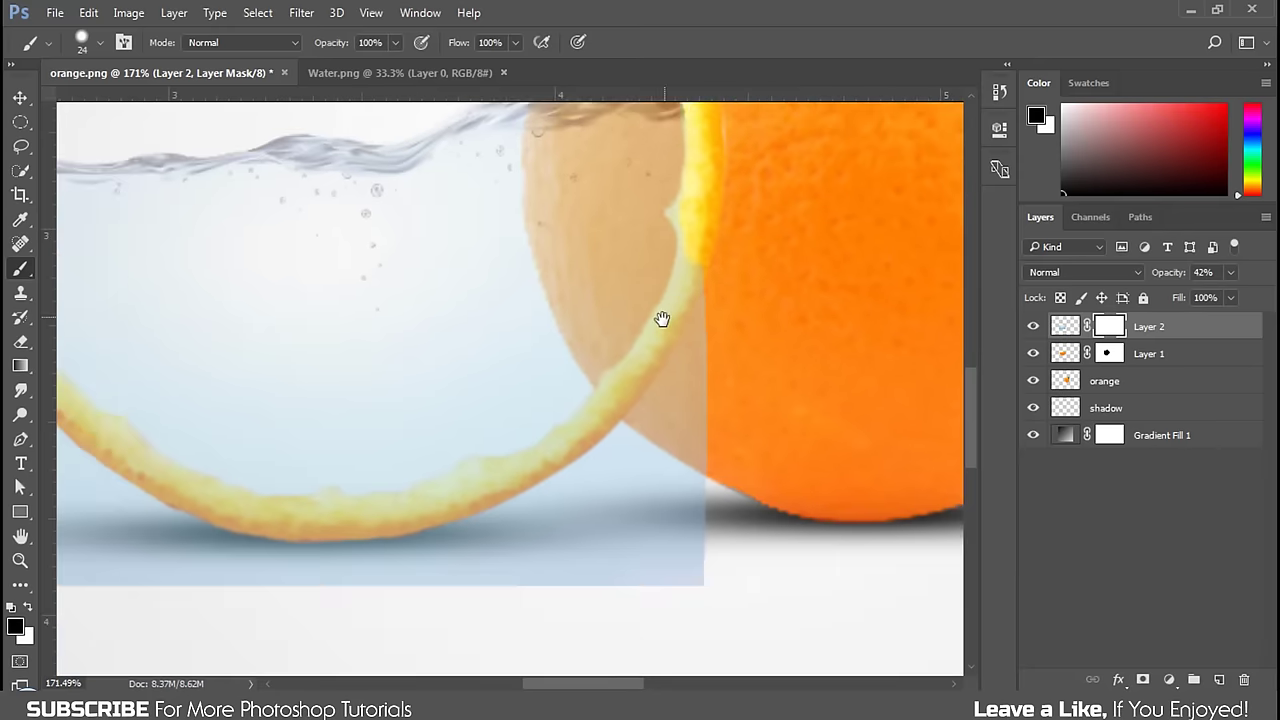
{"action": "mouse_move", "coordinate": [703, 258]}
{"action": "left_mouse_down"}
{"action": "mouse_move", "coordinate": [651, 360]}
{"action": "mouse_move", "coordinate": [647, 414]}
{"action": "mouse_move", "coordinate": [609, 443]}
{"action": "left_mouse_up"}
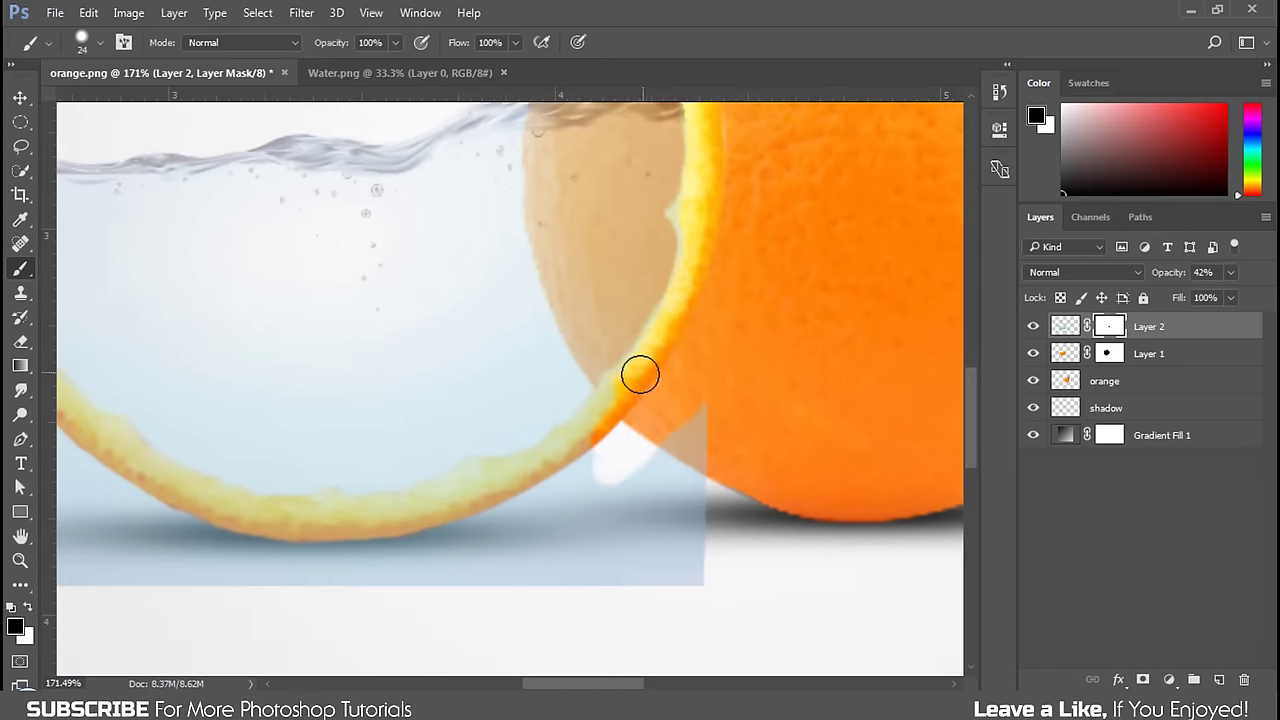
{"action": "mouse_move", "coordinate": [621, 386]}
{"action": "left_mouse_down"}
{"action": "mouse_move", "coordinate": [521, 472]}
{"action": "mouse_move", "coordinate": [471, 471]}
{"action": "mouse_move", "coordinate": [469, 489]}
{"action": "mouse_move", "coordinate": [733, 411]}
{"action": "mouse_move", "coordinate": [618, 437]}
{"action": "mouse_move", "coordinate": [525, 432]}
{"action": "mouse_move", "coordinate": [563, 443]}
{"action": "left_mouse_up"}
{"action": "mouse_move", "coordinate": [563, 491]}
{"action": "left_mouse_down"}
{"action": "mouse_move", "coordinate": [451, 440]}
{"action": "mouse_move", "coordinate": [420, 403]}
{"action": "mouse_move", "coordinate": [437, 426]}
{"action": "mouse_move", "coordinate": [406, 381]}
{"action": "mouse_move", "coordinate": [508, 448]}
{"action": "mouse_move", "coordinate": [503, 466]}
{"action": "mouse_move", "coordinate": [409, 360]}
{"action": "mouse_move", "coordinate": [369, 260]}
{"action": "mouse_move", "coordinate": [389, 186]}
{"action": "mouse_move", "coordinate": [375, 218]}
{"action": "left_mouse_up"}
Enlarge the brush to 86 px and restore the water layer to 100% opacity.
{"action": "scroll", "coordinate": [398, 358], "scroll_direction": "down", "scroll_amount": 2}
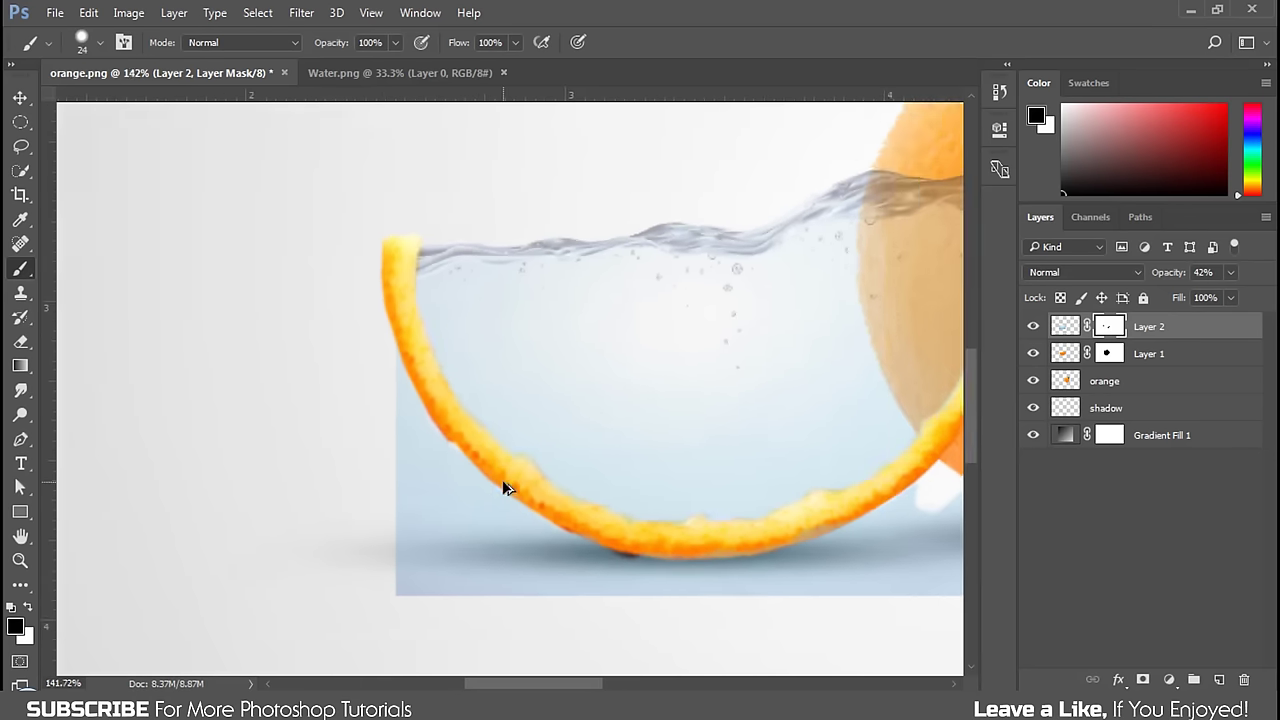
{"action": "mouse_move", "coordinate": [488, 512]}
{"action": "left_mouse_down"}
{"action": "mouse_move", "coordinate": [416, 506]}
{"action": "mouse_move", "coordinate": [440, 463]}
{"action": "left_mouse_up"}
{"action": "mouse_move", "coordinate": [400, 406]}
{"action": "left_mouse_down"}
{"action": "mouse_move", "coordinate": [437, 509]}
{"action": "mouse_move", "coordinate": [500, 537]}
{"action": "mouse_move", "coordinate": [486, 514]}
{"action": "mouse_move", "coordinate": [406, 537]}
{"action": "mouse_move", "coordinate": [613, 585]}
{"action": "mouse_move", "coordinate": [786, 571]}
{"action": "mouse_move", "coordinate": [513, 580]}
{"action": "mouse_move", "coordinate": [574, 543]}
{"action": "mouse_move", "coordinate": [663, 543]}
{"action": "mouse_move", "coordinate": [684, 508]}
{"action": "left_mouse_up"}
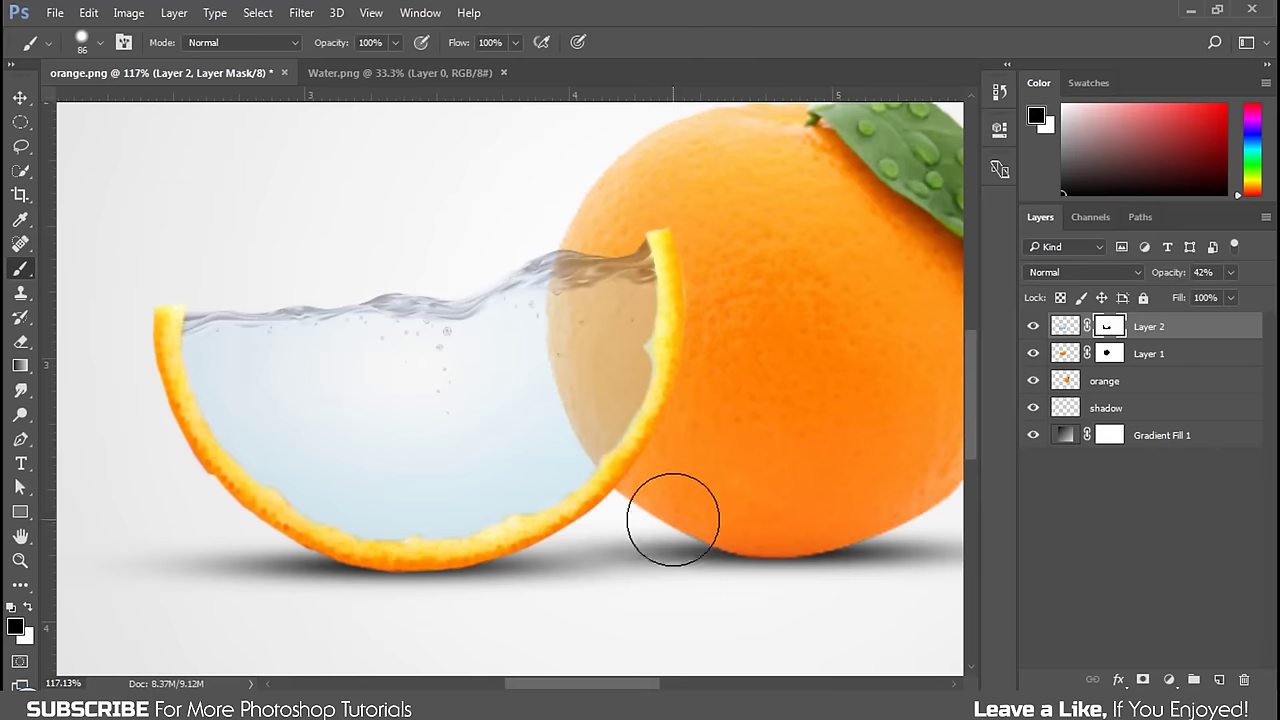
{"action": "left_click_drag", "start_coordinate": [1170, 280], "coordinate": [1250, 271]}
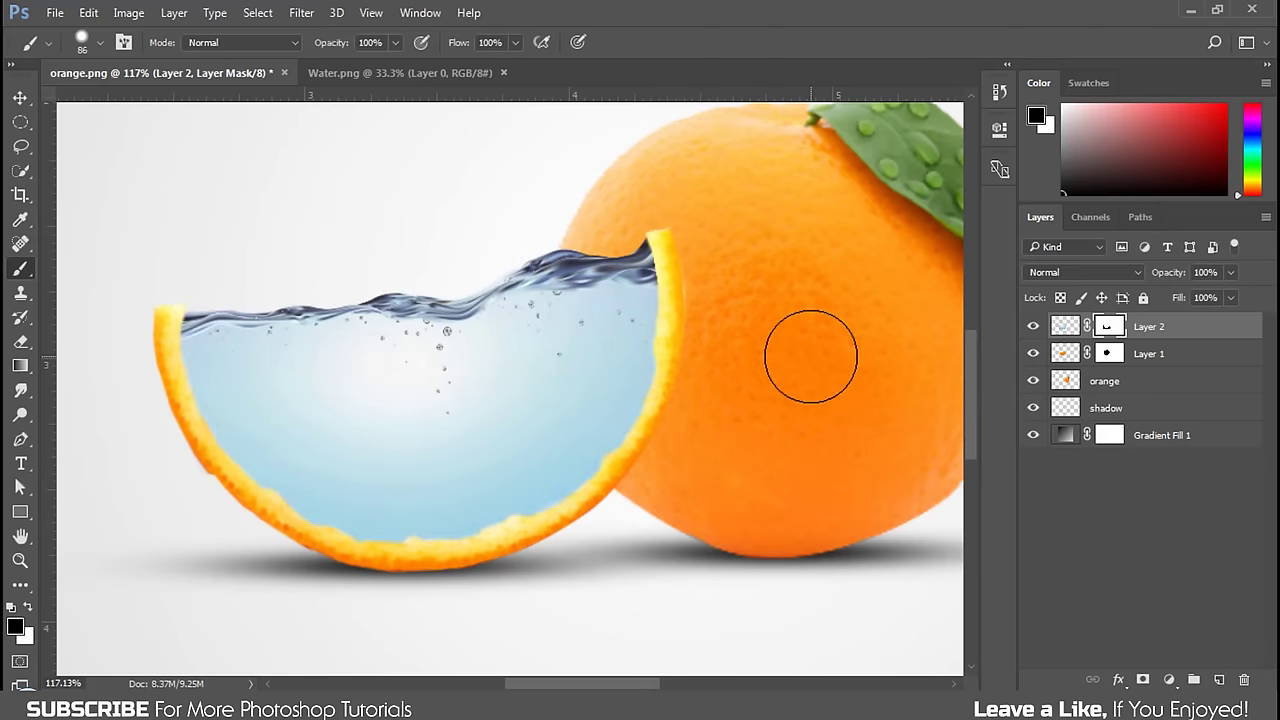
Target Layer 2's mask and set a 0%-hardness brush at 17% opacity.
{"action": "left_click", "coordinate": [1150, 337]}
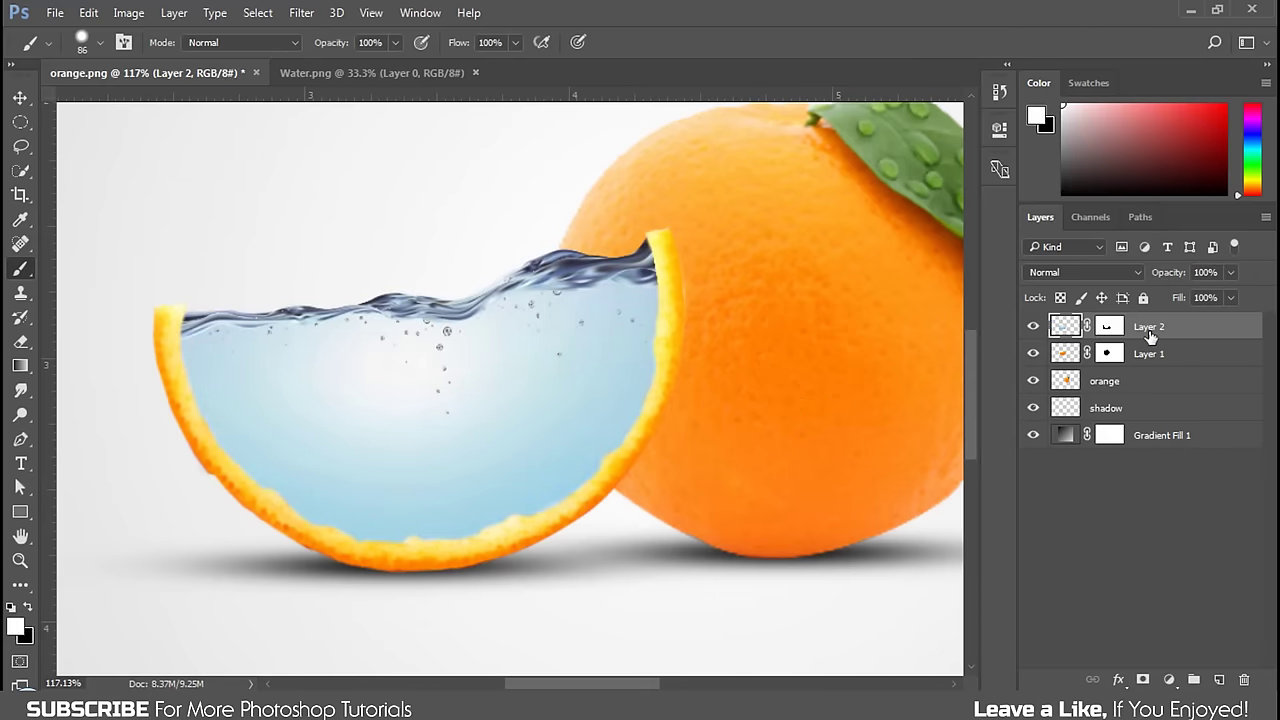
{"action": "left_click", "coordinate": [1110, 327]}
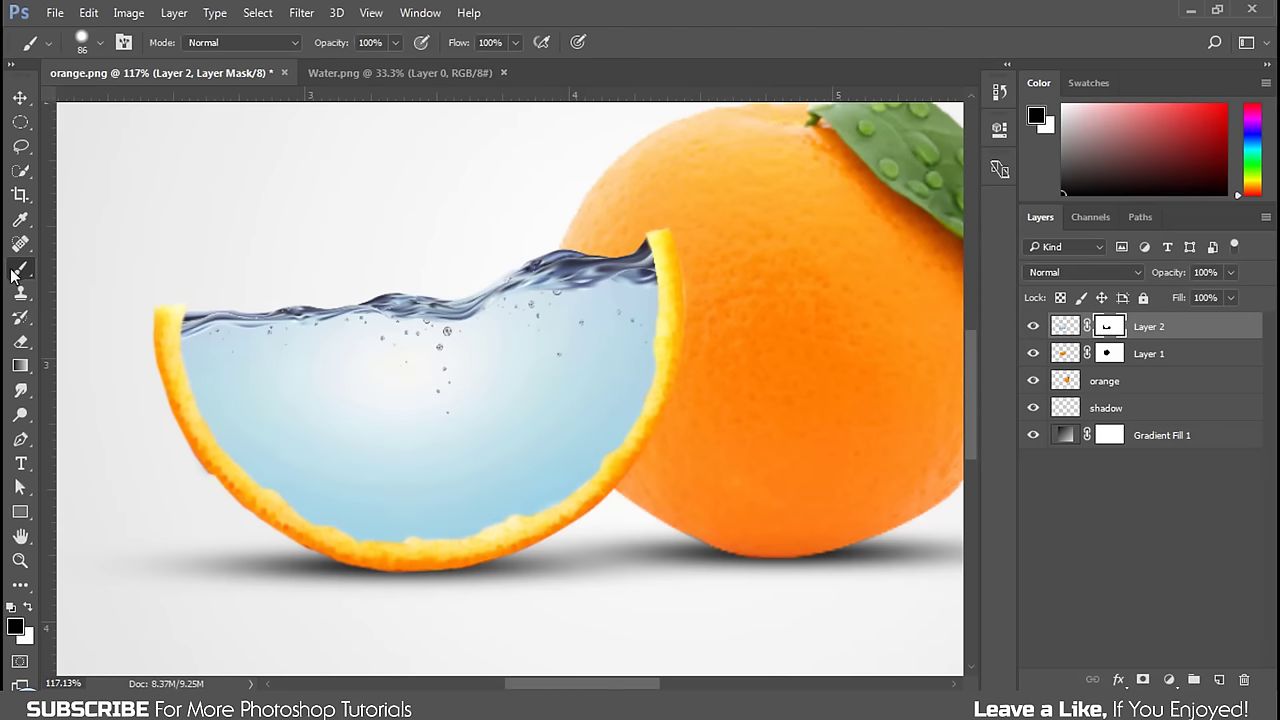
{"action": "left_click", "coordinate": [395, 43]}
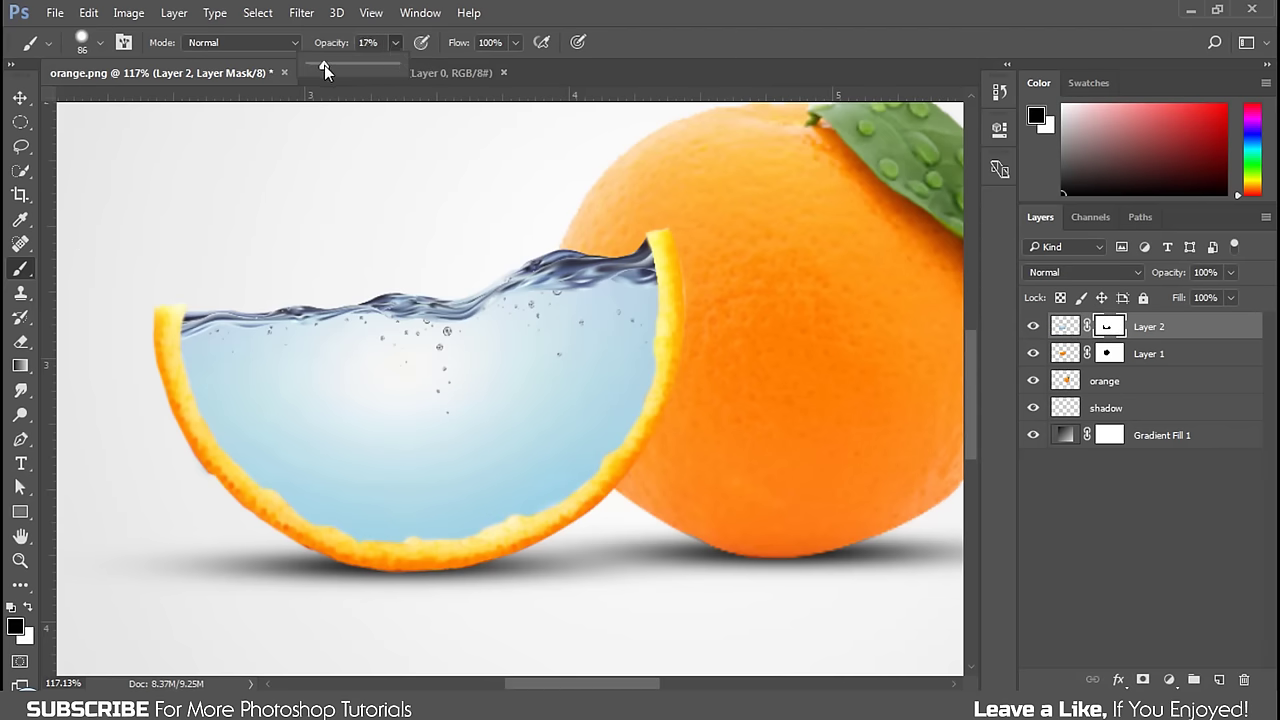
{"action": "left_click_drag", "start_coordinate": [625, 400], "coordinate": [725, 405]}
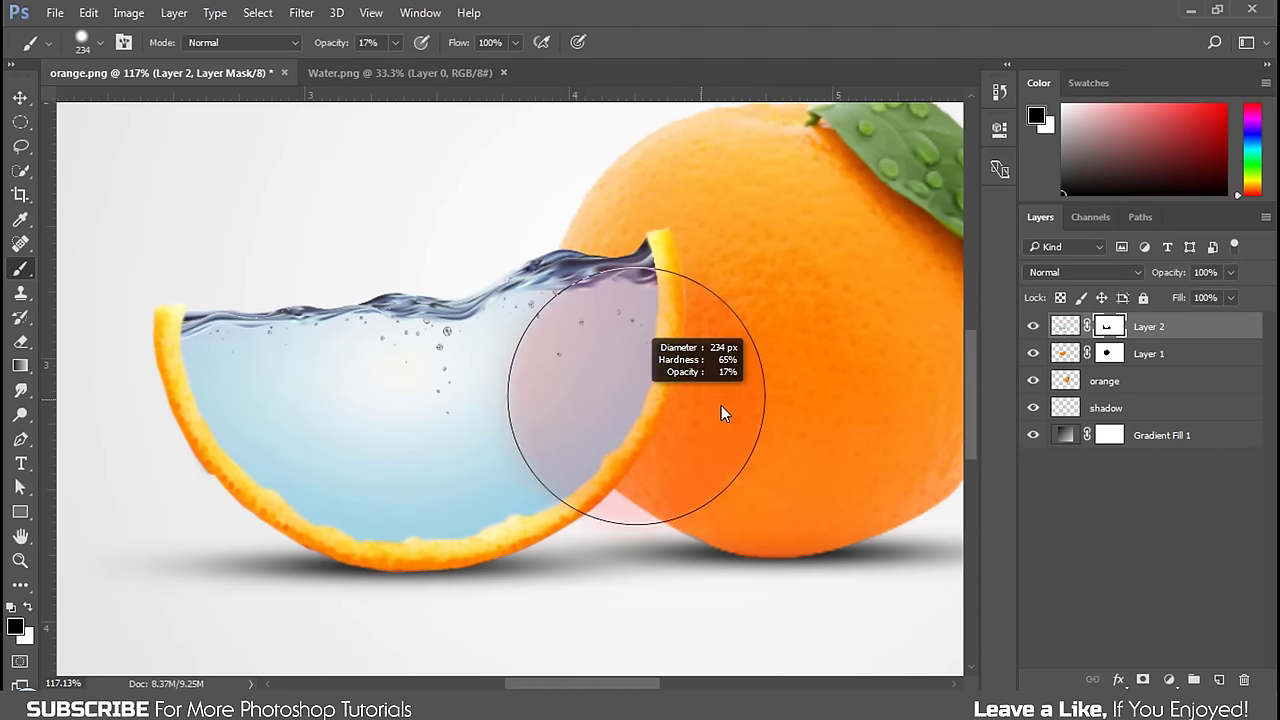
{"action": "right_click", "coordinate": [627, 361]}
{"action": "left_click_drag", "start_coordinate": [797, 449], "coordinate": [721, 450]}
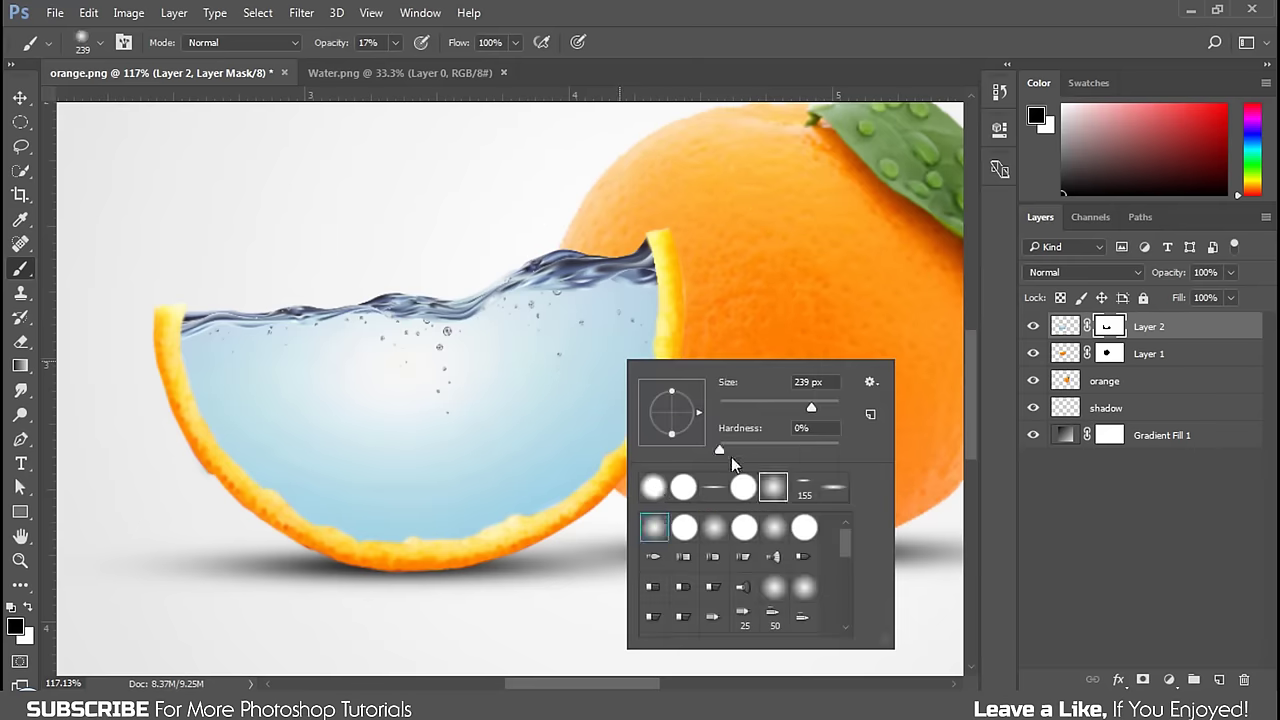
{"action": "key", "text": "Return"}
Paint black to fade the water near the orange's cut edge and down the rind.
{"action": "mouse_move", "coordinate": [657, 271]}
{"action": "left_mouse_down"}
{"action": "mouse_move", "coordinate": [591, 434]}
{"action": "mouse_move", "coordinate": [583, 420]}
{"action": "mouse_move", "coordinate": [613, 326]}
{"action": "mouse_move", "coordinate": [620, 357]}
{"action": "left_mouse_up"}
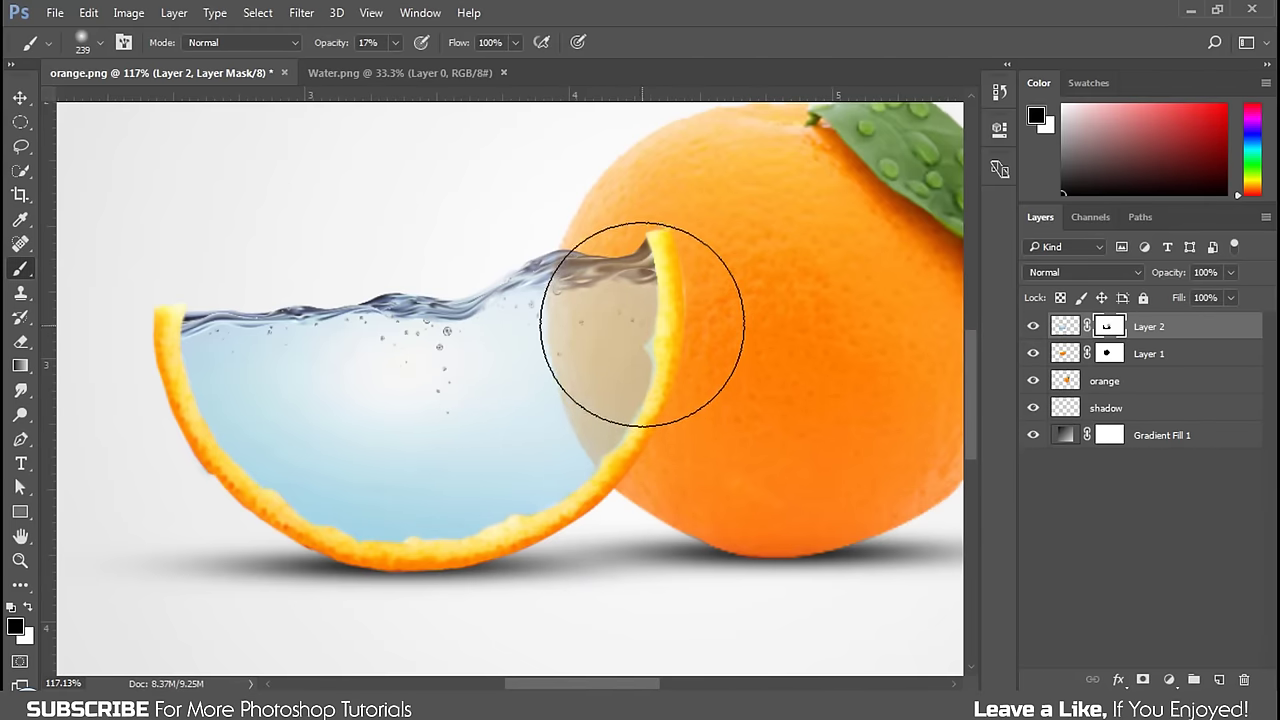
{"action": "left_click_drag", "start_coordinate": [562, 491], "coordinate": [609, 501]}
{"action": "scroll", "coordinate": [708, 514], "scroll_direction": "down", "scroll_amount": 1}
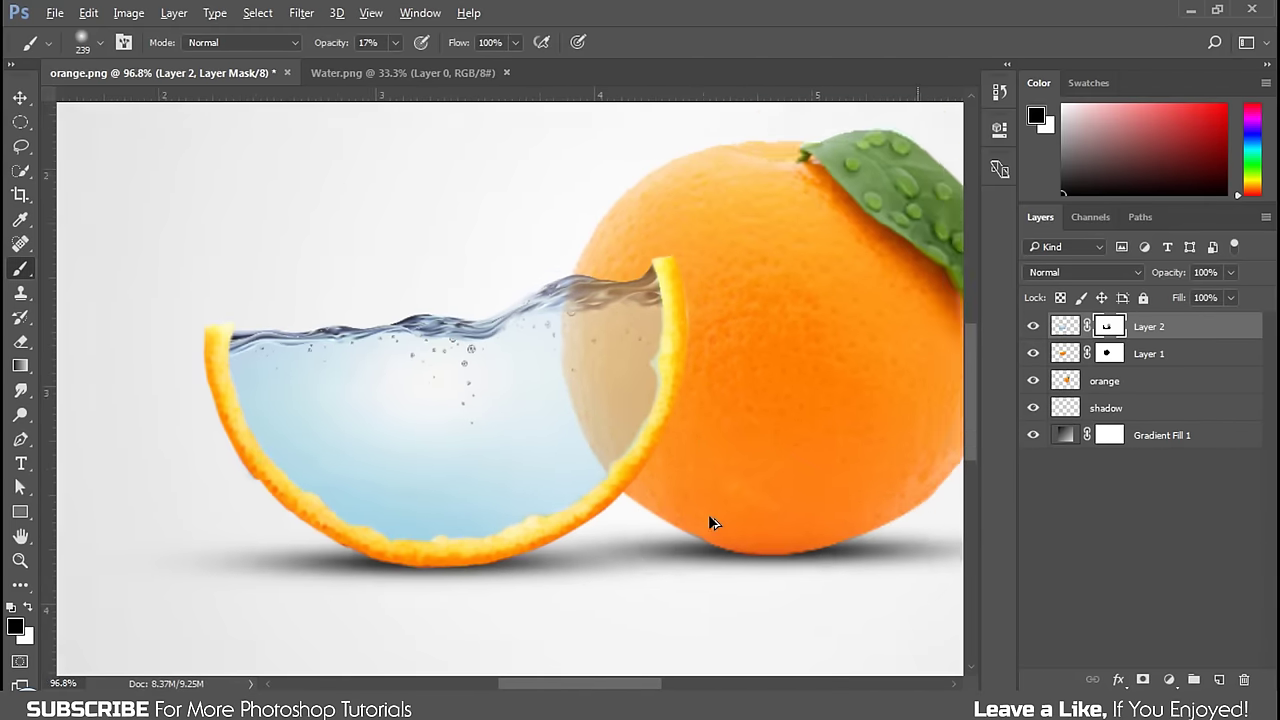
{"action": "scroll", "coordinate": [708, 510], "scroll_direction": "down", "scroll_amount": 1}
{"action": "scroll", "coordinate": [708, 503], "scroll_direction": "down", "scroll_amount": 1}
{"action": "scroll", "coordinate": [705, 465], "scroll_direction": "up", "scroll_amount": 1}
{"action": "scroll", "coordinate": [695, 440], "scroll_direction": "up", "scroll_amount": 2}
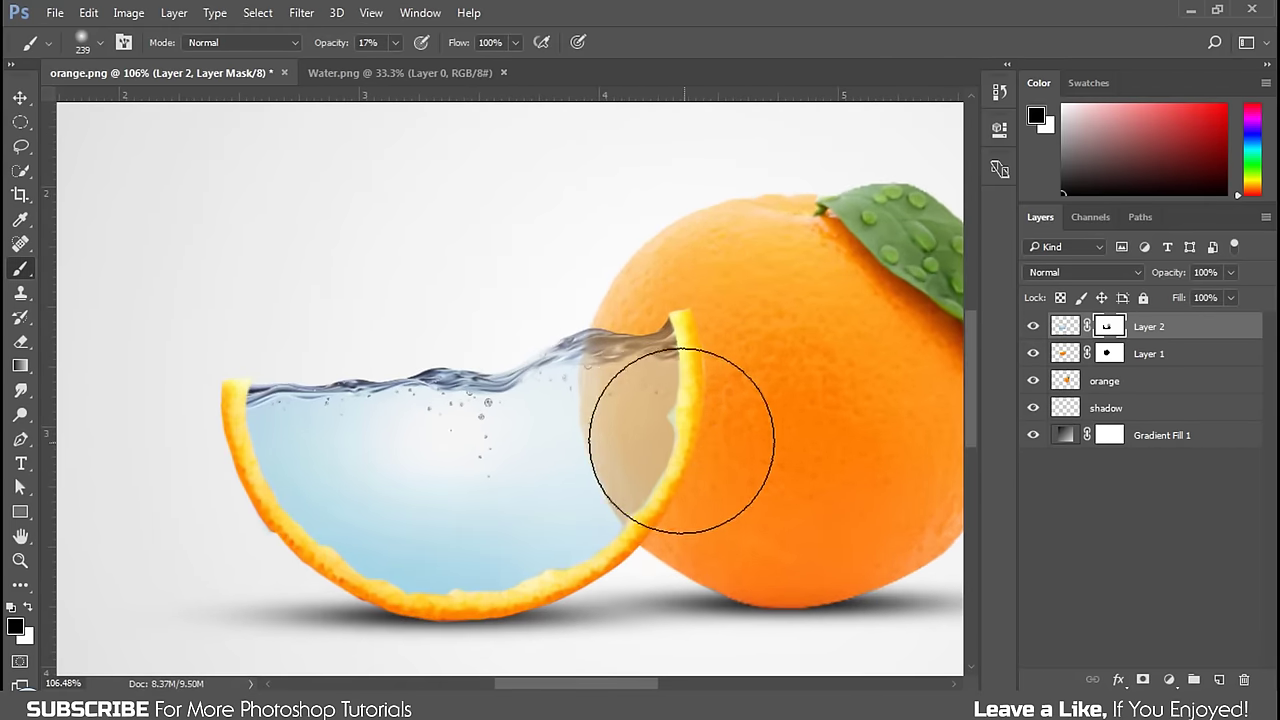
Paint white to restore the wave, then set a 194 px brush at 13% opacity.
{"action": "left_click", "coordinate": [28, 607]}
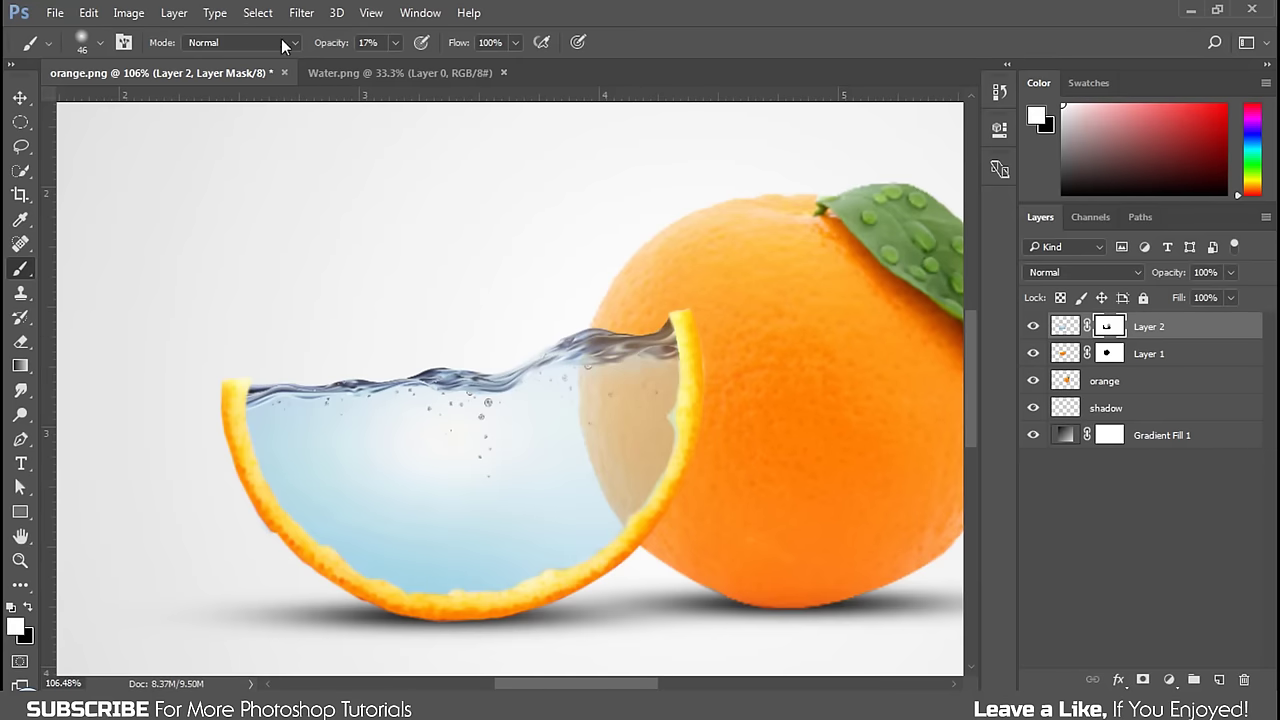
{"action": "mouse_move", "coordinate": [596, 357]}
{"action": "left_mouse_down"}
{"action": "mouse_move", "coordinate": [672, 333]}
{"action": "mouse_move", "coordinate": [603, 369]}
{"action": "left_mouse_up"}
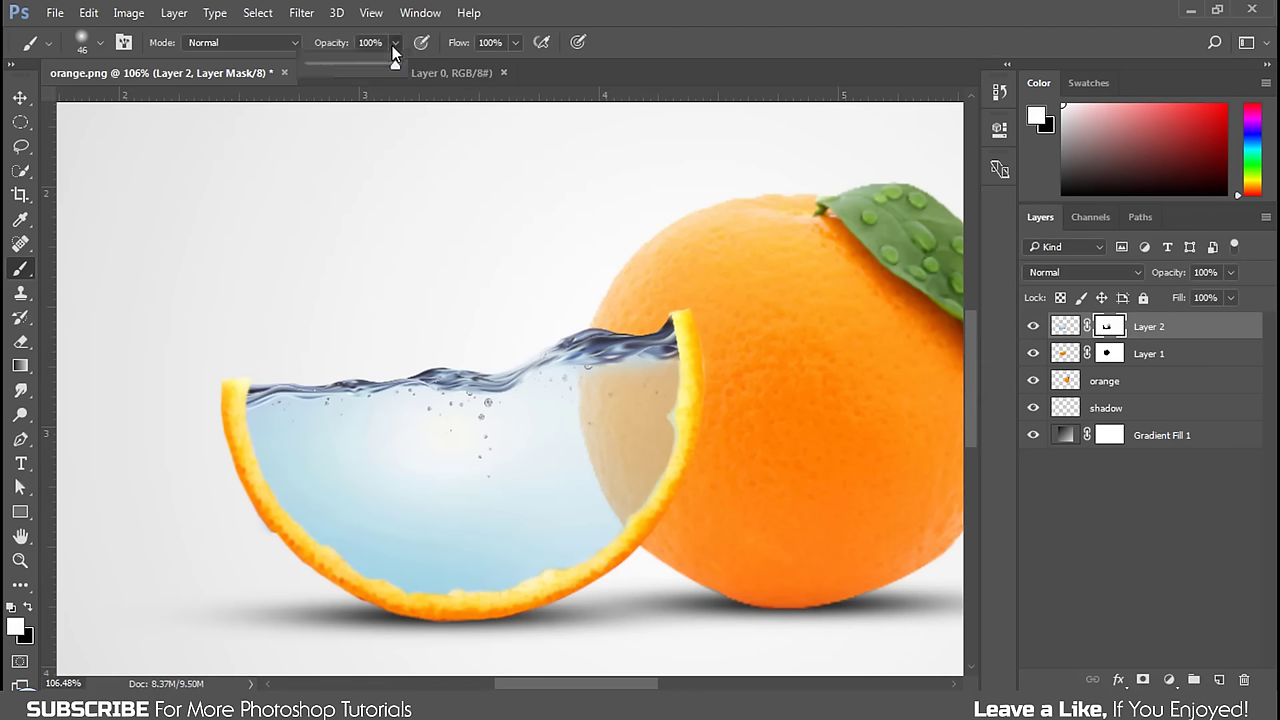
{"action": "left_click", "coordinate": [28, 607]}
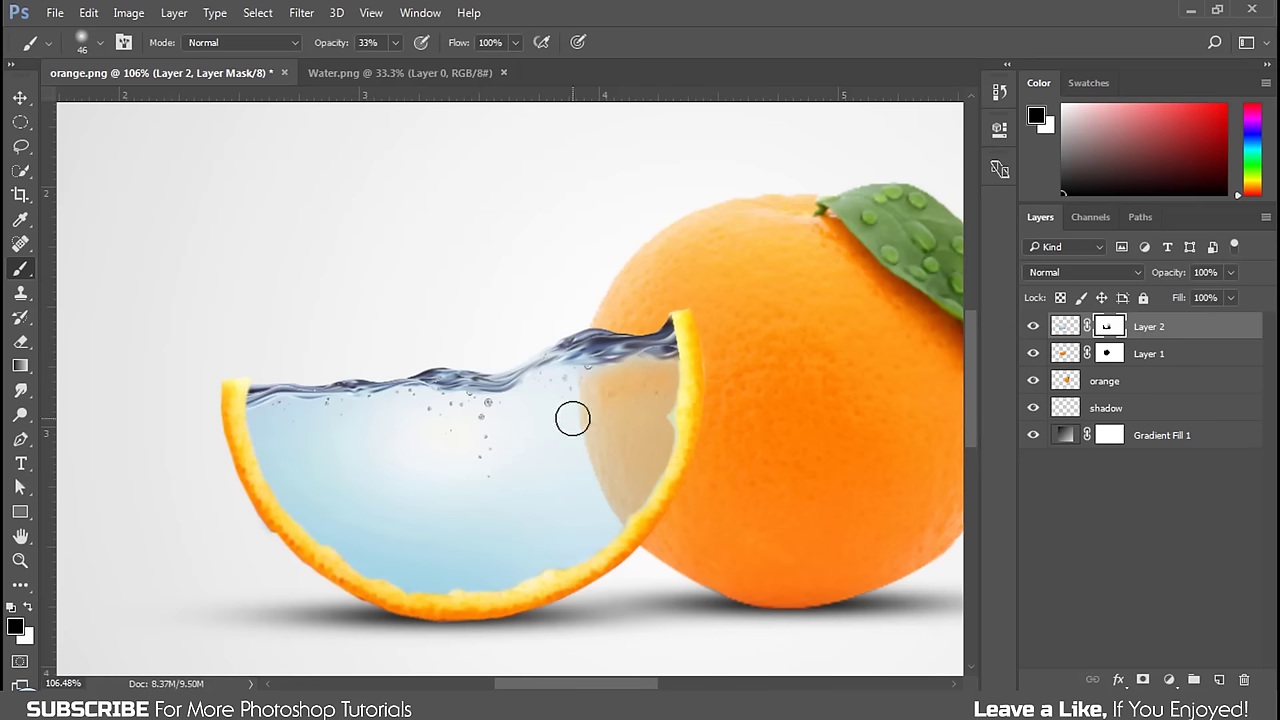
{"action": "left_click_drag", "start_coordinate": [640, 433], "coordinate": [712, 443]}
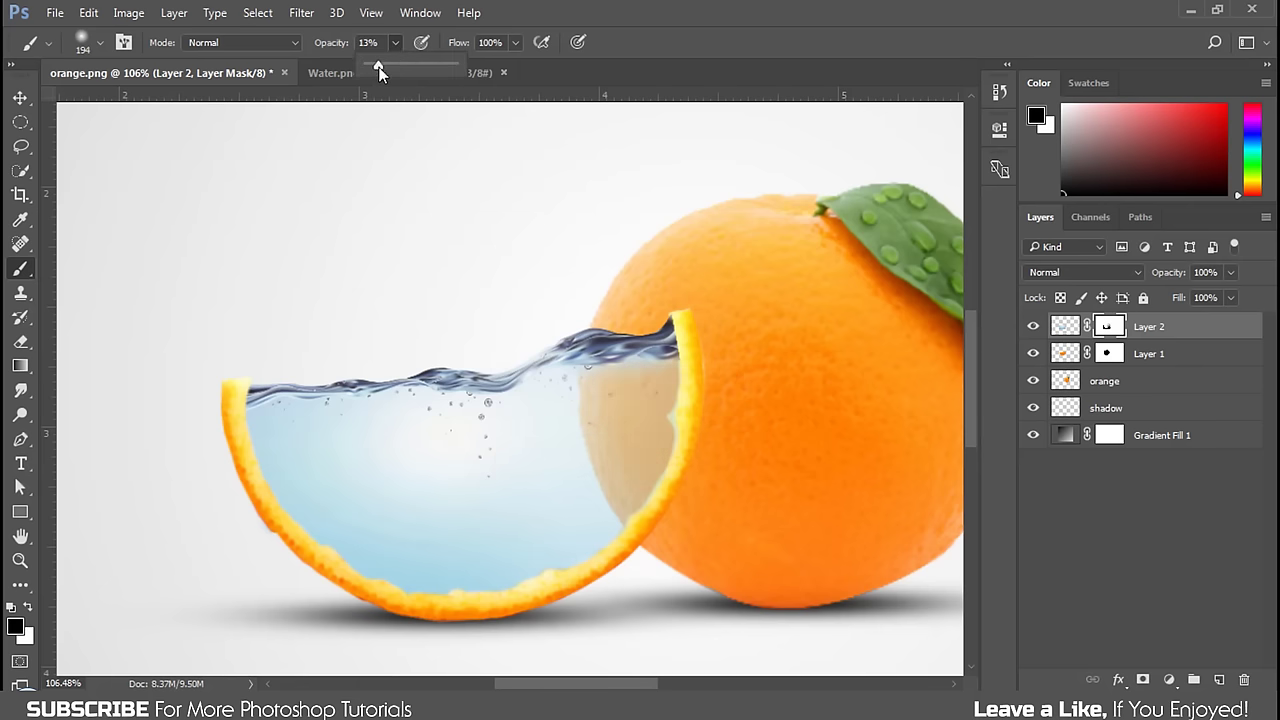
{"action": "left_click_drag", "start_coordinate": [379, 72], "coordinate": [379, 72]}
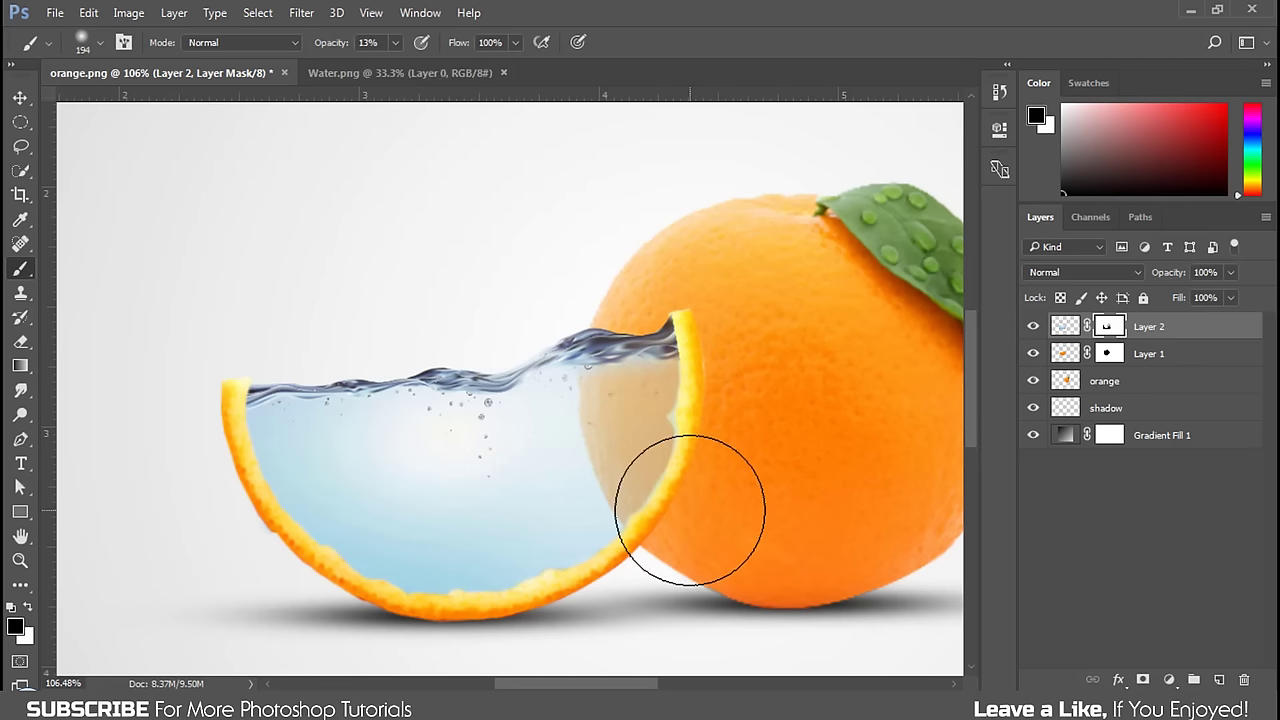
{"action": "scroll", "coordinate": [690, 510], "scroll_direction": "down", "scroll_amount": 2}
{"action": "left_click", "coordinate": [1106, 548]}
Swap the foreground and background colours and open the fishes.png image.
{"action": "key", "text": "x"}
{"action": "scroll", "coordinate": [749, 494], "scroll_direction": "down", "scroll_amount": 1}
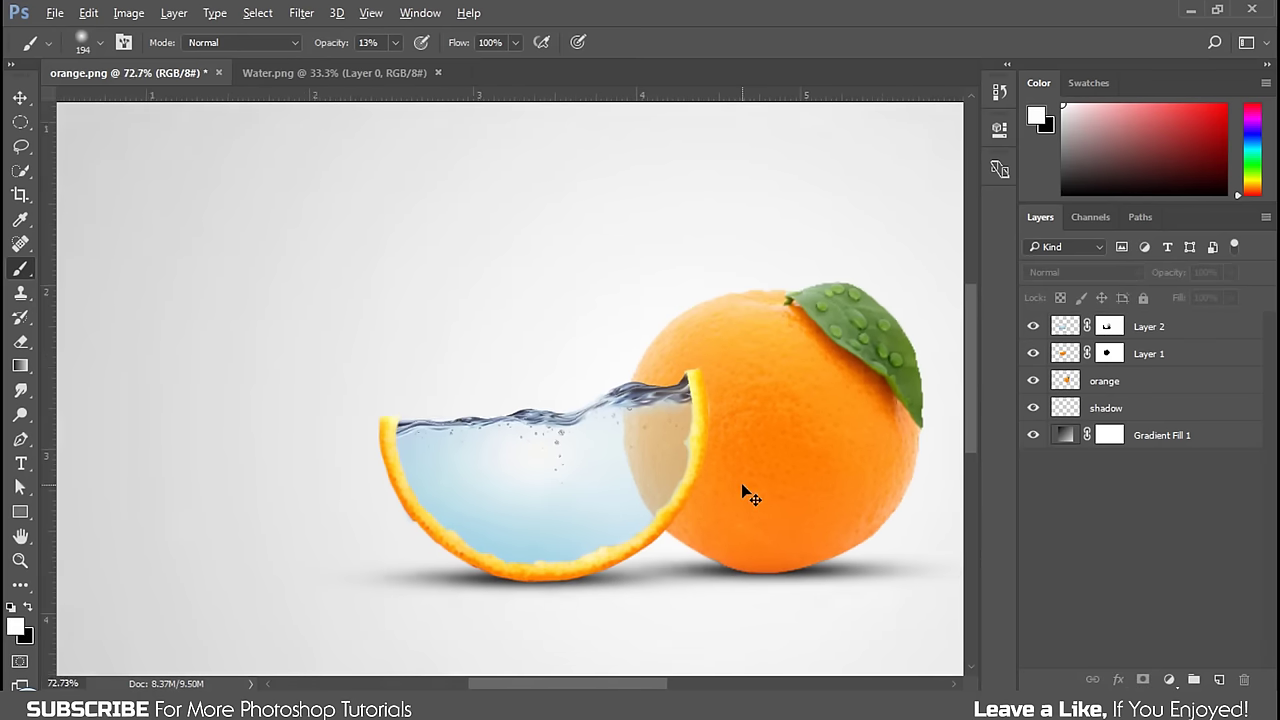
{"action": "scroll", "coordinate": [746, 494], "scroll_direction": "down", "scroll_amount": 2}
{"action": "scroll", "coordinate": [785, 468], "scroll_direction": "up", "scroll_amount": 1}
{"action": "scroll", "coordinate": [790, 470], "scroll_direction": "up", "scroll_amount": 1}
{"action": "left_click_drag", "start_coordinate": [846, 491], "coordinate": [671, 460]}
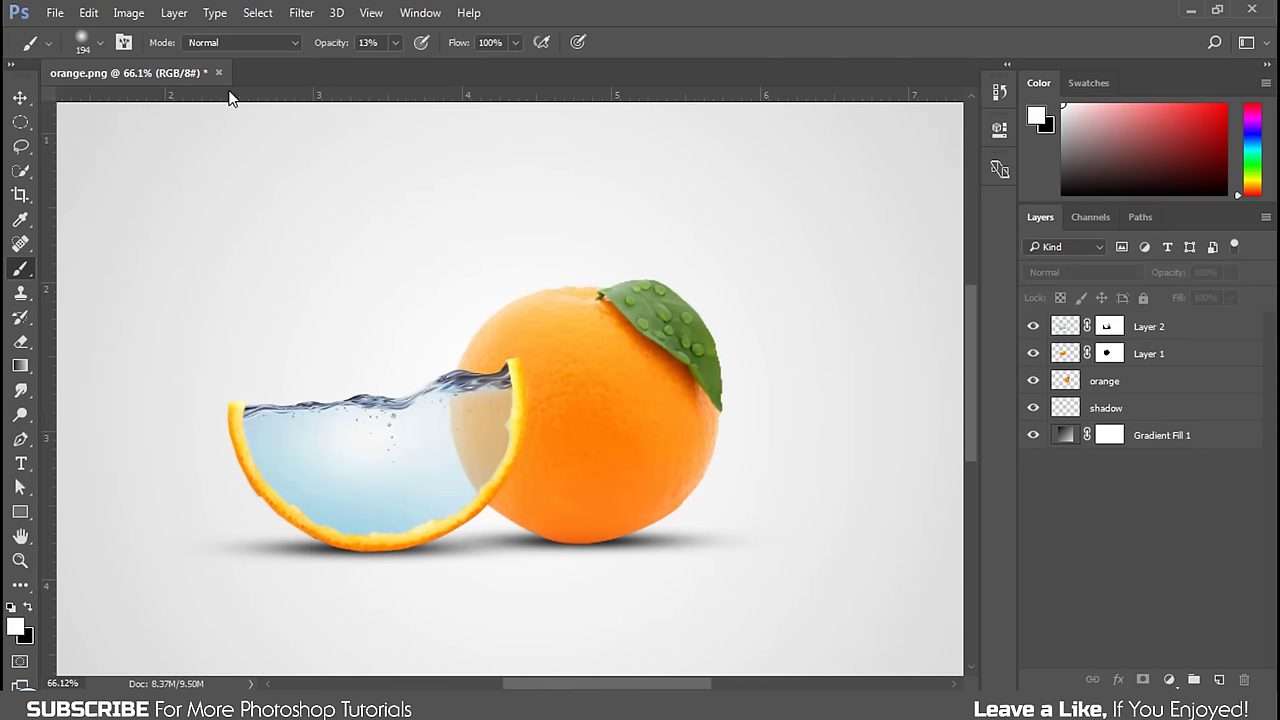
{"action": "left_click", "coordinate": [54, 13]}
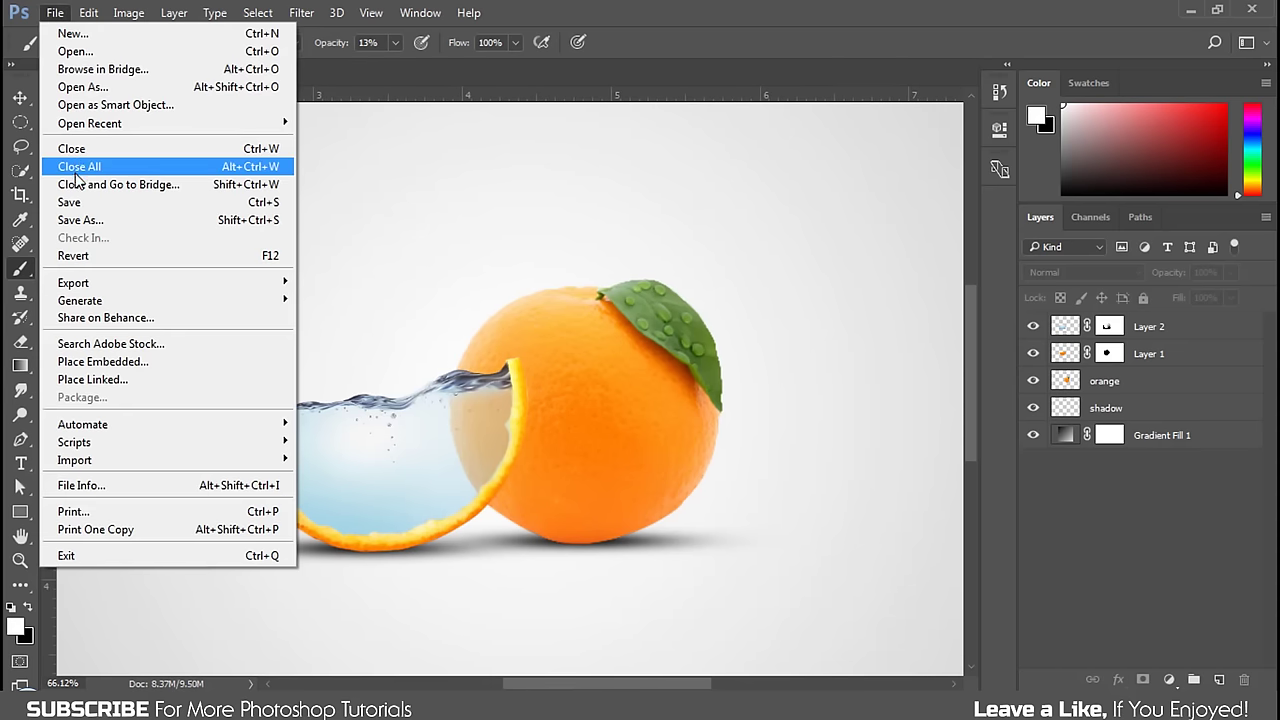
{"action": "left_click", "coordinate": [80, 56]}
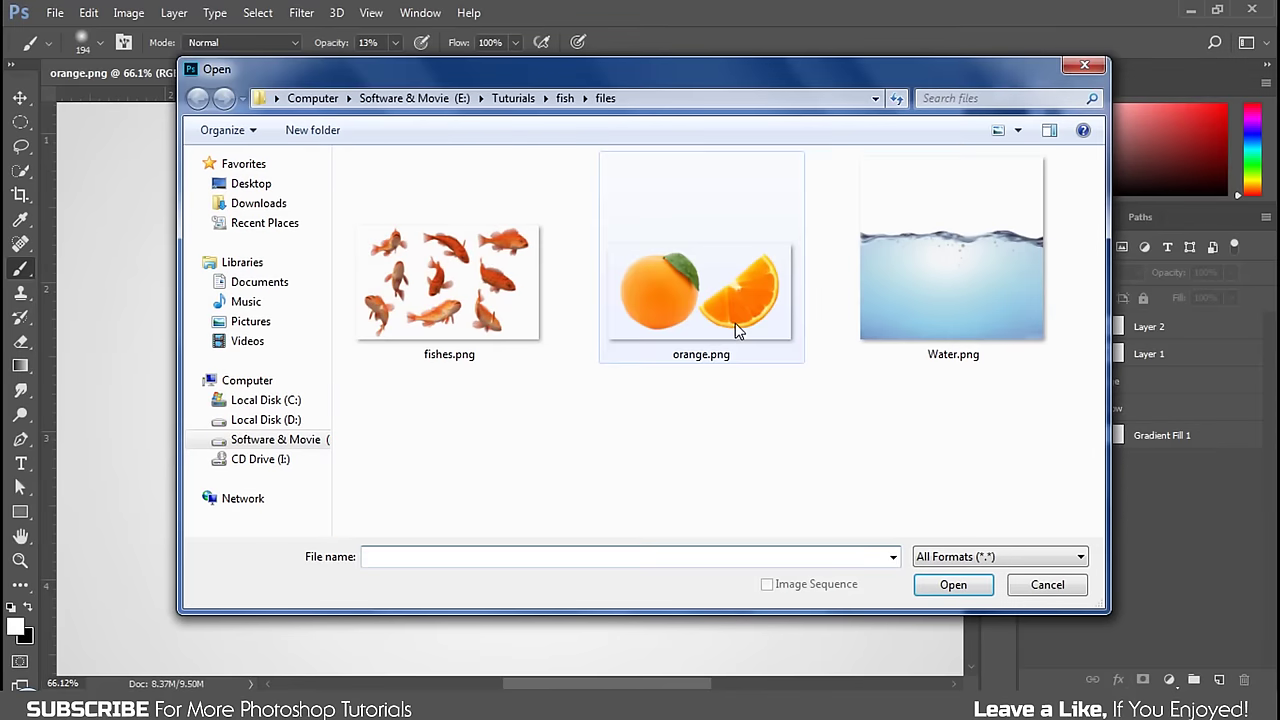
{"action": "left_click", "coordinate": [459, 290]}
{"action": "left_click", "coordinate": [975, 590]}
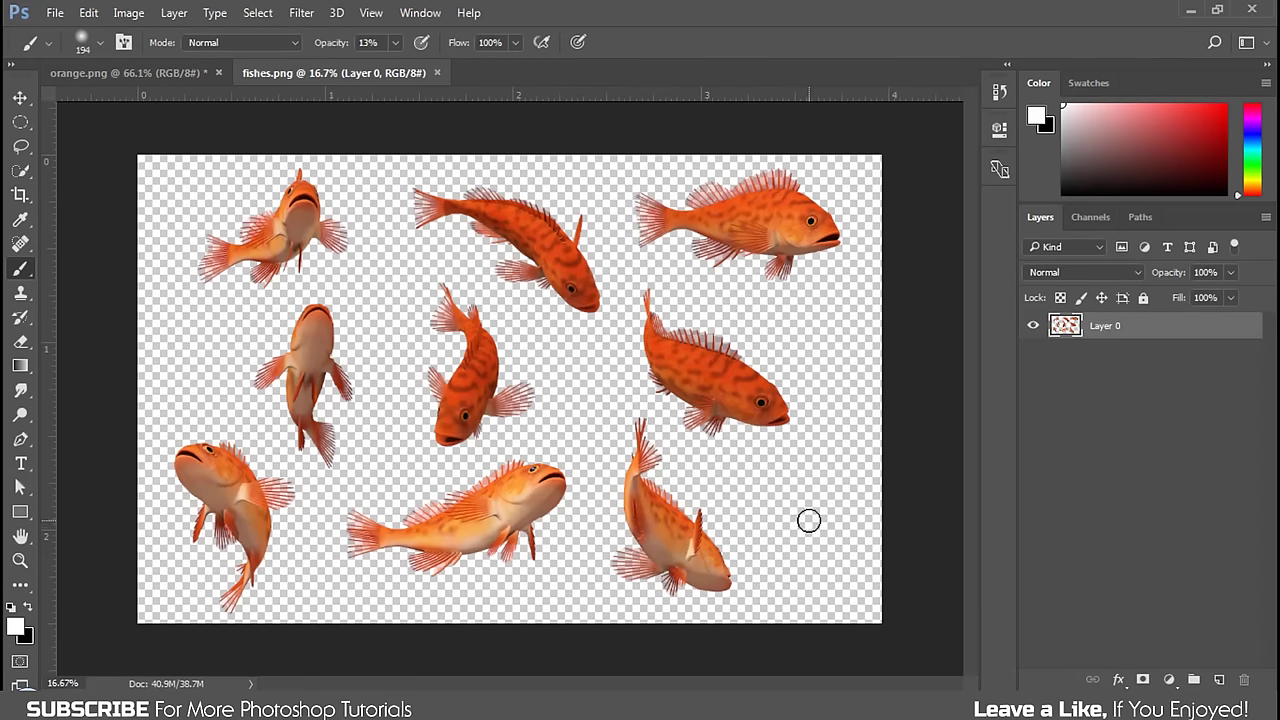
Lasso the lower-middle fish, copy it, and paste it into orange.png.
{"action": "left_click", "coordinate": [22, 150]}
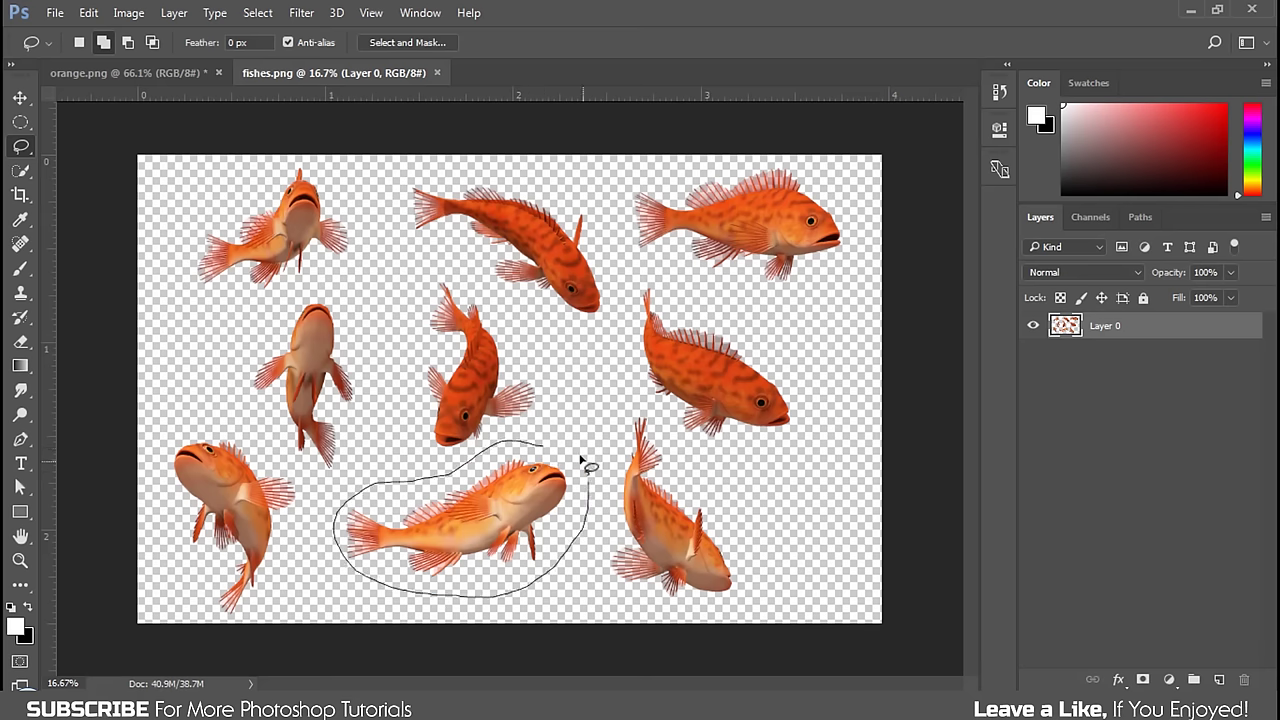
{"action": "left_click_drag", "start_coordinate": [581, 458], "coordinate": [584, 465]}
{"action": "left_click", "coordinate": [89, 13]}
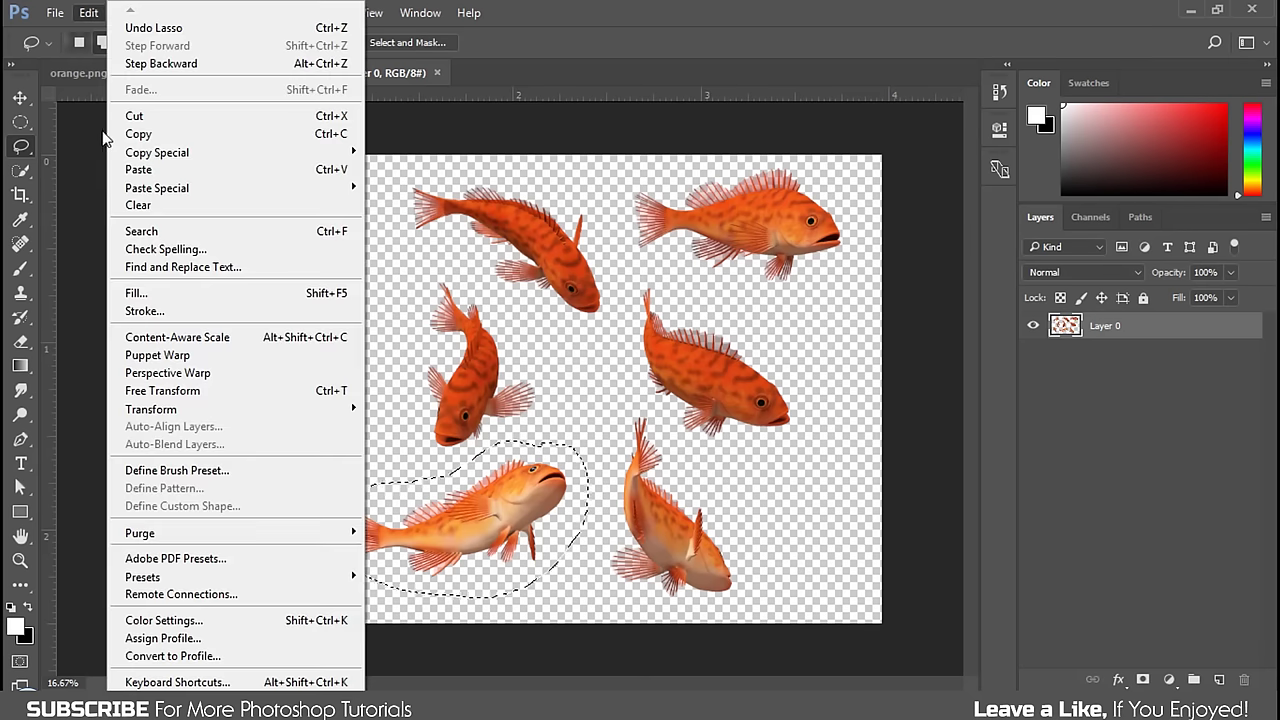
{"action": "left_click", "coordinate": [165, 131]}
{"action": "left_click", "coordinate": [153, 76]}
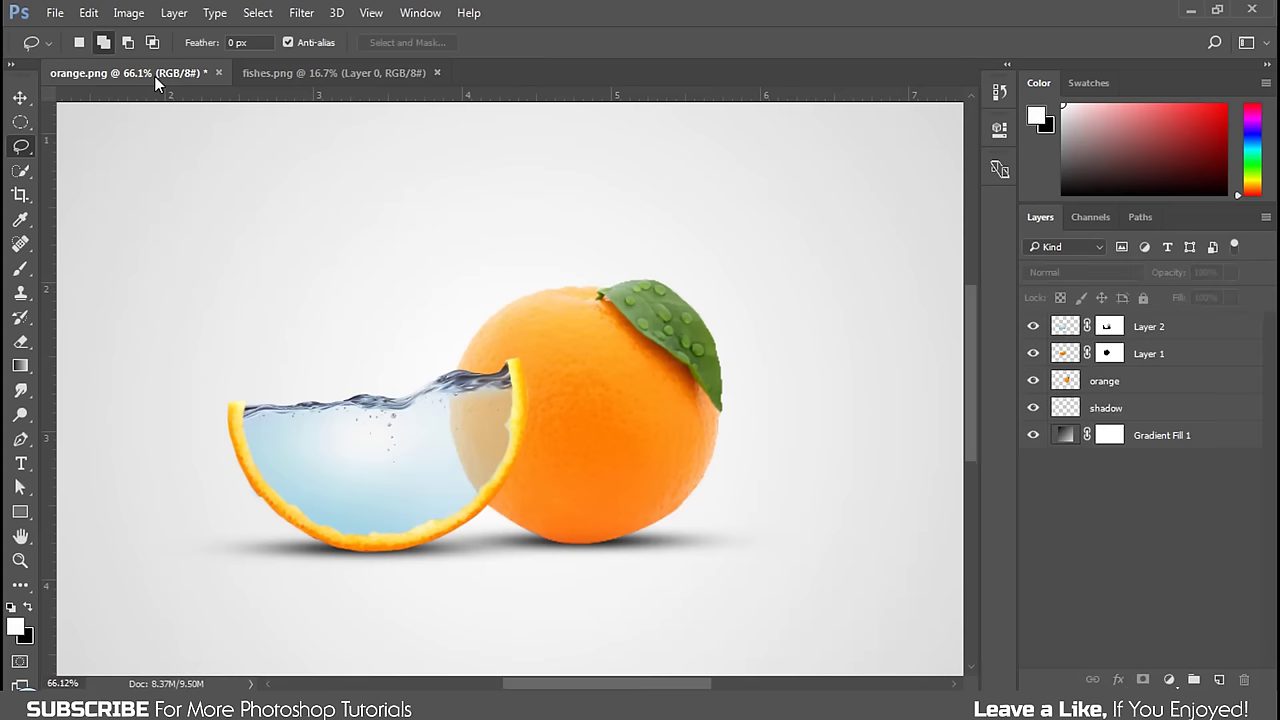
{"action": "left_click", "coordinate": [100, 14]}
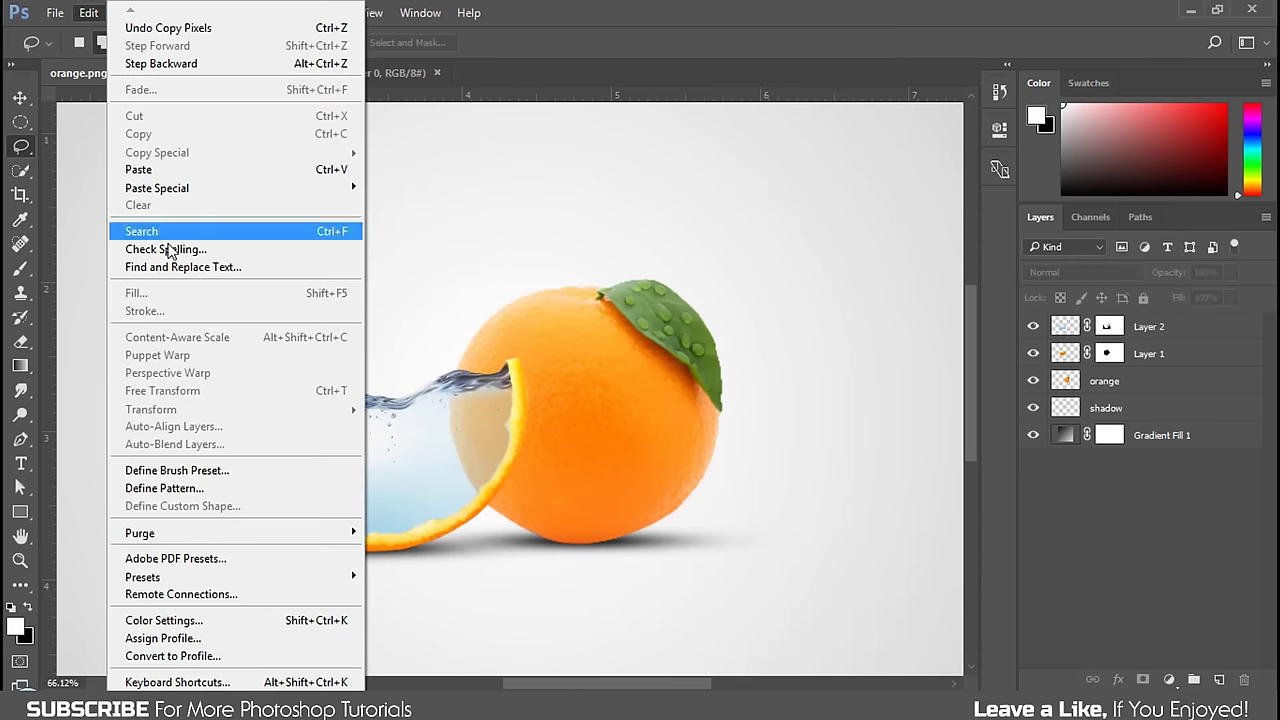
{"action": "left_click", "coordinate": [150, 170]}
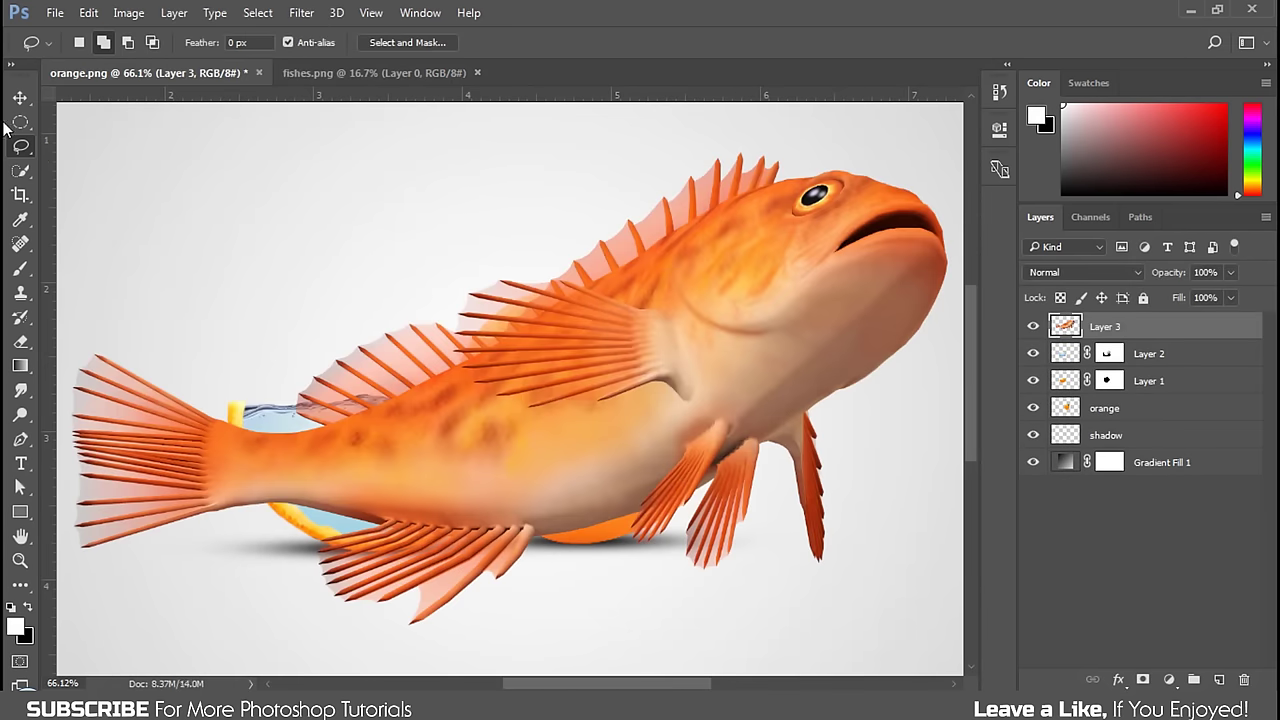
Scale the pasted fish down and position it inside the water slice.
{"action": "key", "text": "v"}
{"action": "key", "text": "ctrl+t"}
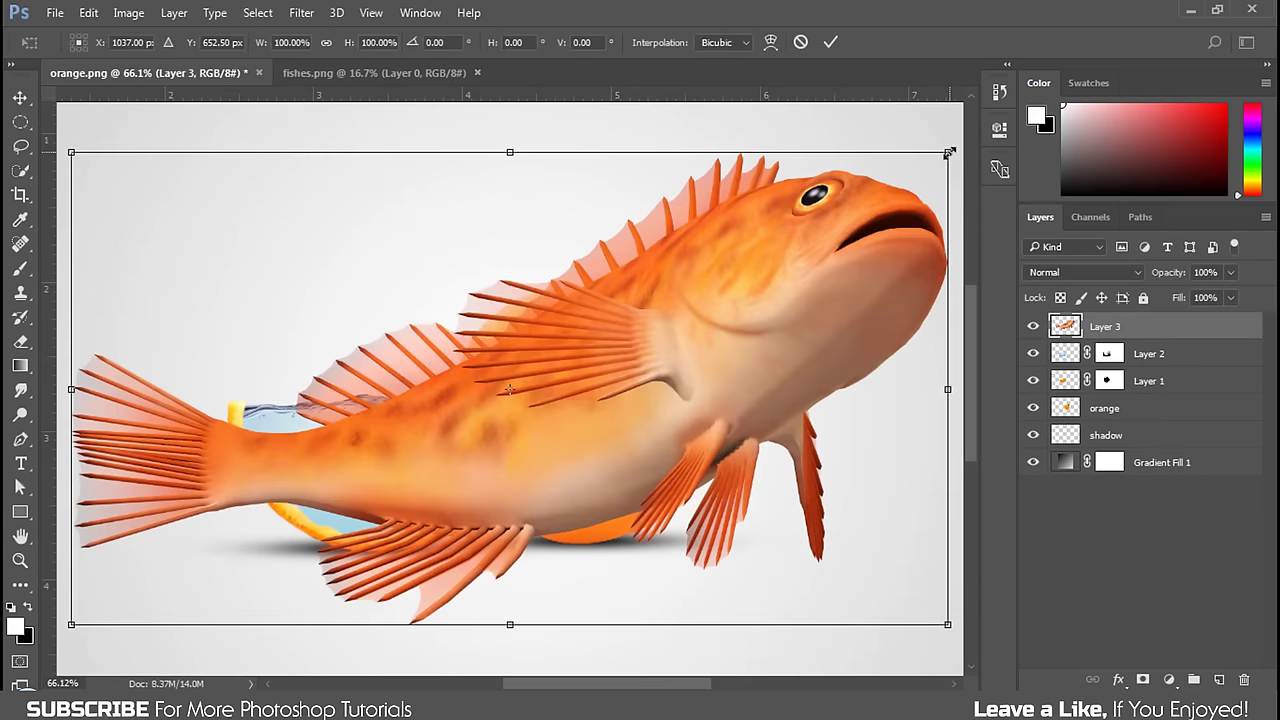
{"action": "left_click_drag", "start_coordinate": [938, 150], "coordinate": [608, 336]}
{"action": "left_click_drag", "start_coordinate": [508, 300], "coordinate": [505, 318]}
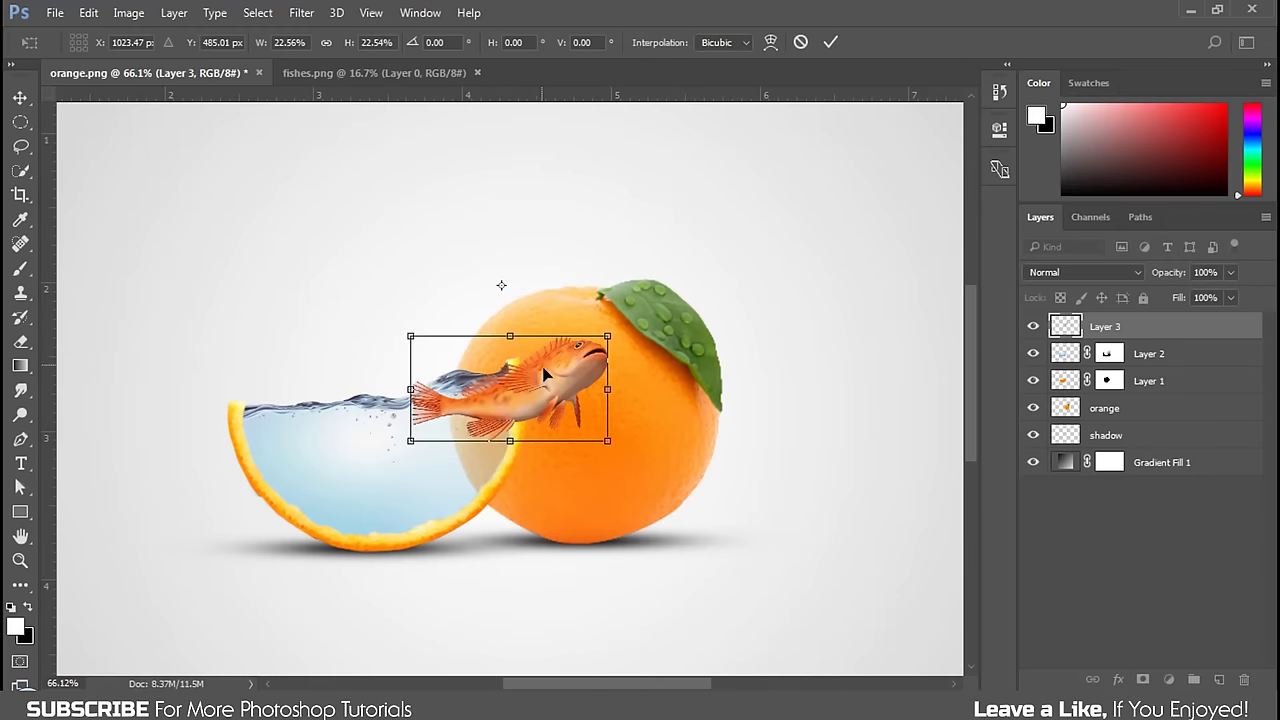
{"action": "mouse_move", "coordinate": [600, 341]}
{"action": "left_mouse_down"}
{"action": "mouse_move", "coordinate": [524, 351]}
{"action": "mouse_move", "coordinate": [352, 474]}
{"action": "mouse_move", "coordinate": [344, 467]}
{"action": "mouse_move", "coordinate": [380, 427]}
{"action": "left_mouse_up"}
{"action": "left_click", "coordinate": [829, 42]}
{"action": "key", "text": "ctrl+t"}
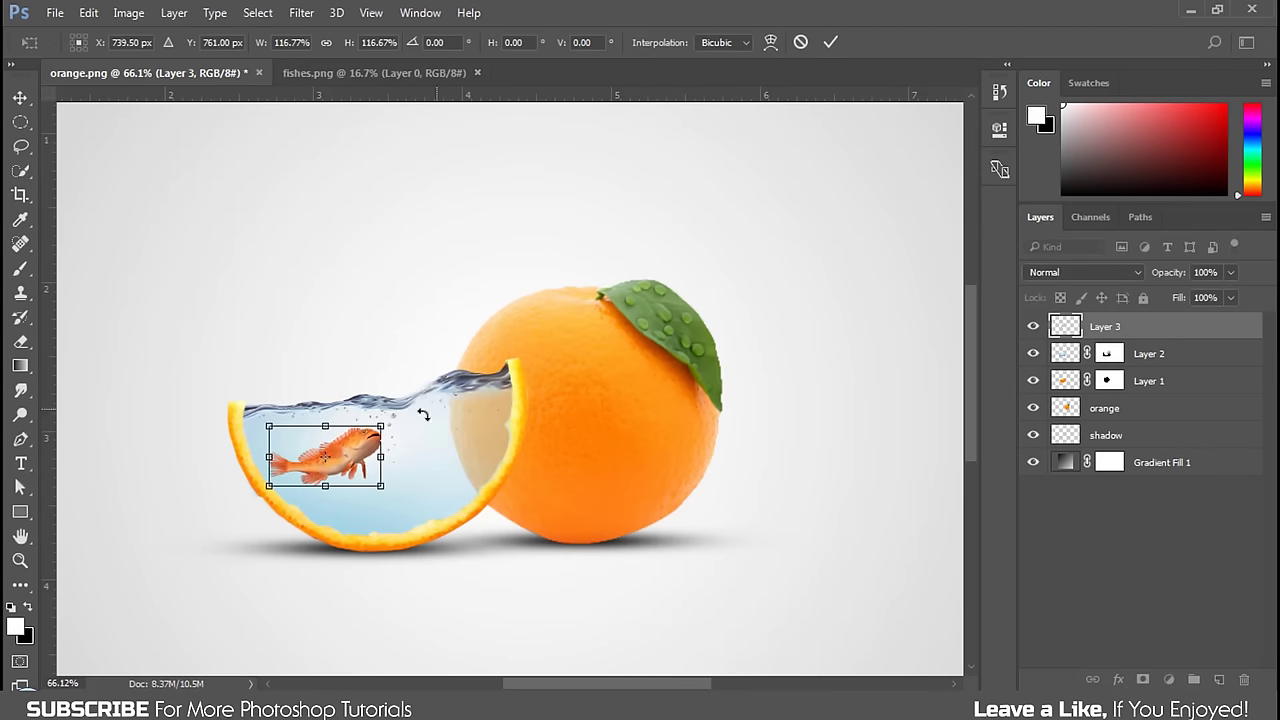
{"action": "left_click", "coordinate": [830, 42]}
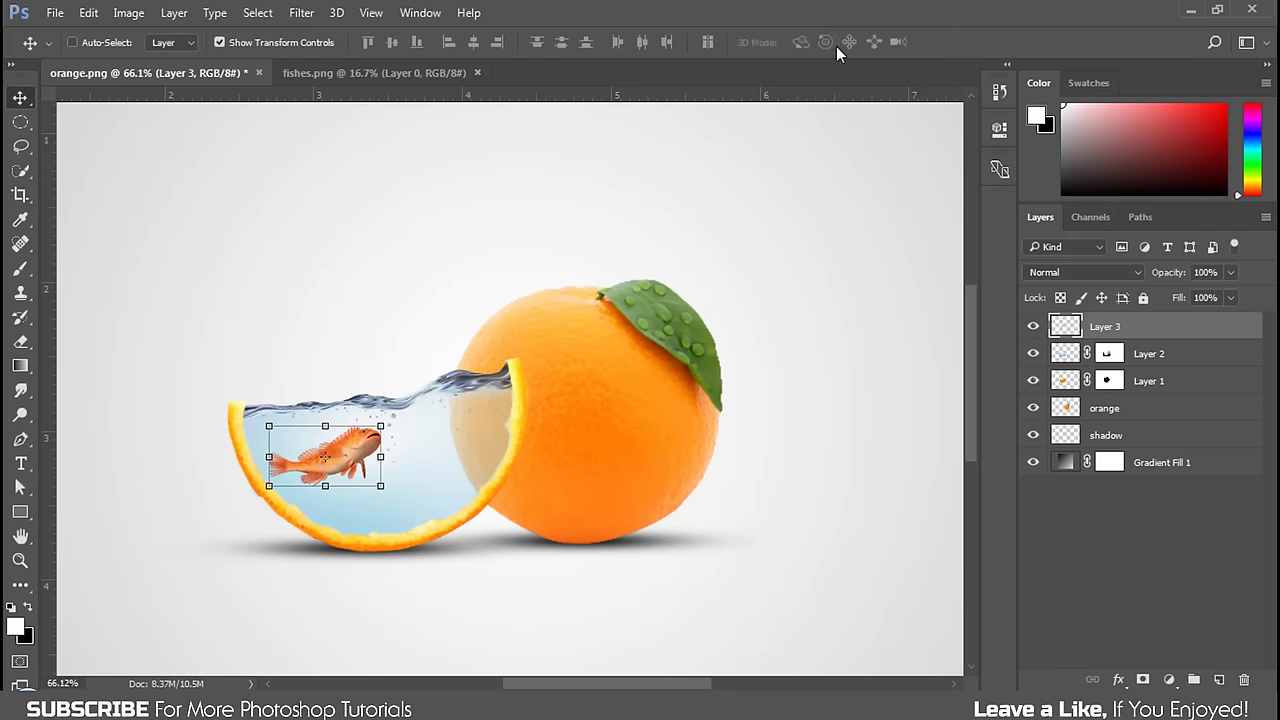
Set the fish layer's blend mode to Multiply.
{"action": "left_click", "coordinate": [1137, 270]}
{"action": "left_click", "coordinate": [1062, 334]}
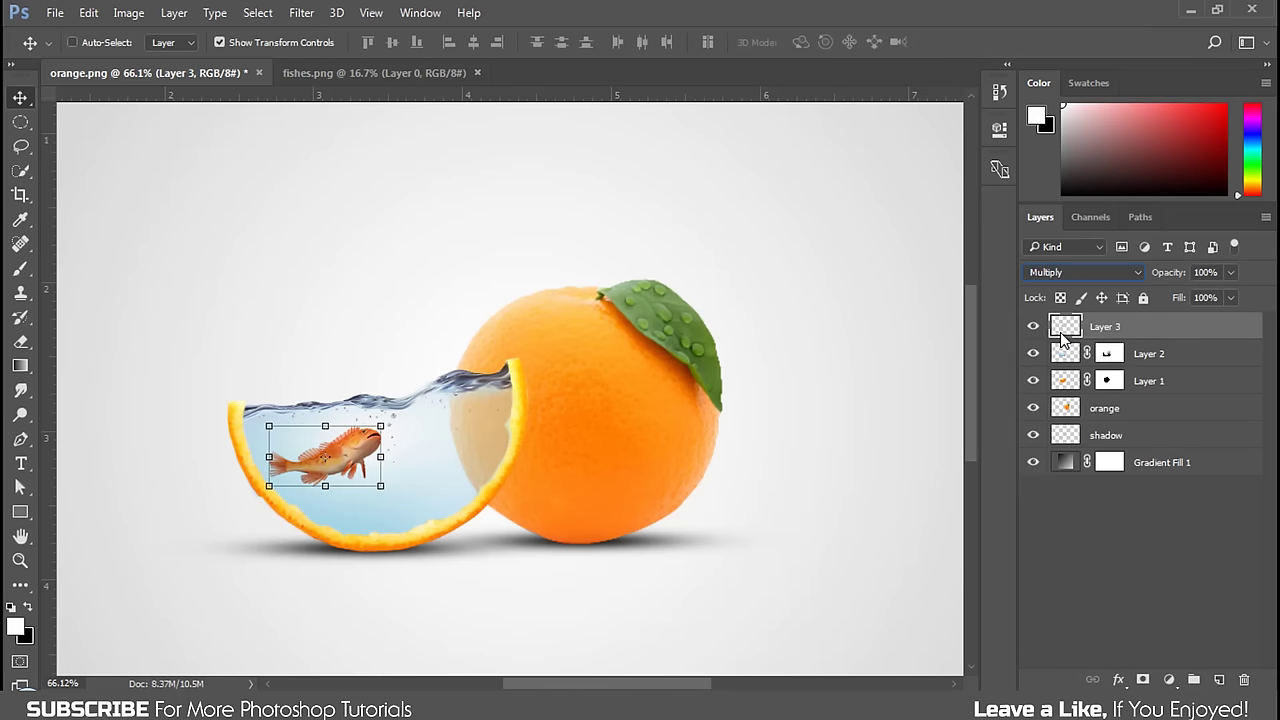
{"action": "key", "text": "ctrl"}
Rename Layer 3 to "fish".
{"action": "left_click", "coordinate": [1115, 509]}
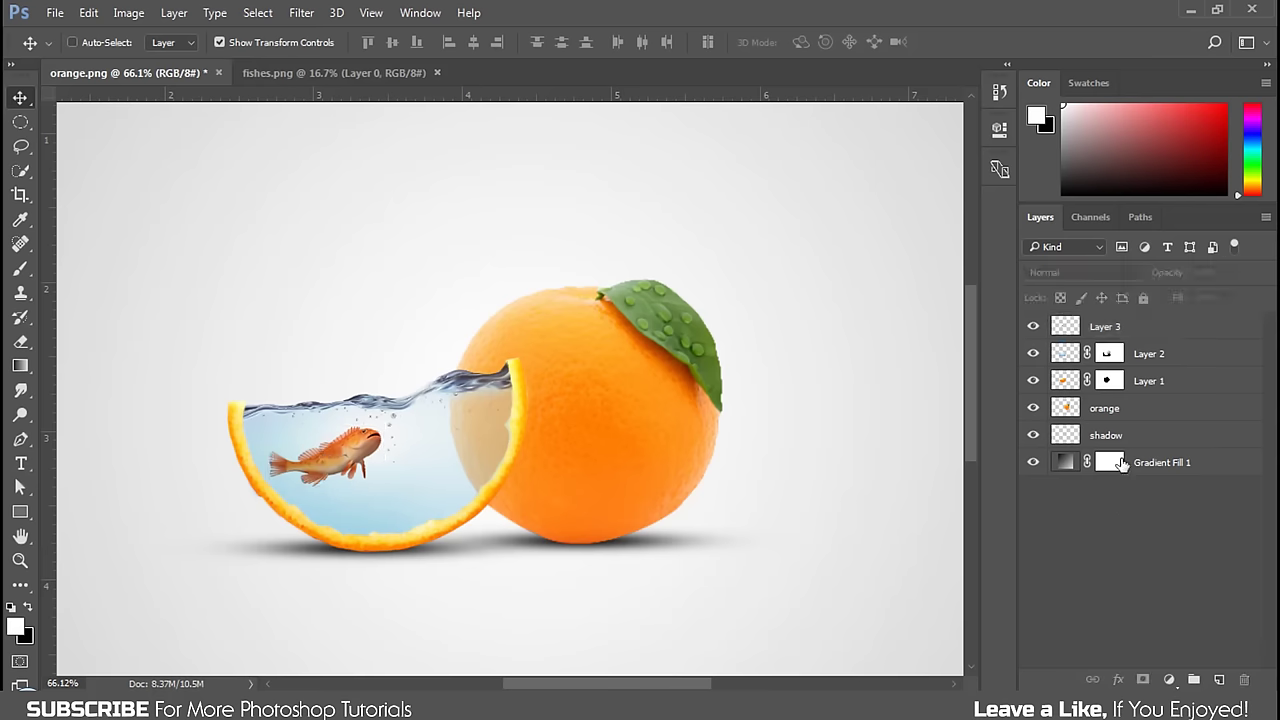
{"action": "left_click", "coordinate": [1106, 330]}
{"action": "double_click", "coordinate": [1106, 330]}
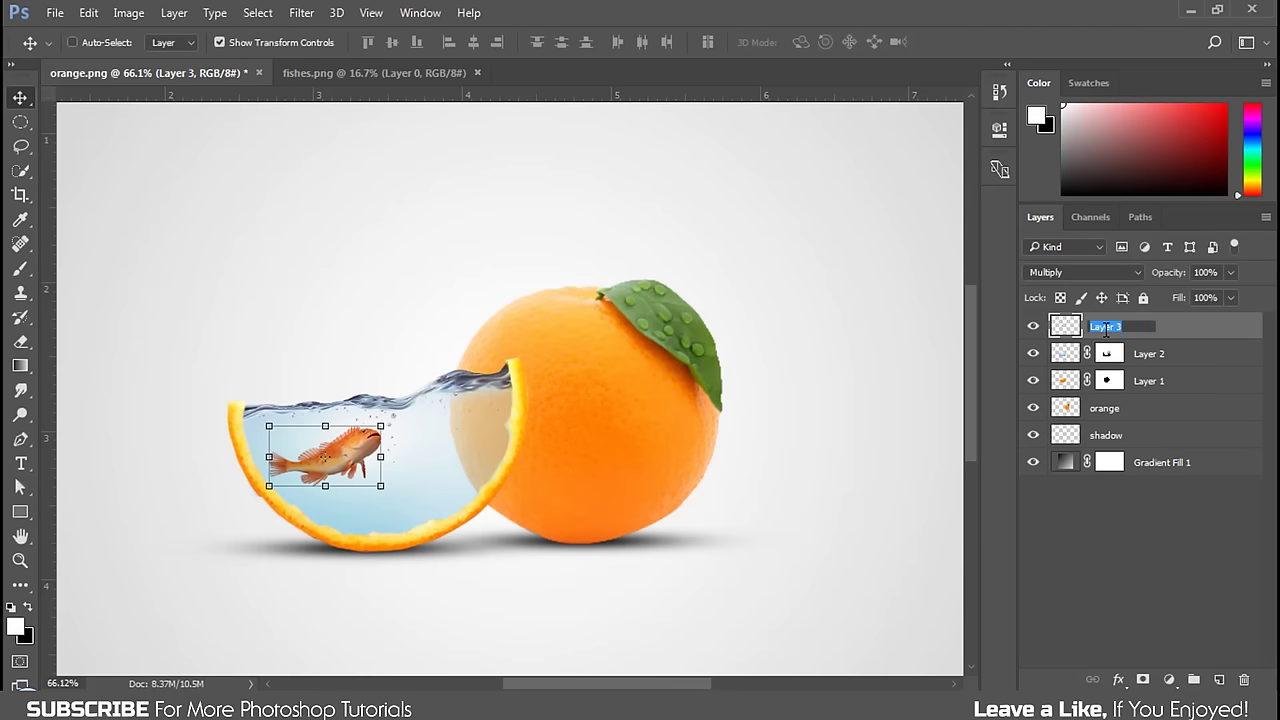
{"action": "type", "text": "fish"}
{"action": "key", "text": "Return"}
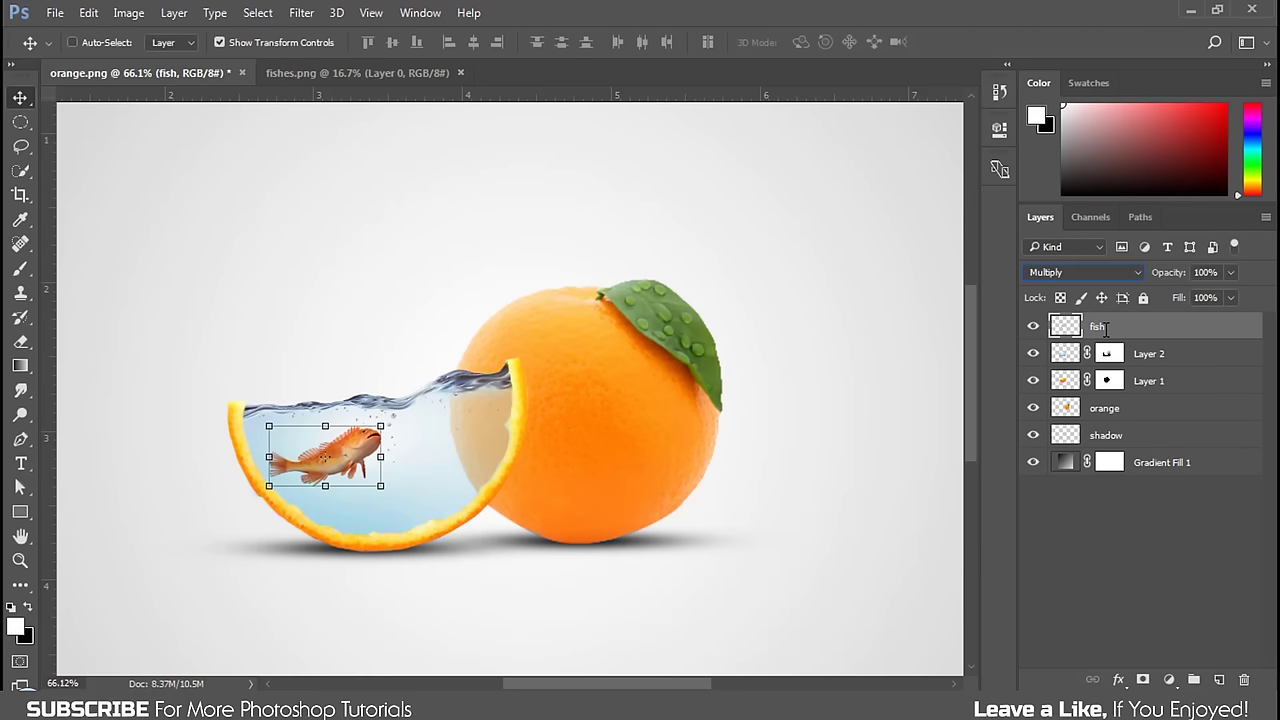
Add a layer mask to the fish layer and pick a smaller, softer brush for it.
{"action": "left_click", "coordinate": [1142, 678]}
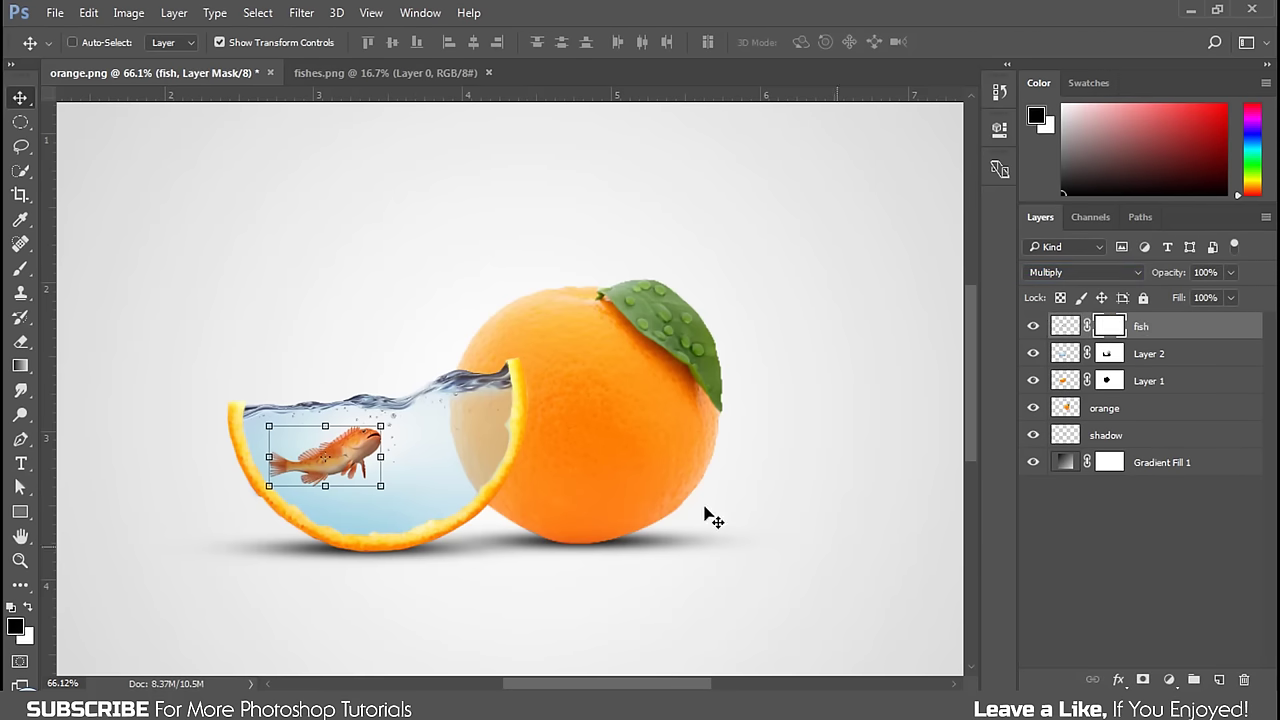
{"action": "left_click", "coordinate": [20, 268]}
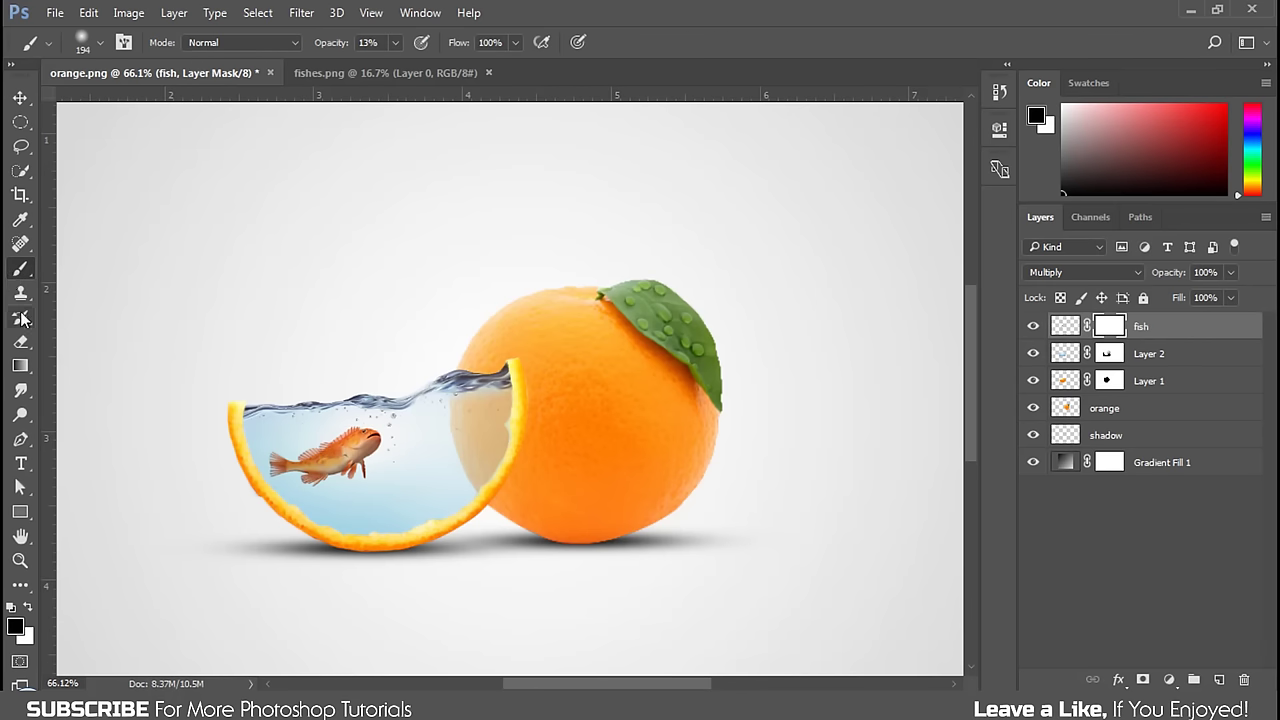
{"action": "scroll", "coordinate": [314, 436], "scroll_direction": "up", "scroll_amount": 3}
{"action": "scroll", "coordinate": [314, 436], "scroll_direction": "up", "scroll_amount": 3}
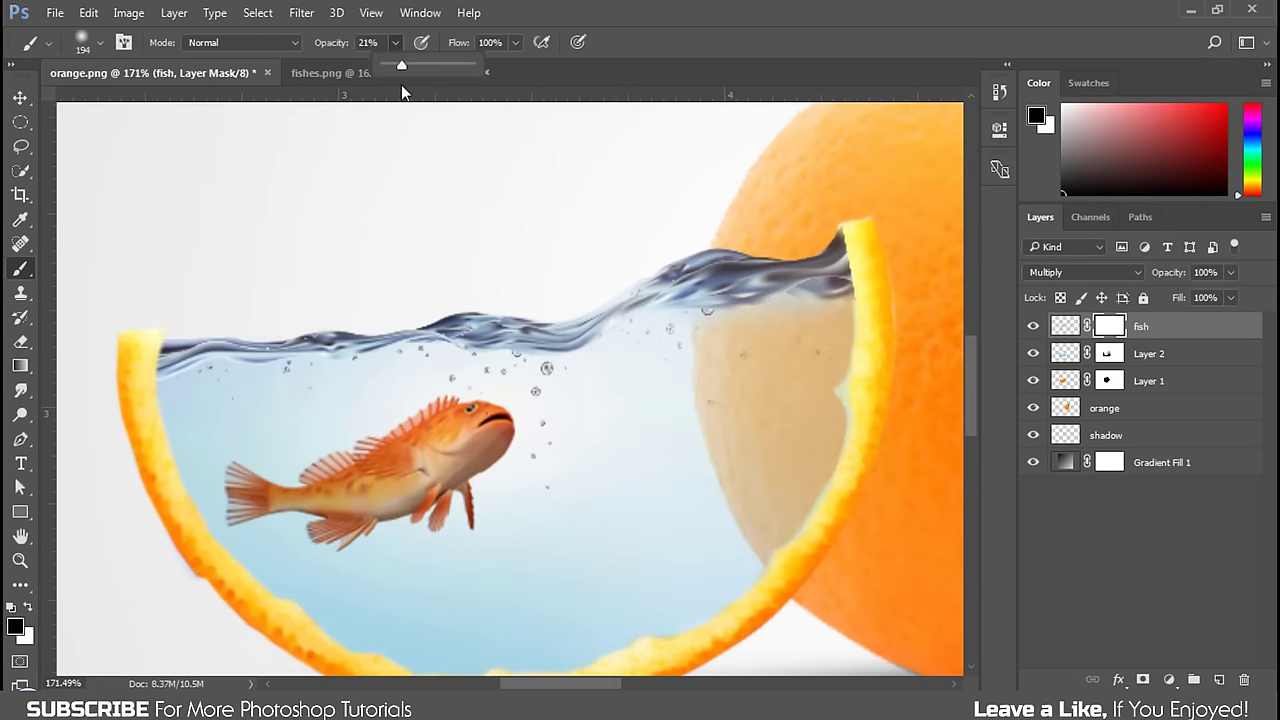
{"action": "left_click_drag", "start_coordinate": [330, 490], "coordinate": [255, 489]}
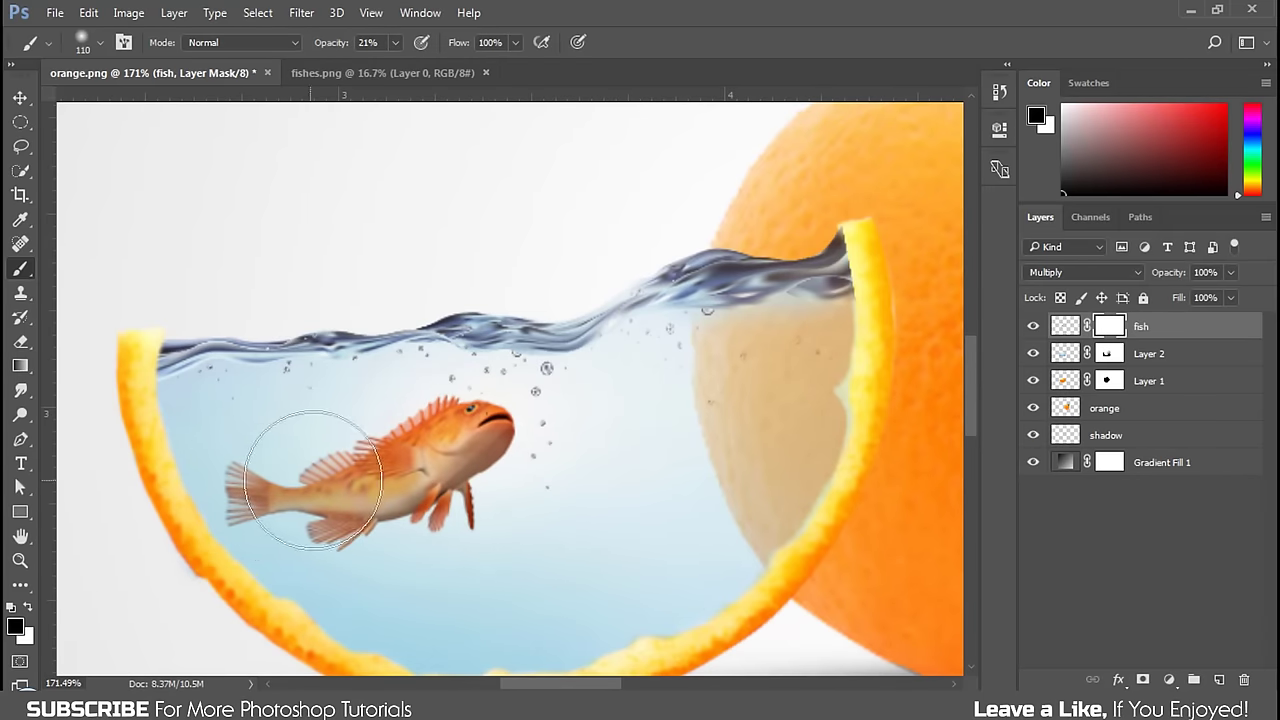
{"action": "scroll", "coordinate": [317, 467], "scroll_direction": "down", "scroll_amount": 1}
{"action": "scroll", "coordinate": [318, 465], "scroll_direction": "down", "scroll_amount": 1}
{"action": "scroll", "coordinate": [318, 465], "scroll_direction": "down", "scroll_amount": 1}
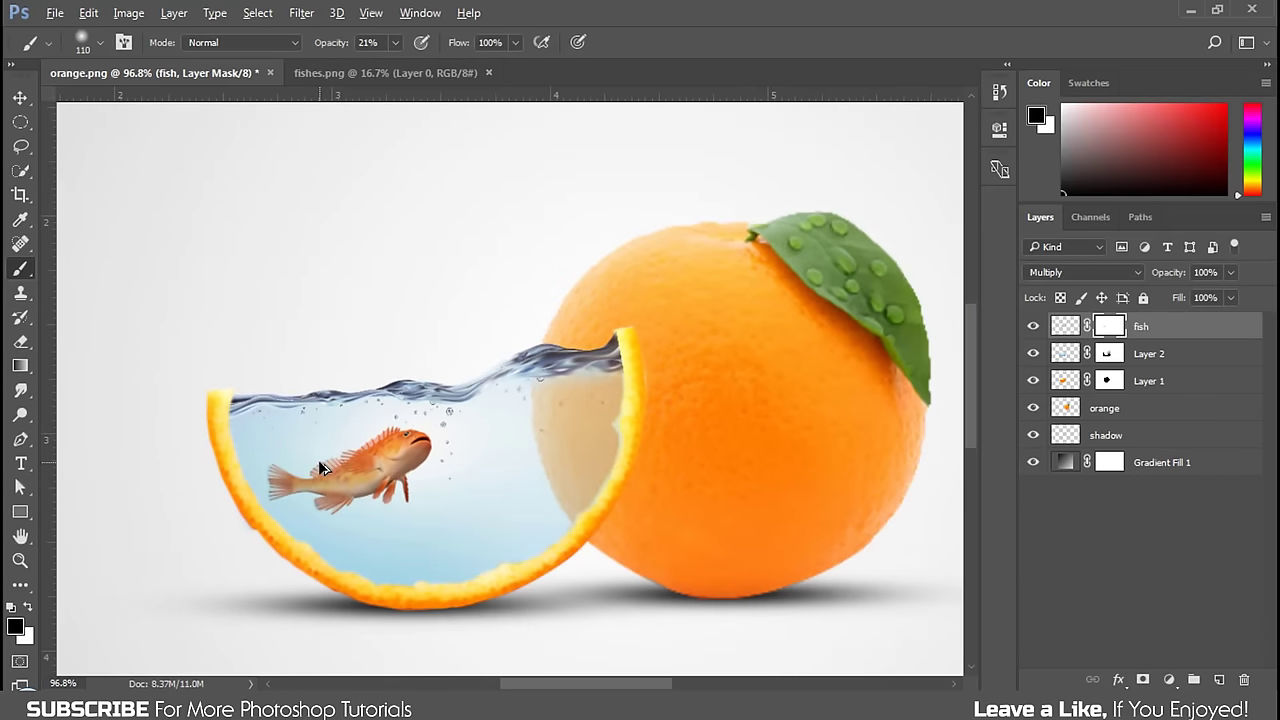
{"action": "scroll", "coordinate": [318, 465], "scroll_direction": "down", "scroll_amount": 1}
{"action": "scroll", "coordinate": [318, 465], "scroll_direction": "down", "scroll_amount": 1}
{"action": "scroll", "coordinate": [330, 472], "scroll_direction": "down", "scroll_amount": 1}
{"action": "scroll", "coordinate": [372, 460], "scroll_direction": "down", "scroll_amount": 1}
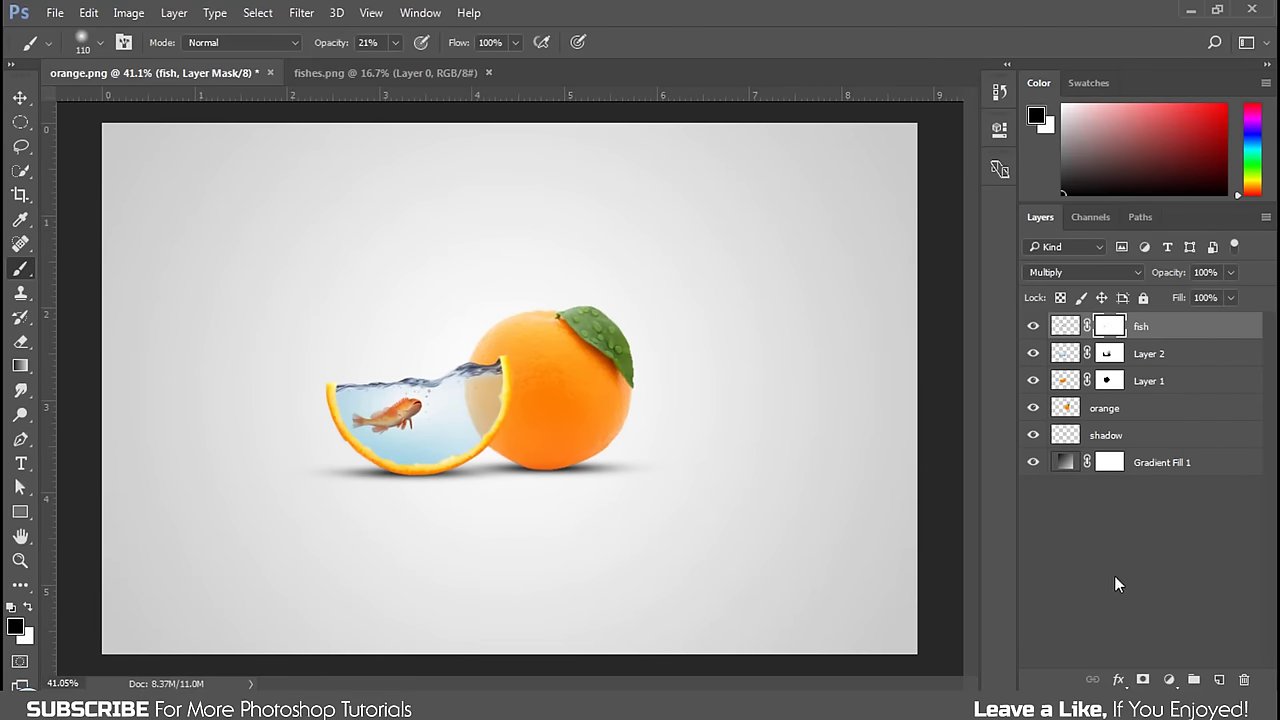
{"action": "left_click", "coordinate": [1115, 576]}
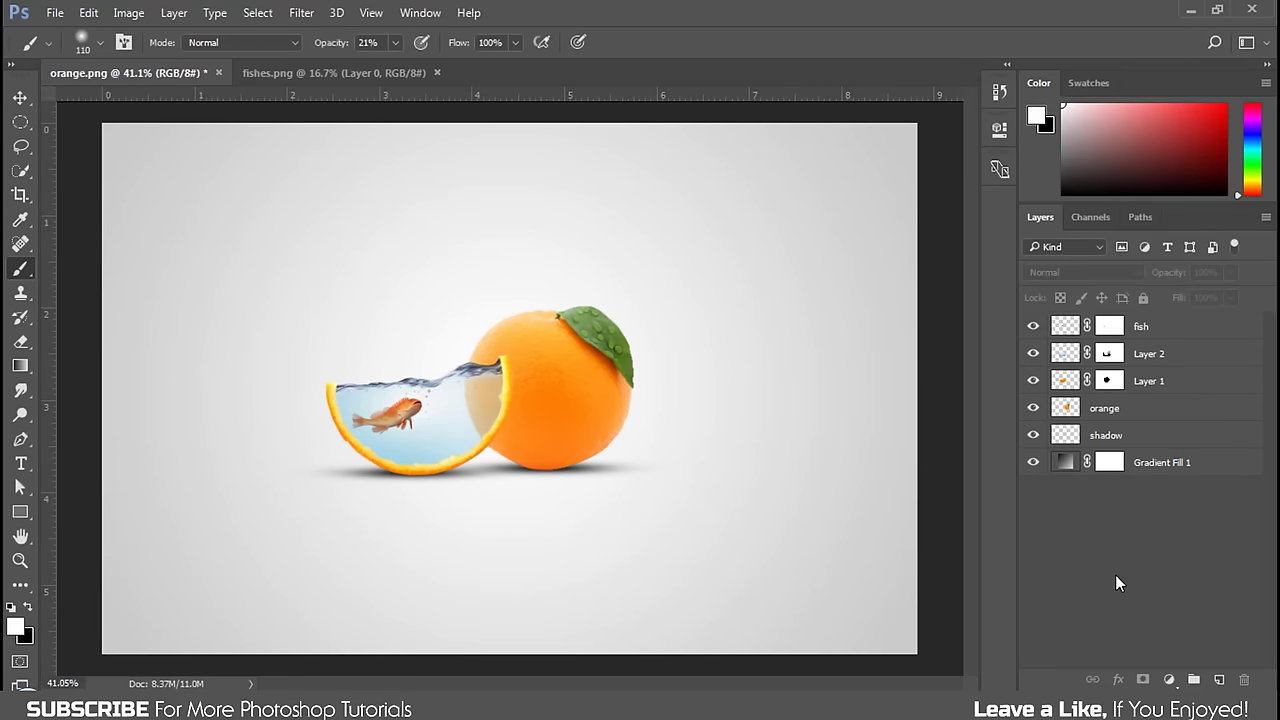